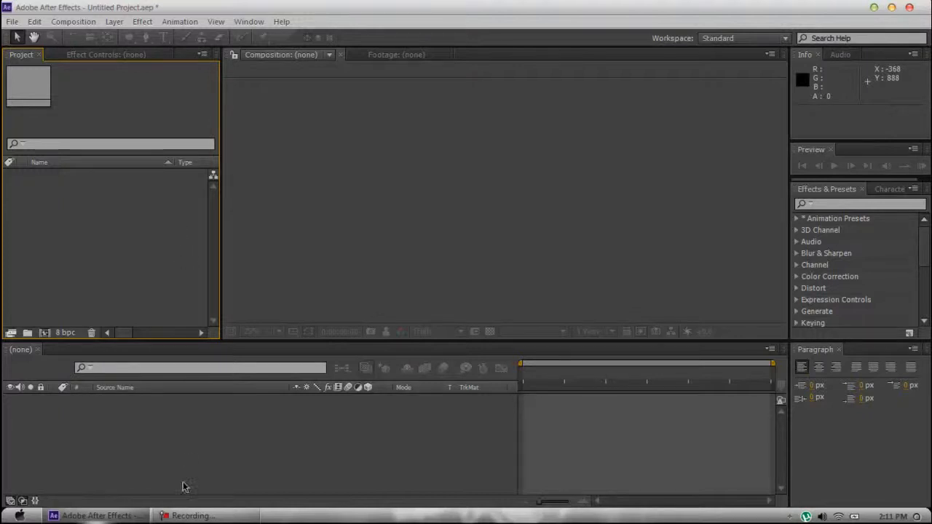
click(191, 517)
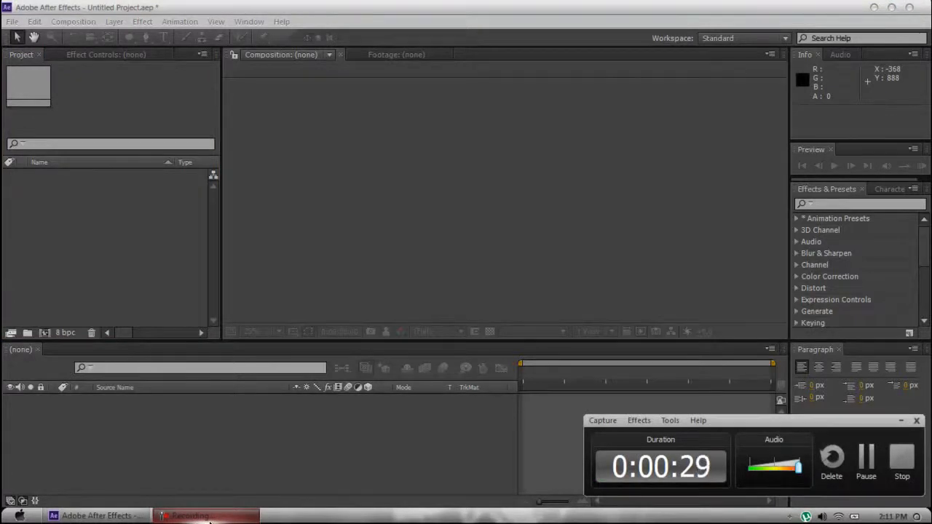
click(209, 518)
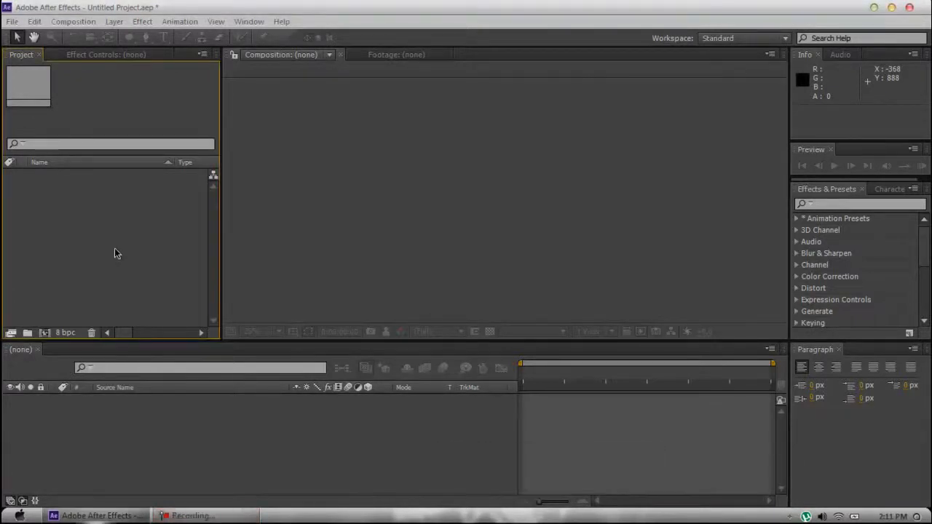
Step: Create a composition named FX at 1280 × 720 px, 29.97 frames per second, with a 30-second duration
click(45, 333)
text(FX)
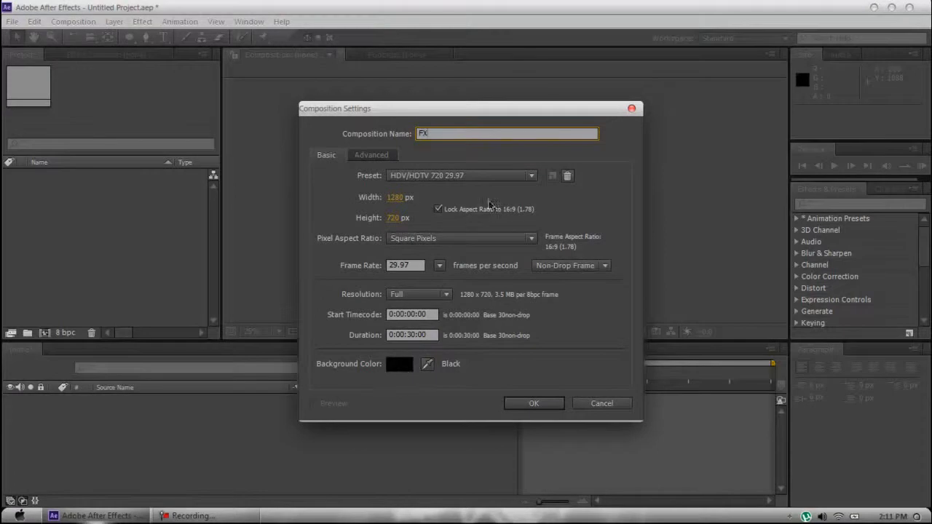
click(526, 405)
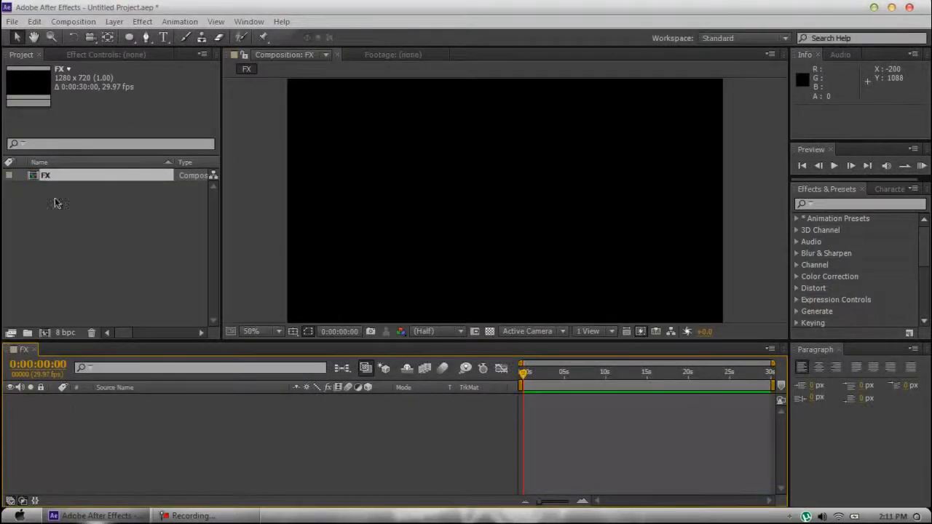
click(69, 222)
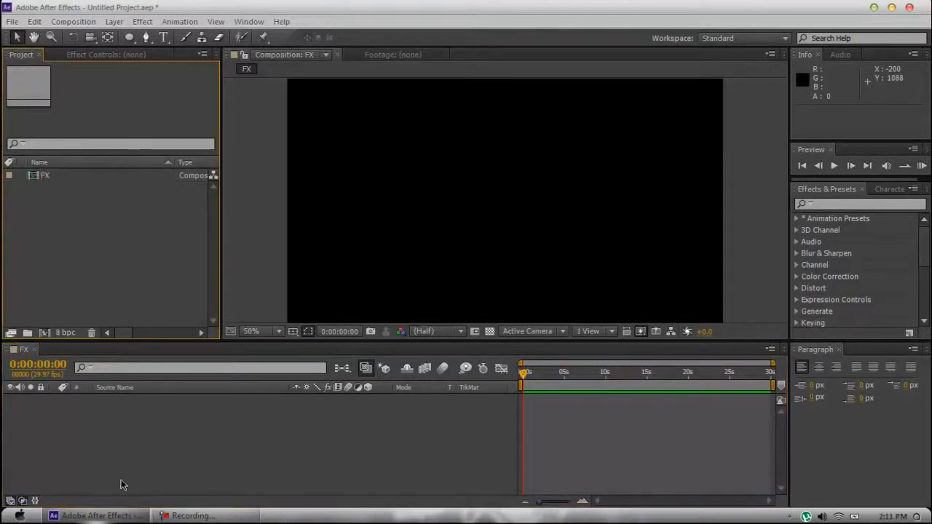
click(75, 262)
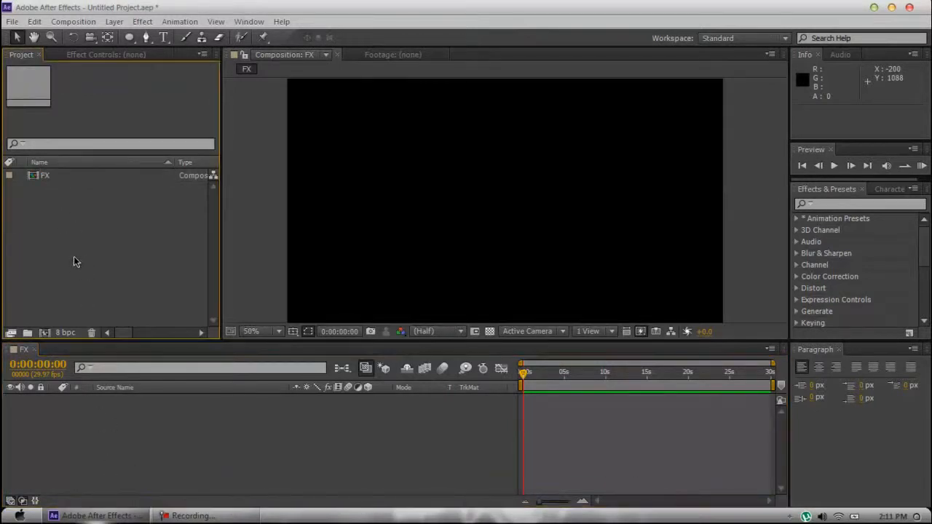
click(107, 421)
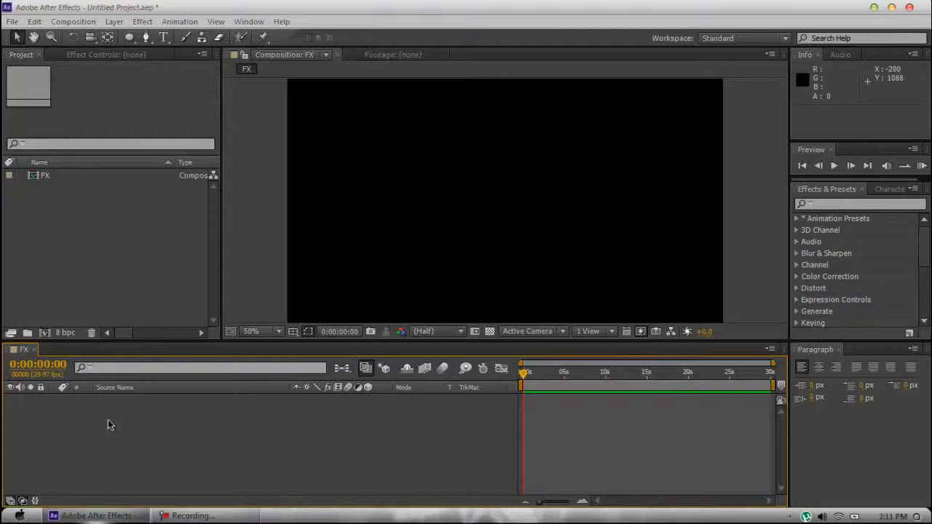
right_click(44, 442)
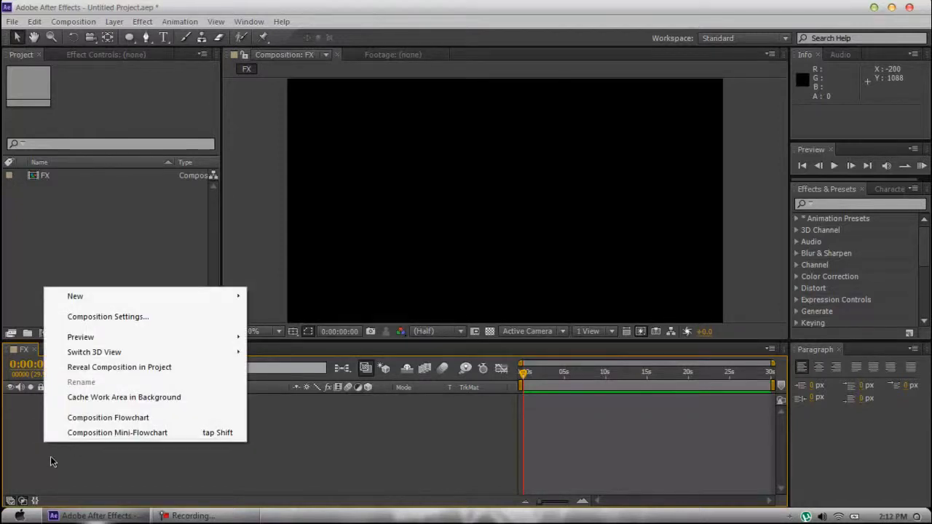
click(51, 457)
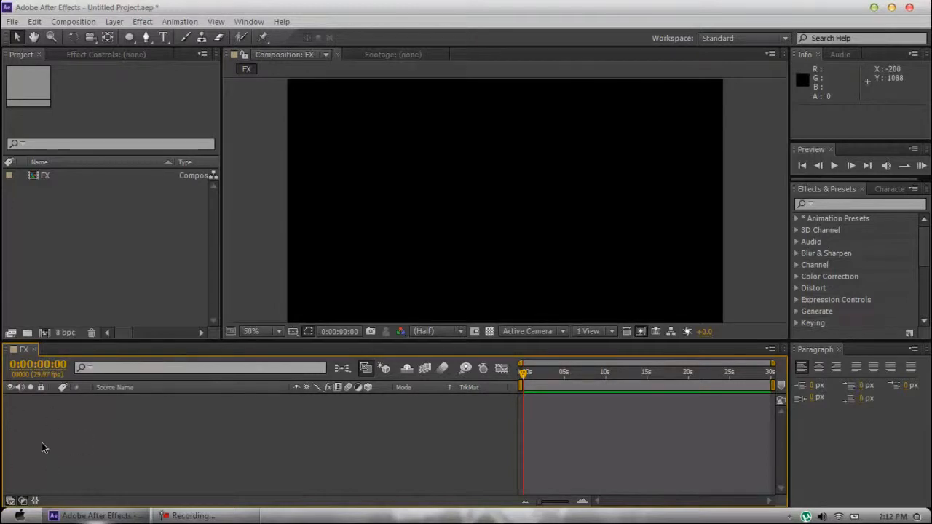
Step: Create a 1280 × 720 px solid named MASK with the dark blue color 1A13A1
right_click(42, 443)
mouse_move(177, 303)
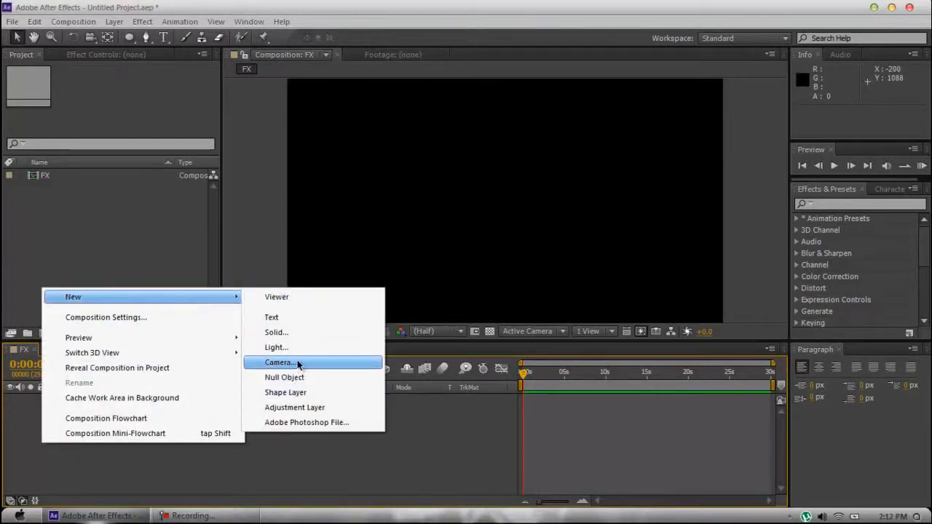
click(292, 332)
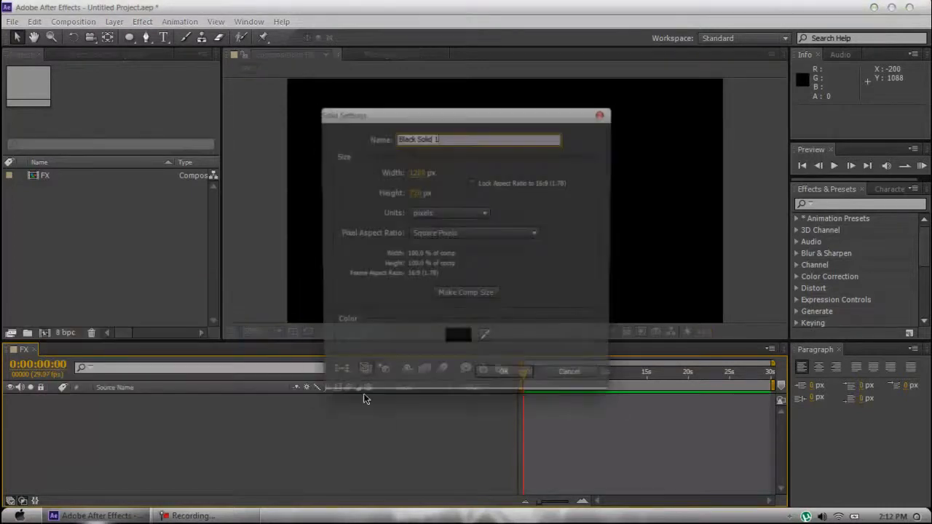
text(MASK)
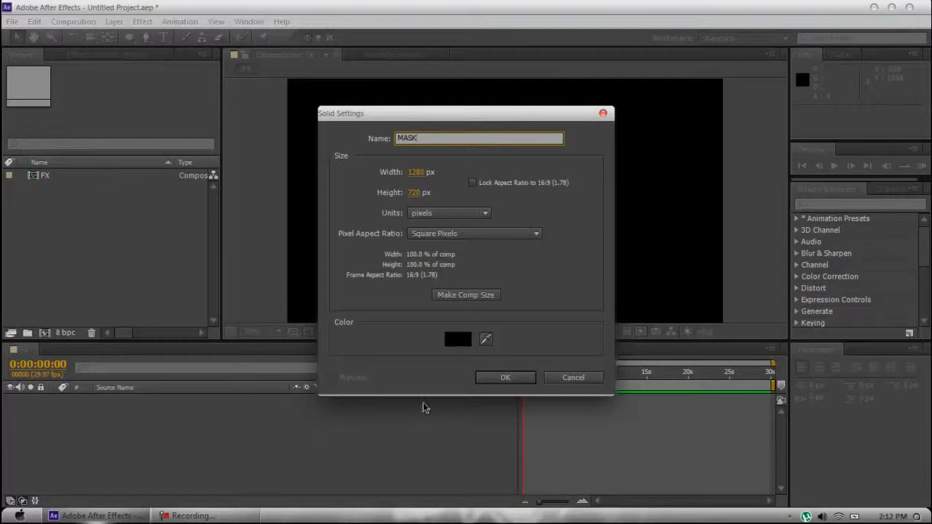
click(457, 339)
drag(673, 360, 688, 381)
mouse_move(731, 354)
mouse_down()
mouse_move(732, 409)
mouse_move(732, 362)
mouse_up()
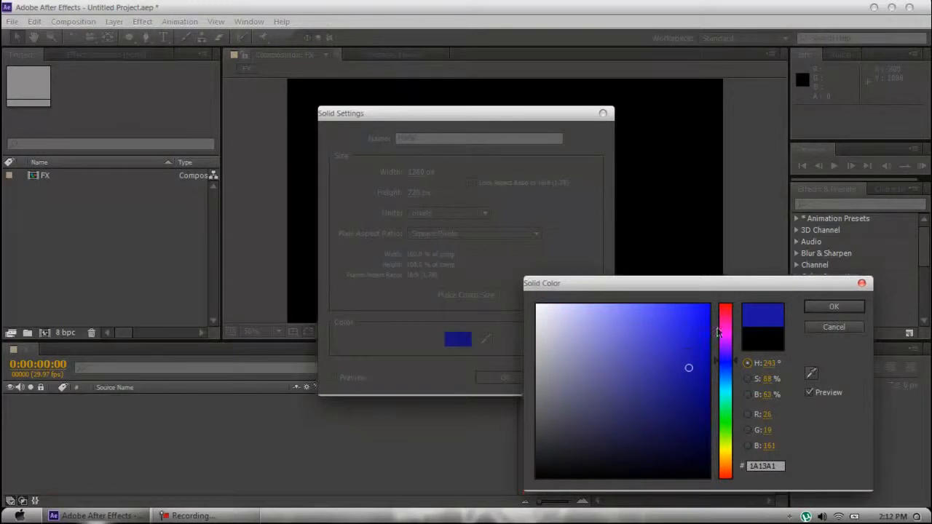
click(834, 307)
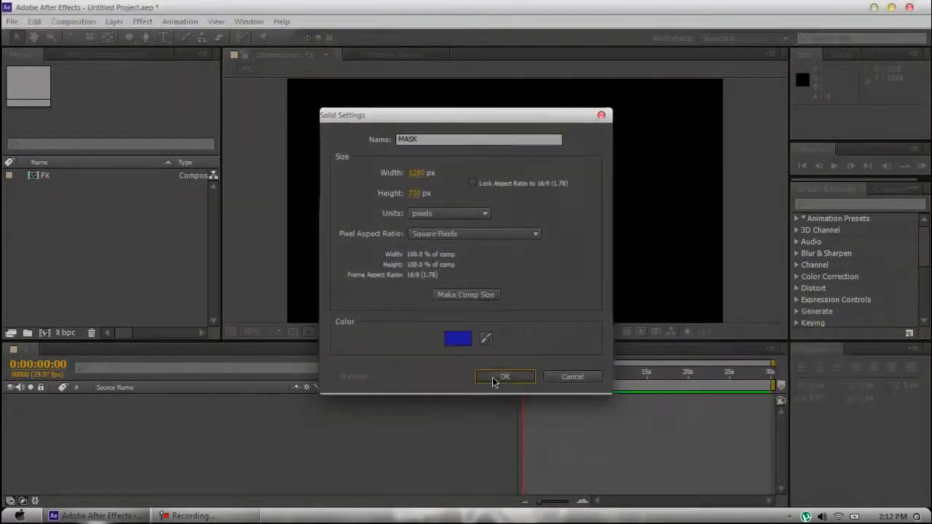
click(502, 377)
click(302, 453)
click(117, 400)
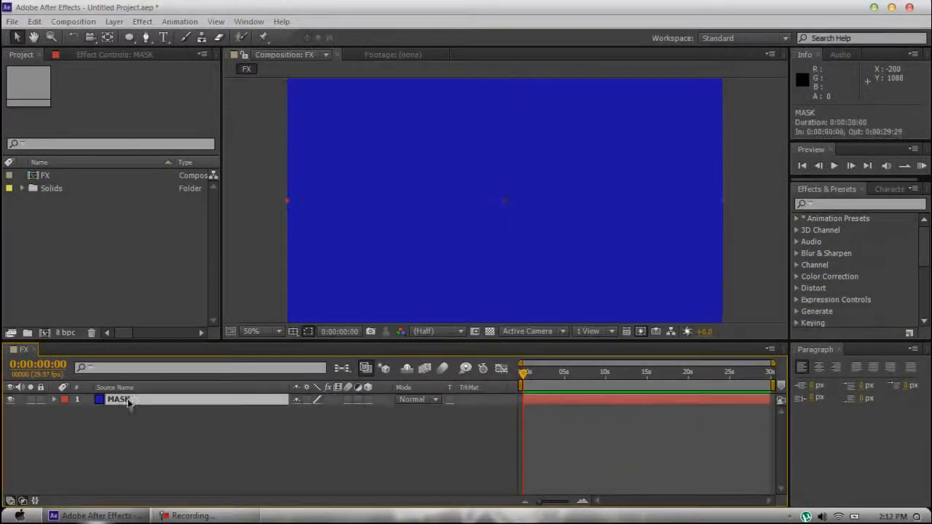
Step: Add an elliptical mask of about 1226 × 716 px to the MASK layer, nearly filling the frame
scroll(634, 191, down, 1)
scroll(769, 166, up, 1)
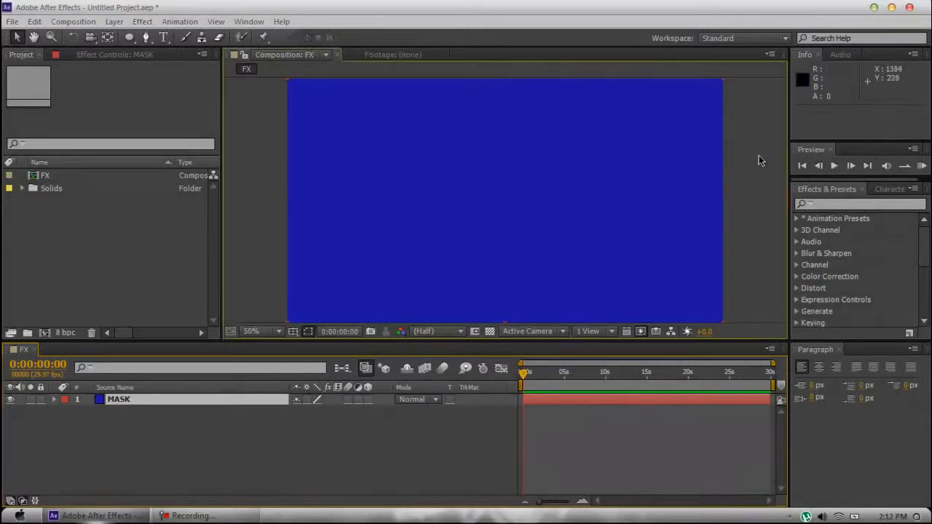
scroll(665, 202, down, 1)
scroll(580, 214, up, 1)
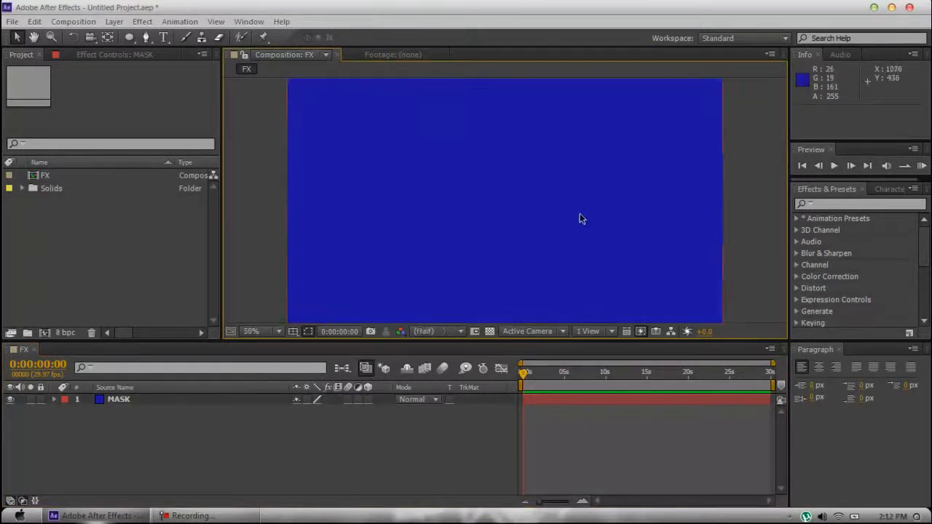
click(129, 37)
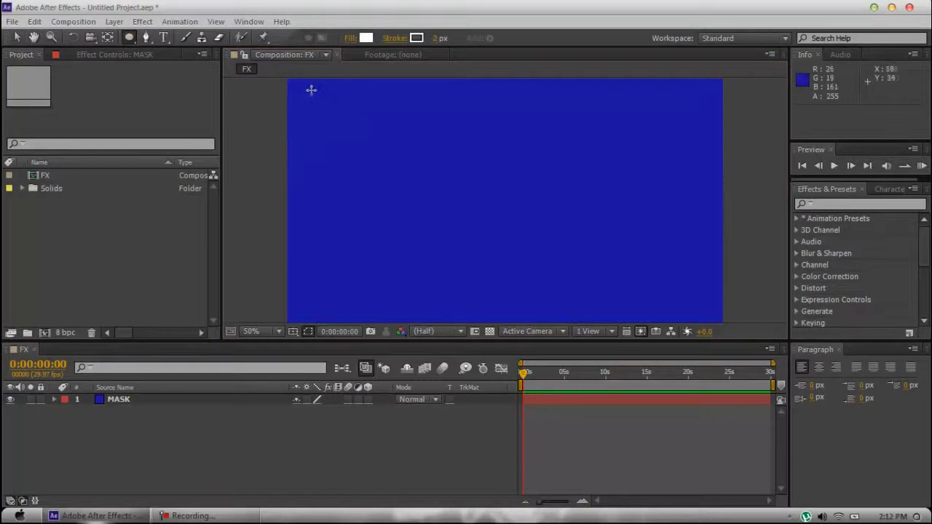
drag(297, 84, 717, 320)
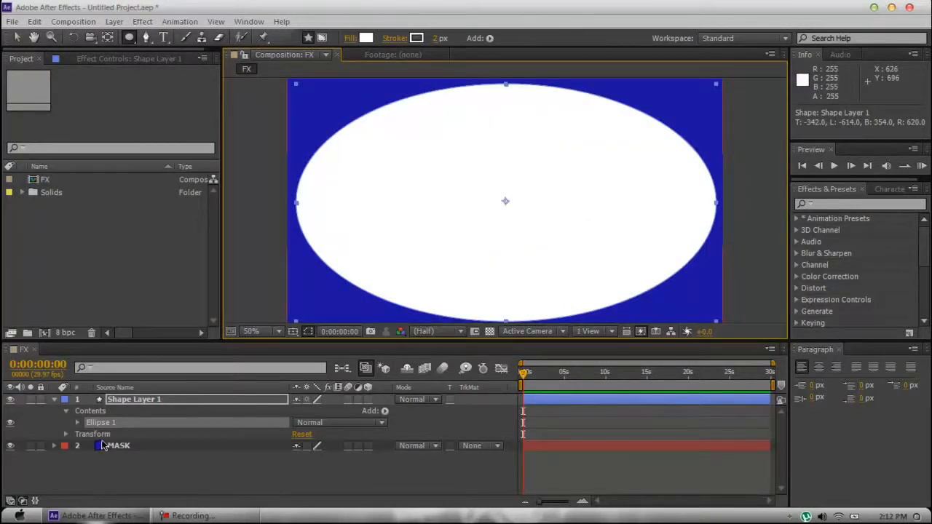
key(Delete)
click(120, 400)
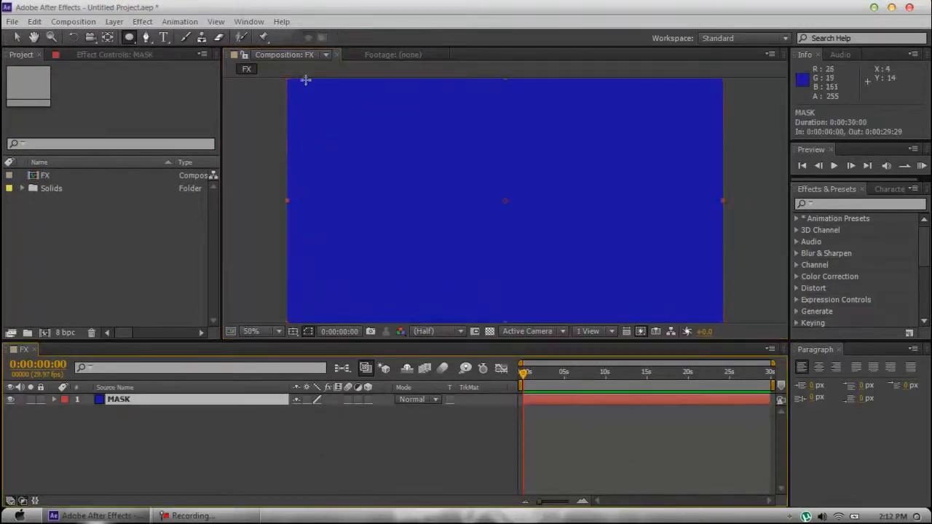
drag(298, 83, 723, 335)
scroll(659, 282, down, 2)
scroll(661, 281, up, 2)
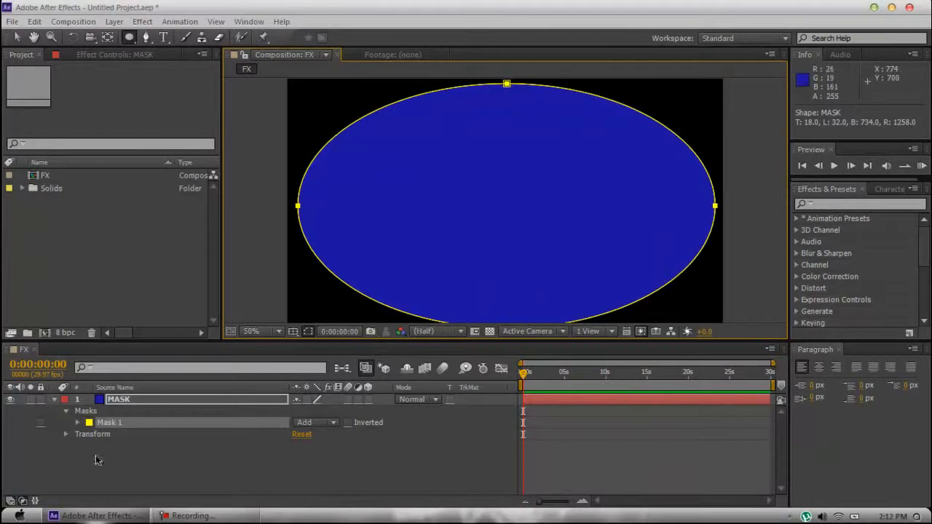
Step: Set the Mask Feather of the ellipse on the MASK layer to 306 pixels and collapse the layer's properties
click(78, 422)
drag(311, 446, 504, 458)
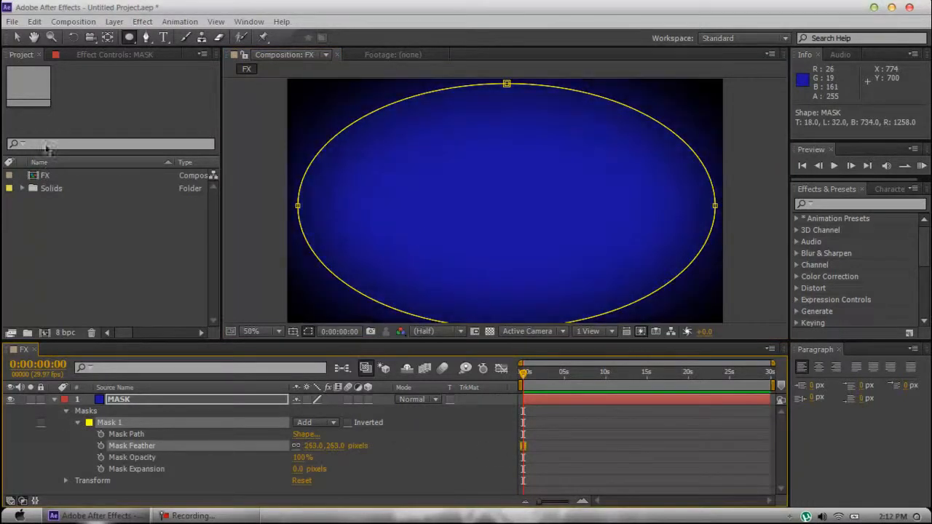
click(17, 37)
click(432, 236)
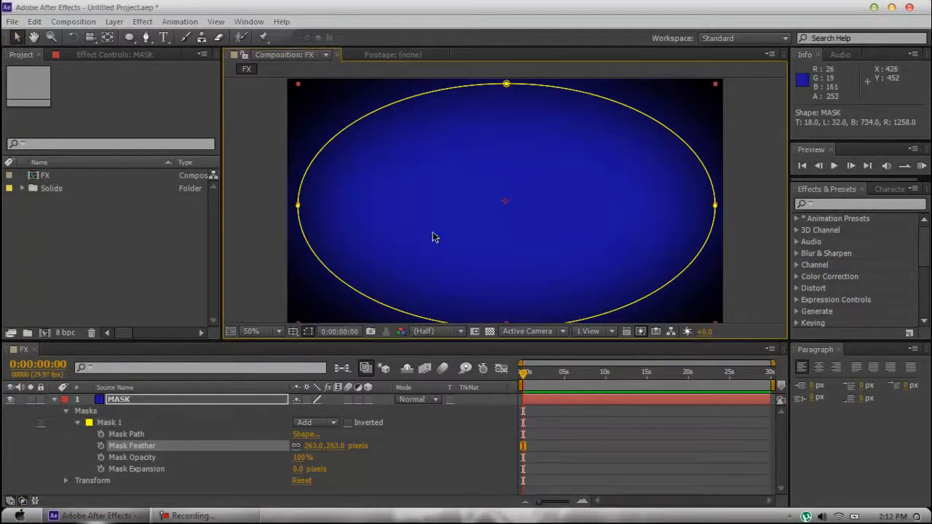
drag(332, 445, 353, 445)
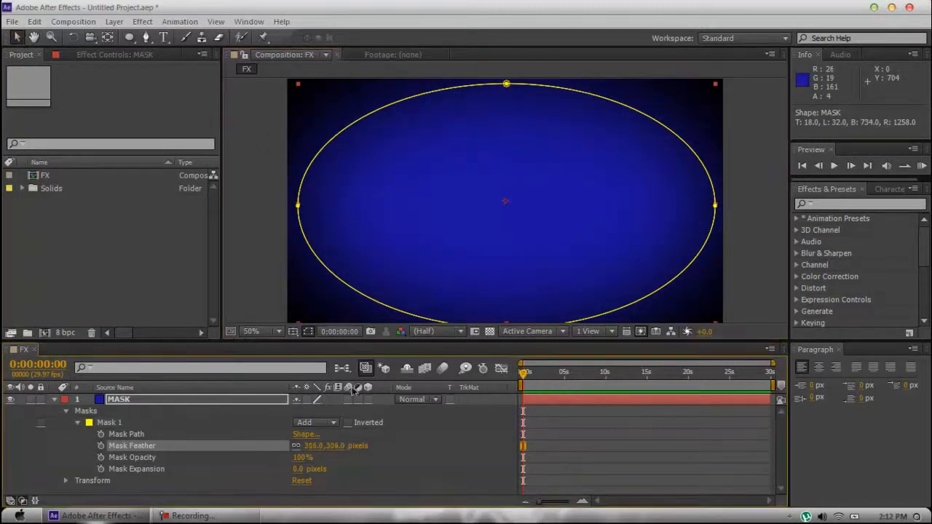
click(259, 194)
scroll(486, 210, down, 2)
scroll(588, 223, up, 2)
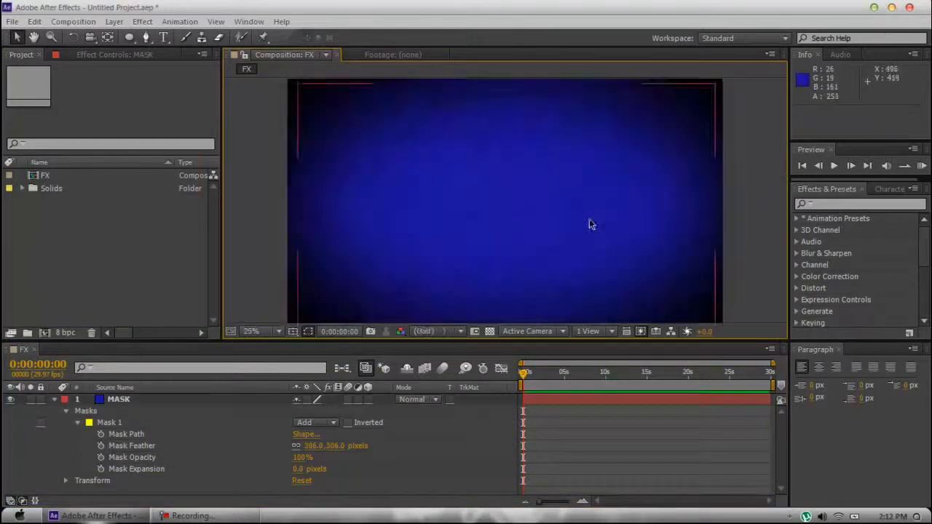
click(54, 400)
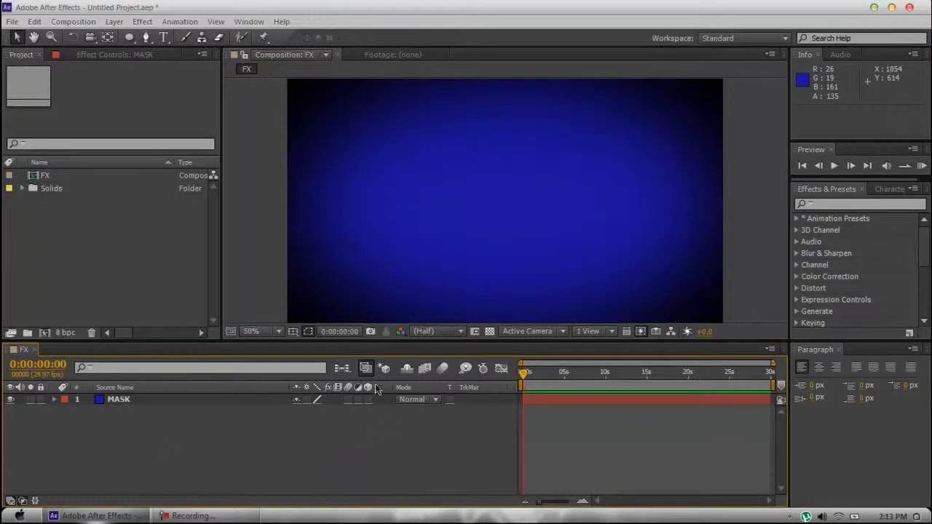
click(195, 516)
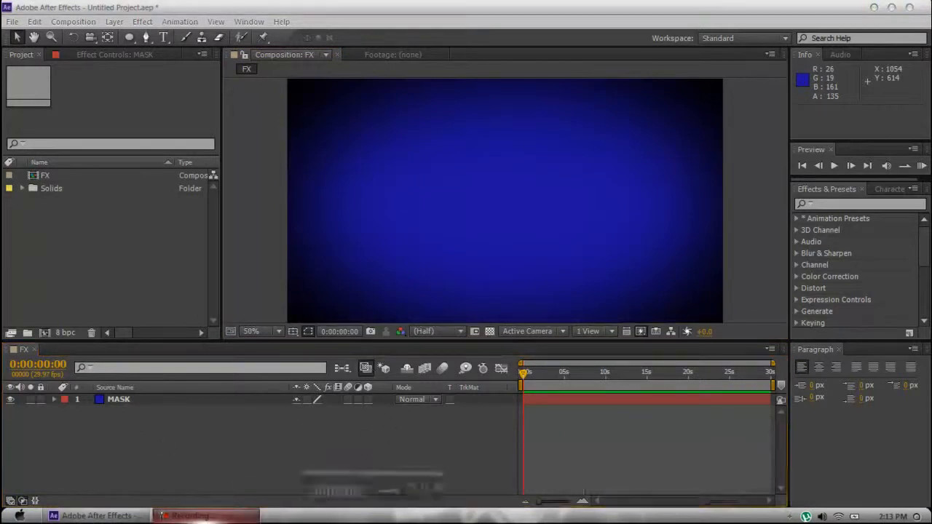
click(175, 421)
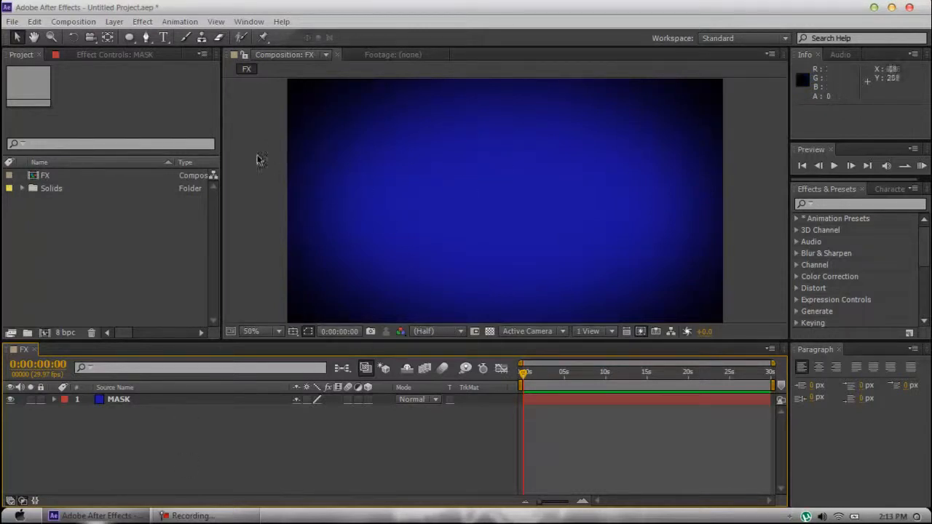
Step: Review the Ellipse tool and the MASK layer's mask properties, including its Mask Feather setting
mouse_move(127, 43)
mouse_down()
mouse_move(182, 52)
mouse_move(181, 70)
mouse_up()
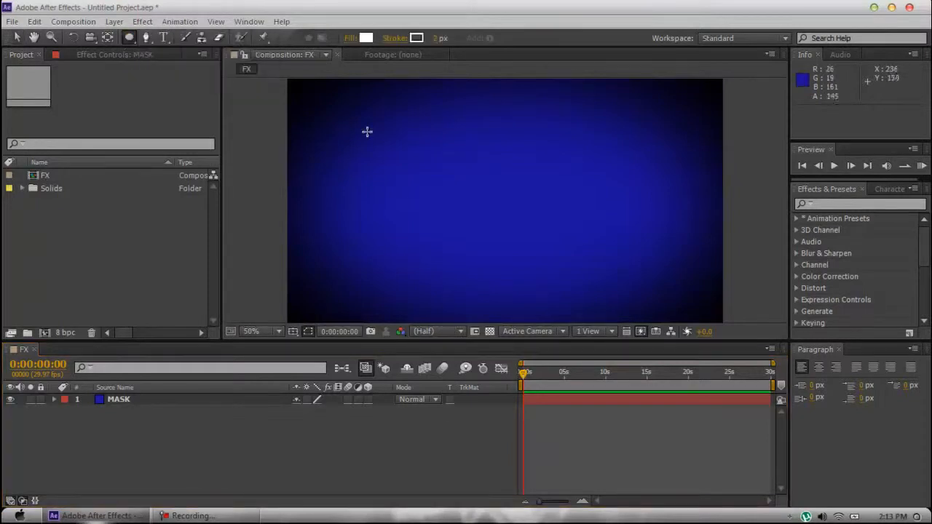
click(114, 399)
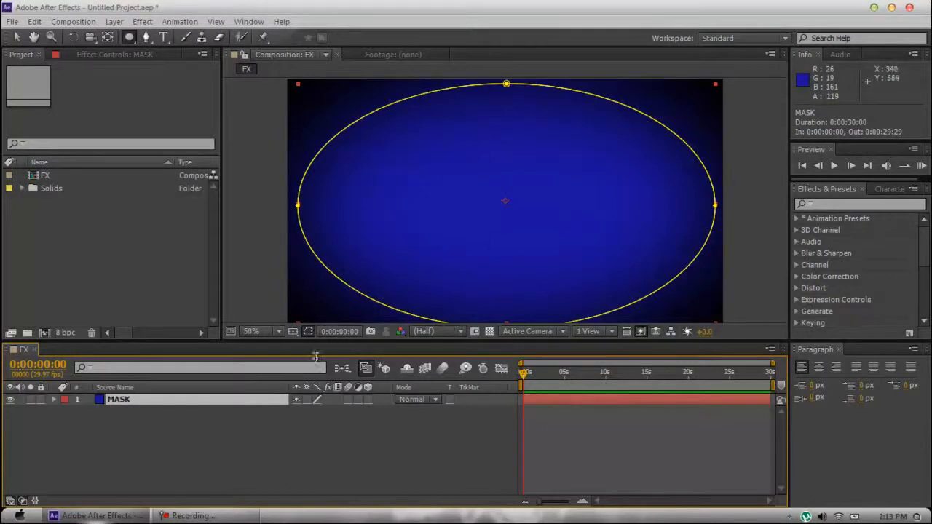
click(54, 400)
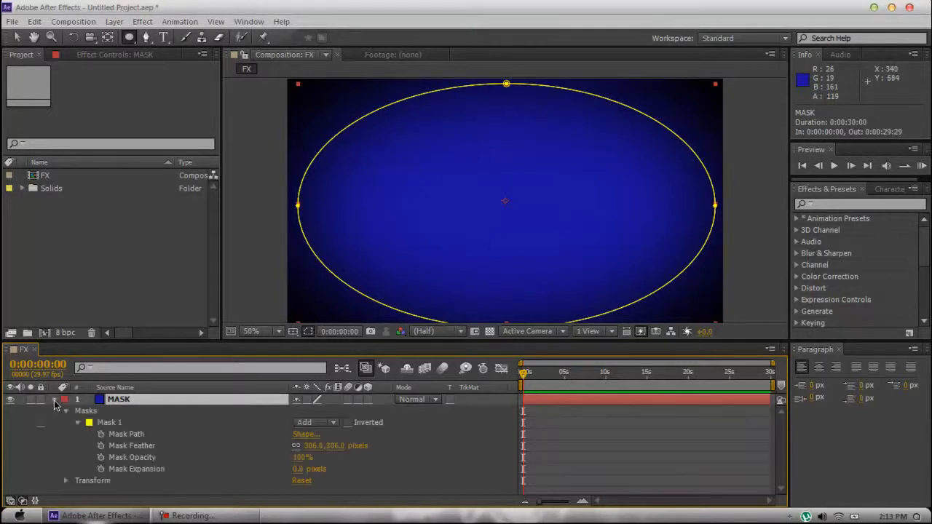
click(66, 412)
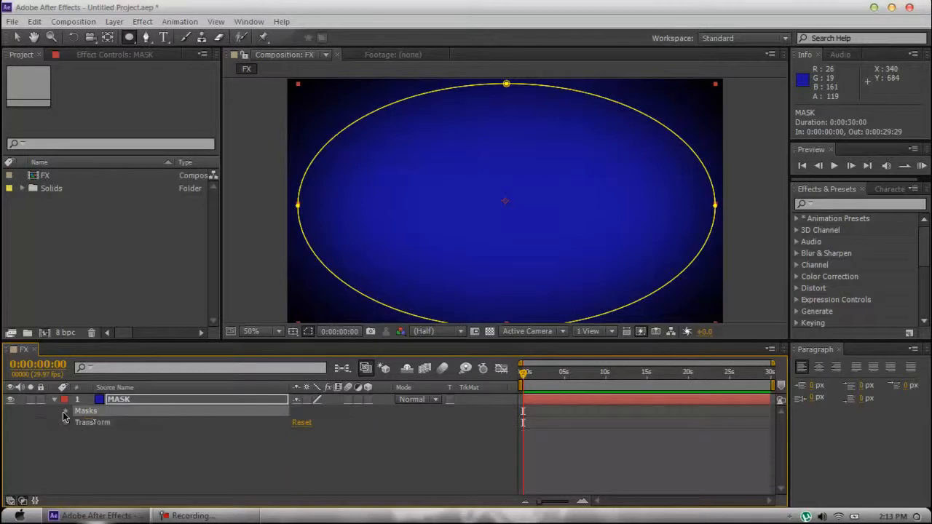
click(66, 412)
click(130, 447)
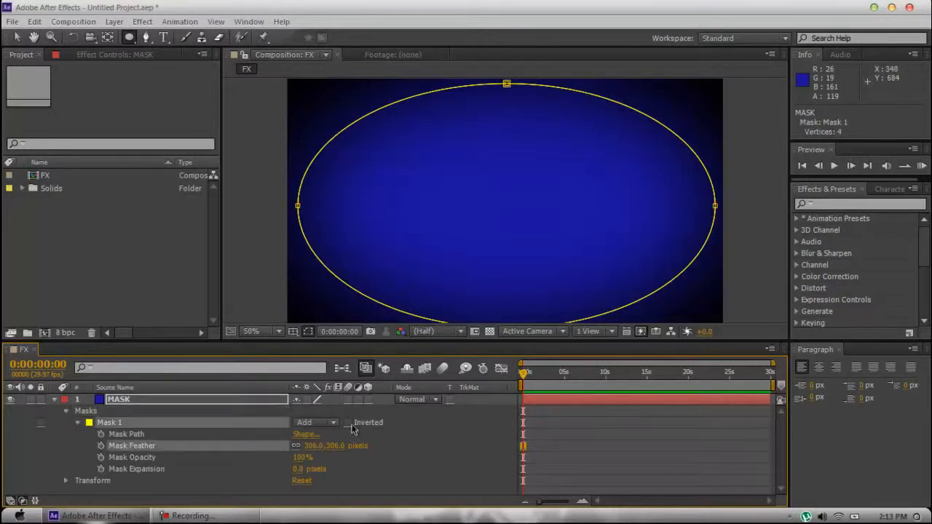
click(53, 400)
click(210, 458)
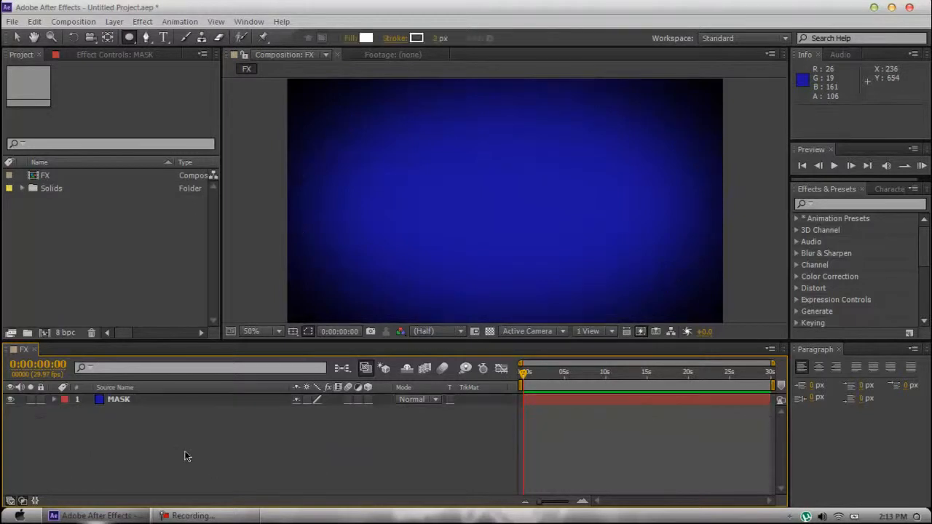
click(130, 401)
click(190, 515)
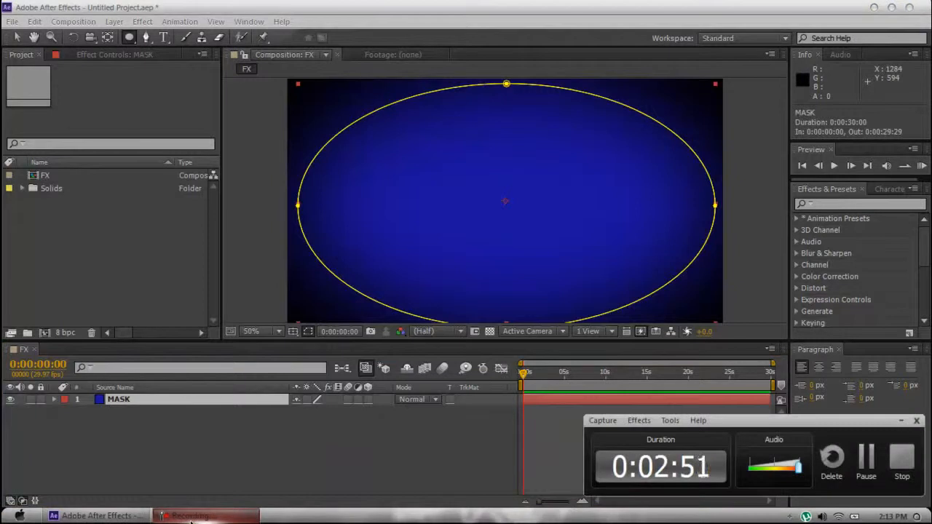
click(190, 515)
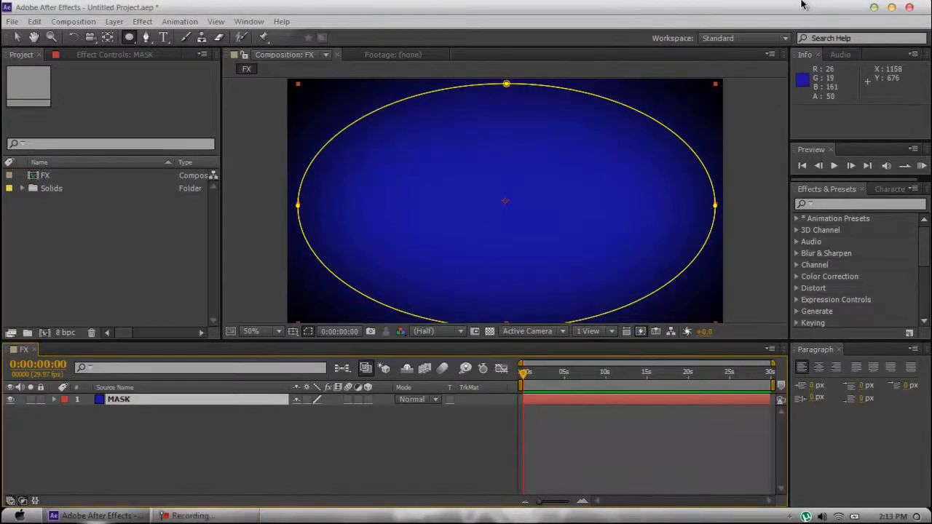
mouse_move(682, 26)
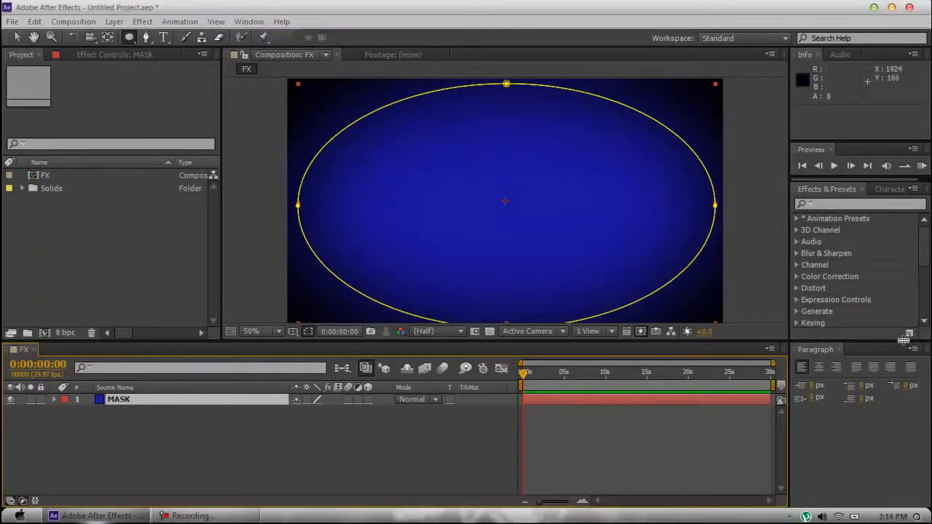
Step: Search the effects and presets for colorama, select the Colorama effect, and clear the search
click(803, 204)
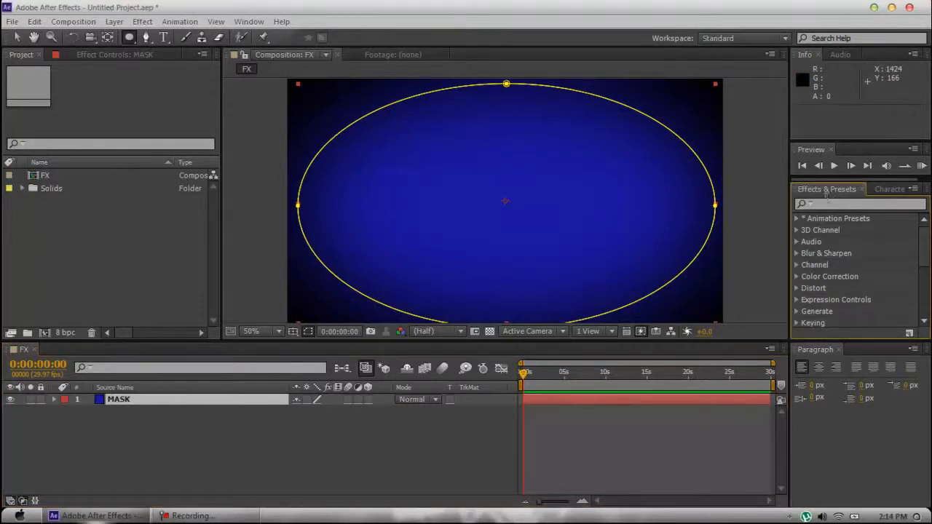
scroll(828, 256, down, 5)
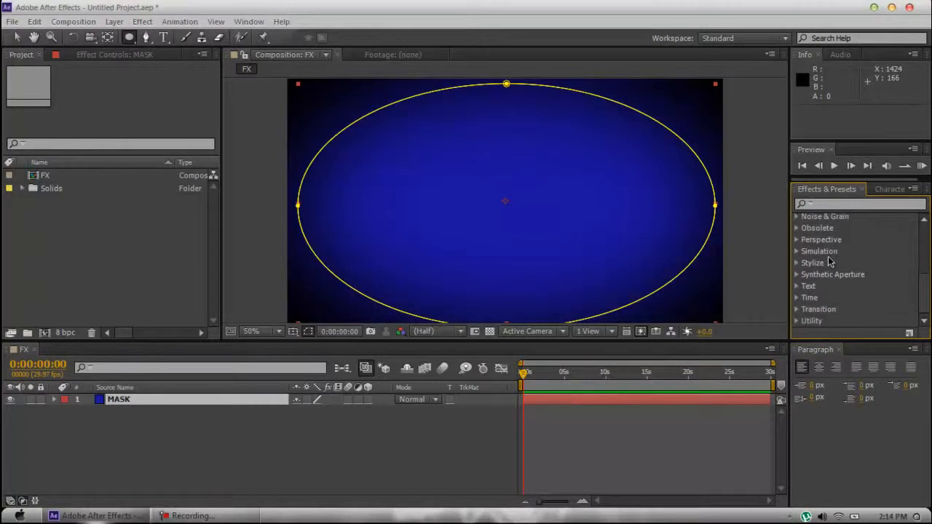
scroll(828, 256, up, 5)
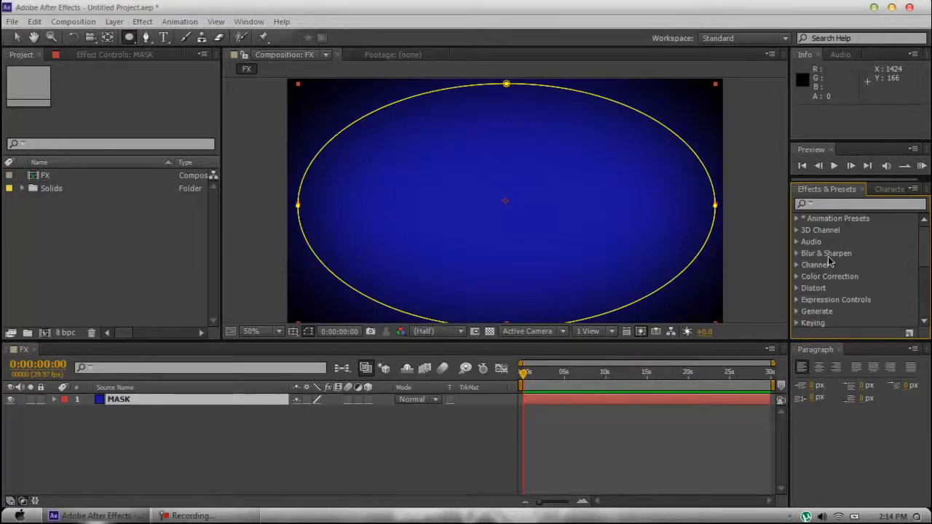
click(847, 206)
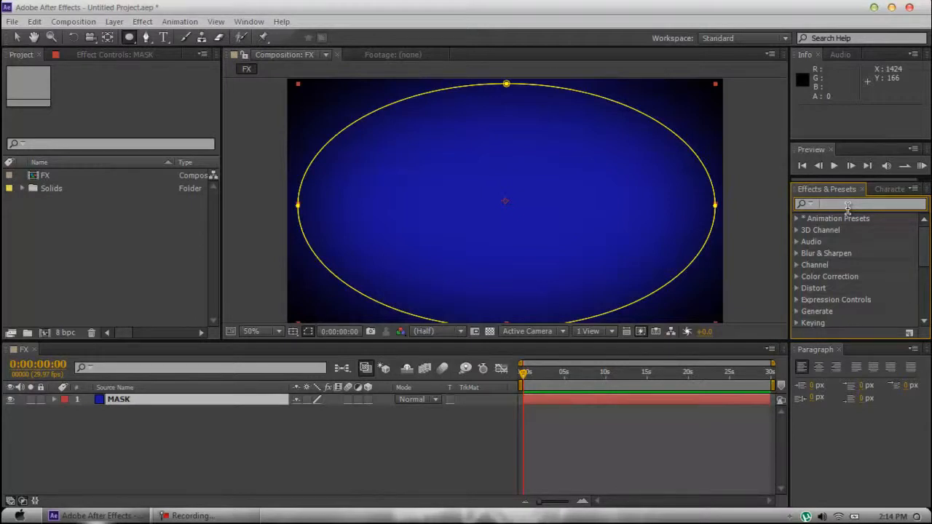
text(Colo)
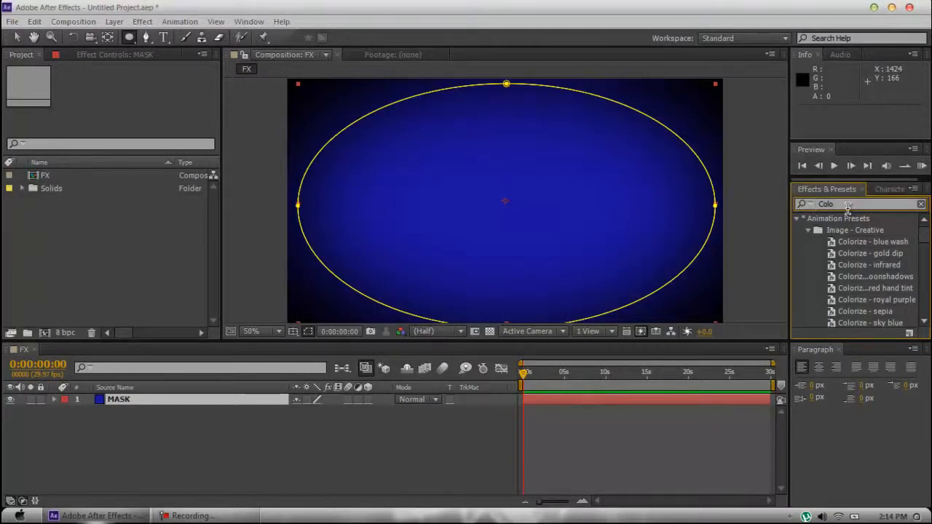
click(843, 206)
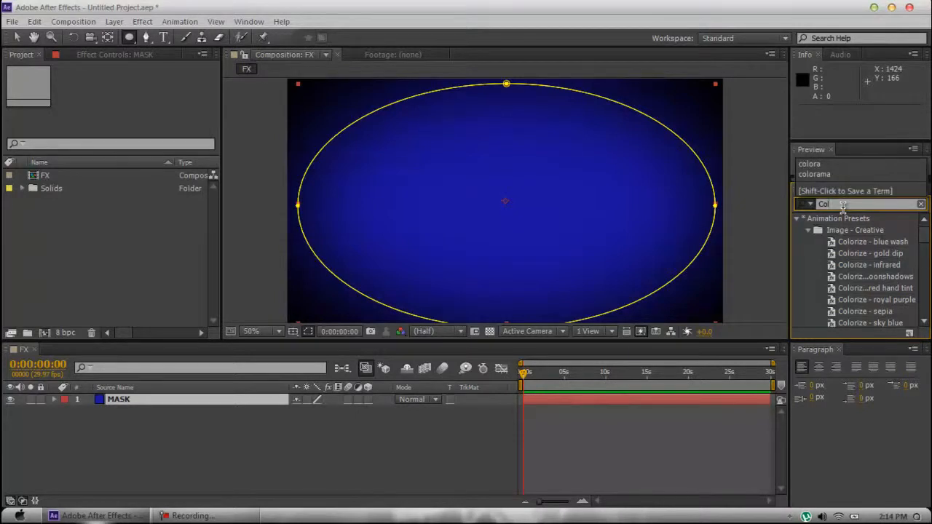
click(843, 207)
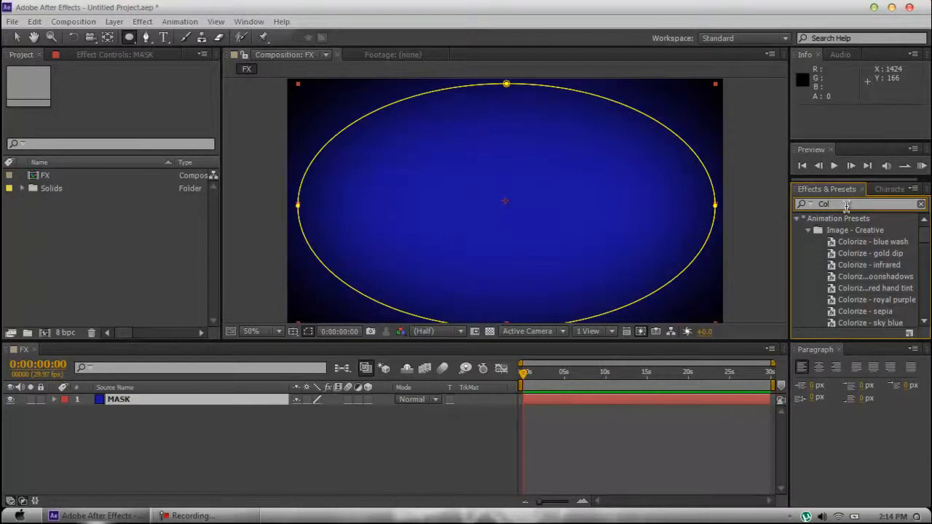
key(BackSpace)
text(lor)
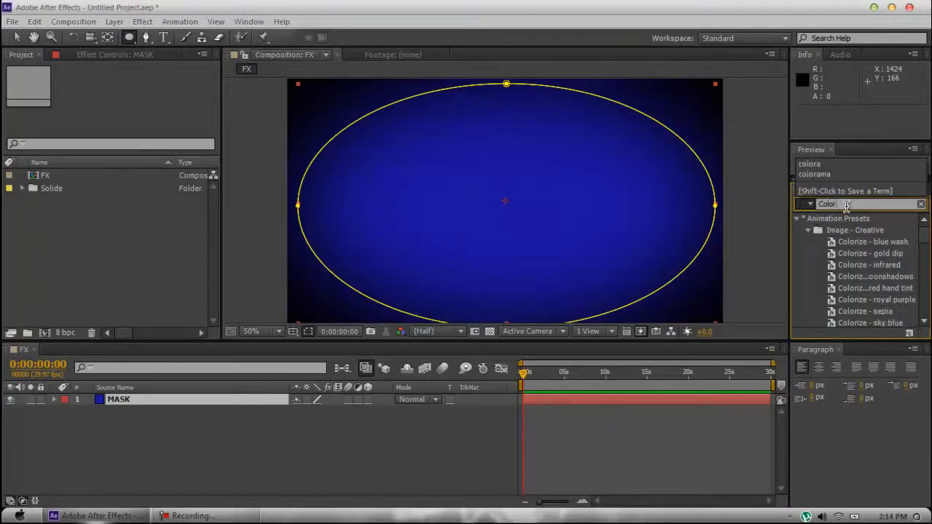
click(822, 175)
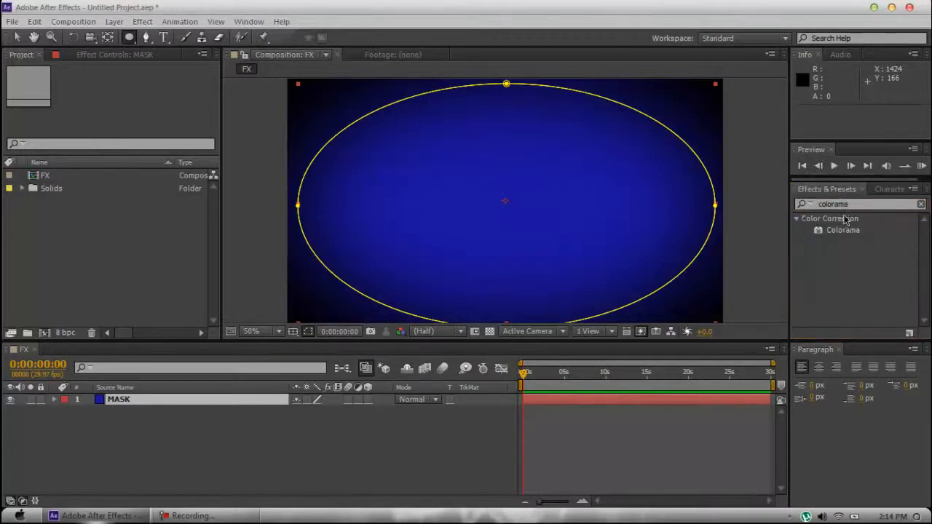
click(842, 229)
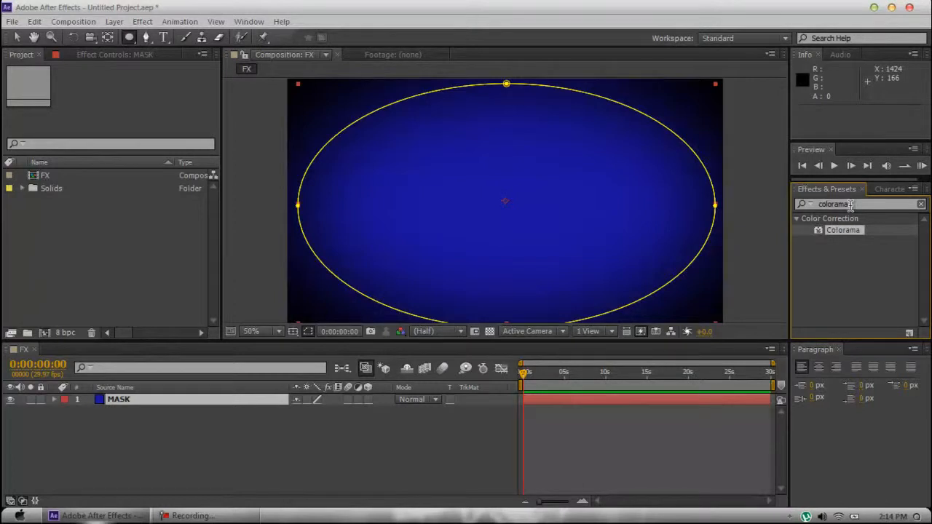
click(921, 204)
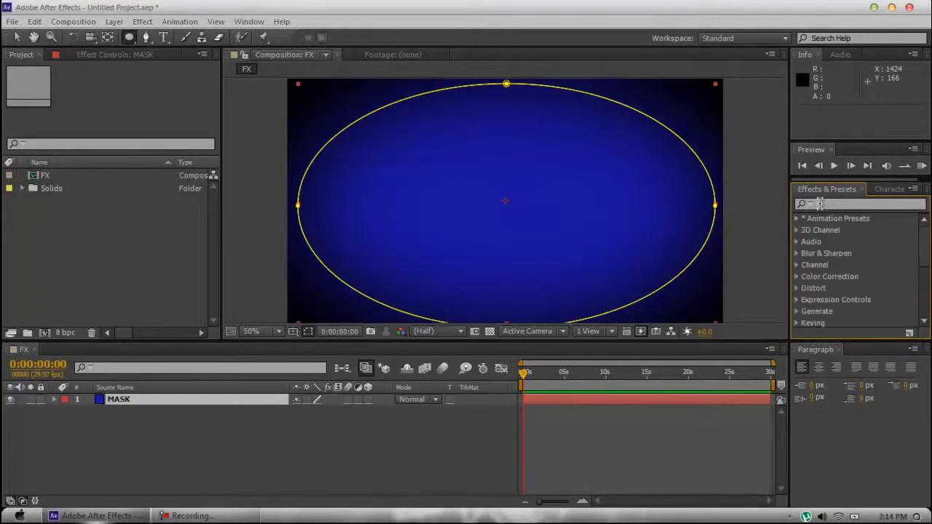
Step: Look through the full list of effect categories, from Animation Presets down to Utility
scroll(837, 313, down, 4)
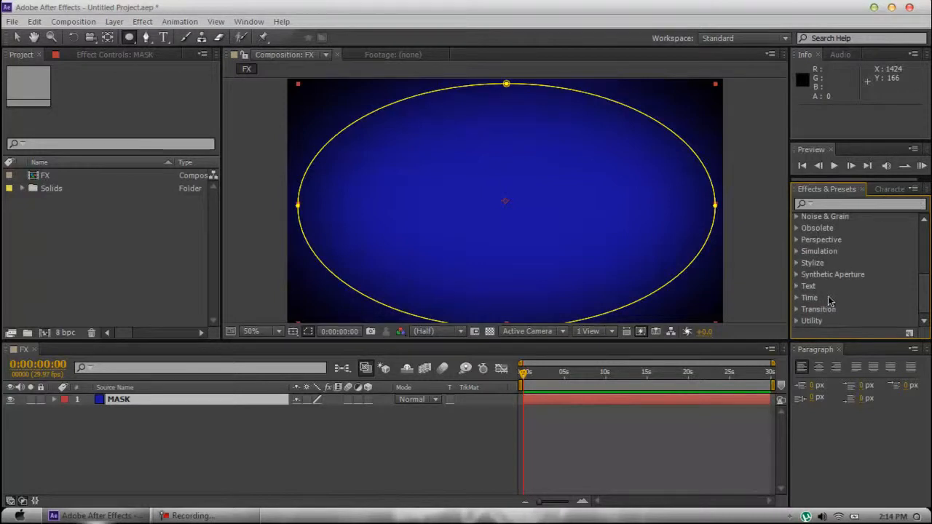
scroll(844, 269, up, 4)
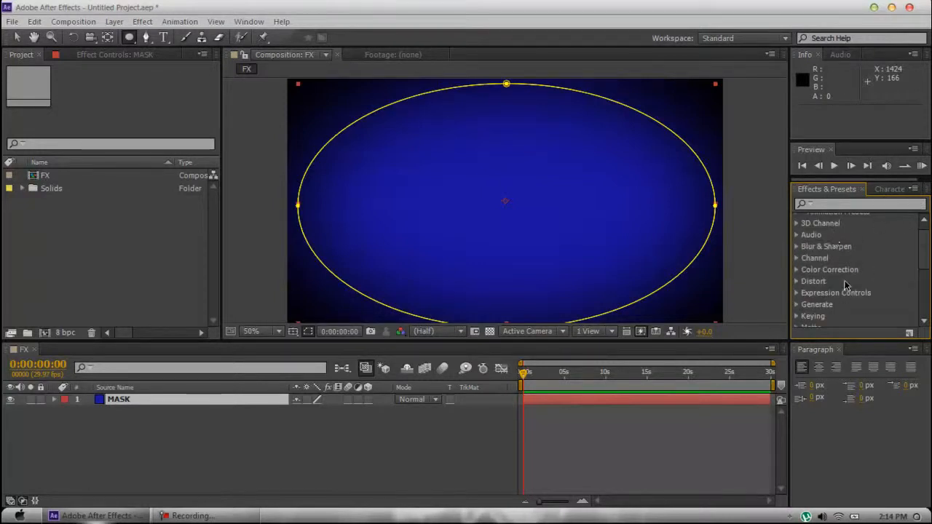
scroll(845, 288, down, 4)
scroll(844, 269, up, 4)
scroll(843, 263, down, 3)
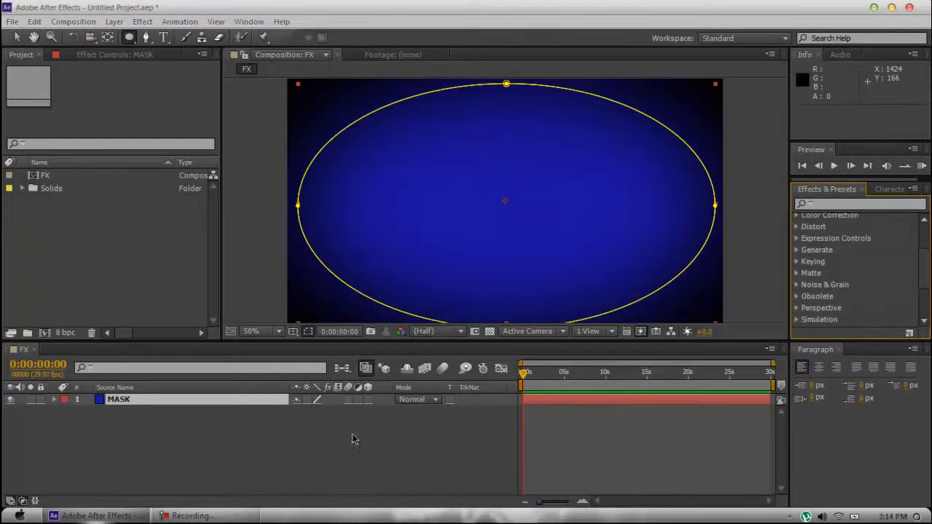
scroll(840, 268, down, 1)
scroll(840, 264, up, 1)
scroll(840, 262, down, 1)
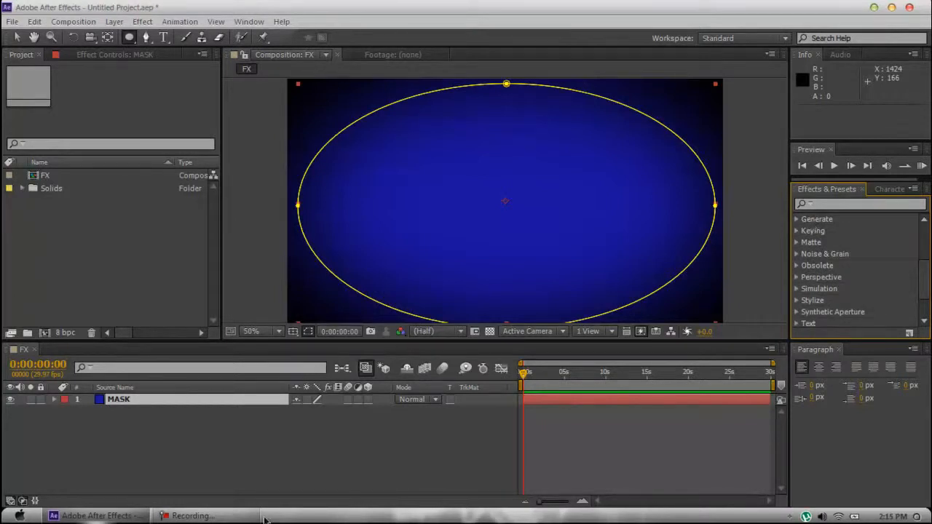
click(233, 518)
click(233, 518)
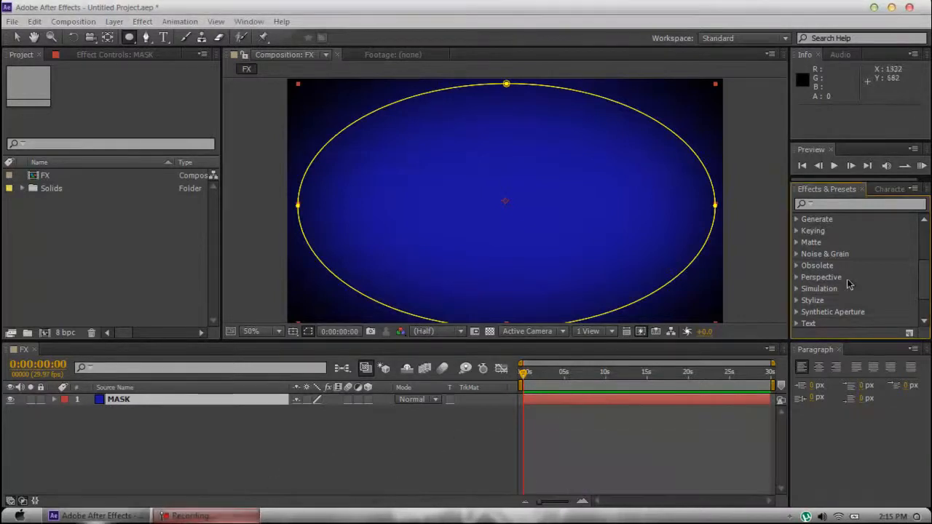
drag(925, 287, 926, 249)
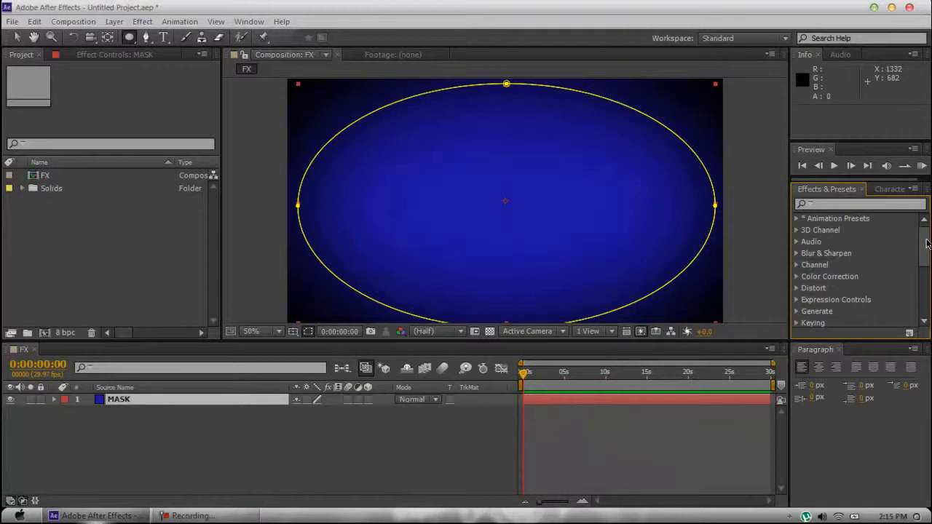
drag(926, 249, 928, 276)
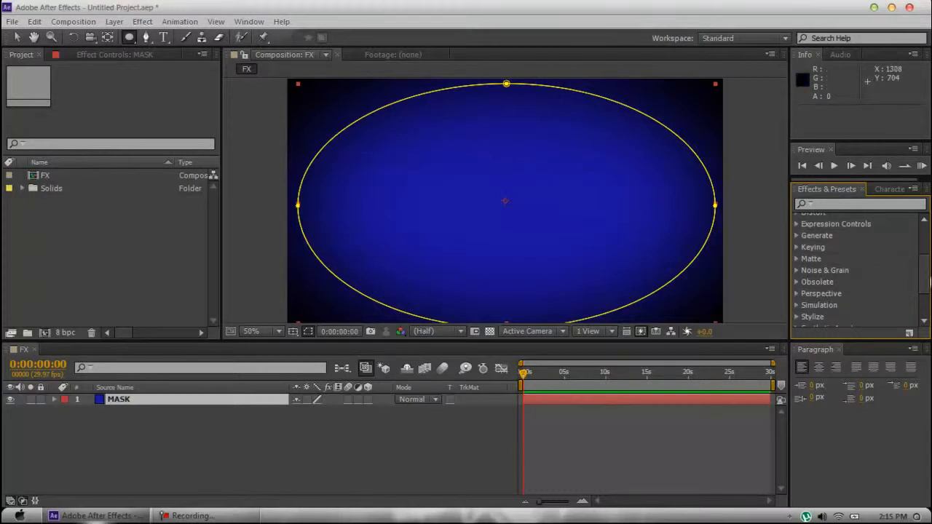
drag(923, 265, 923, 256)
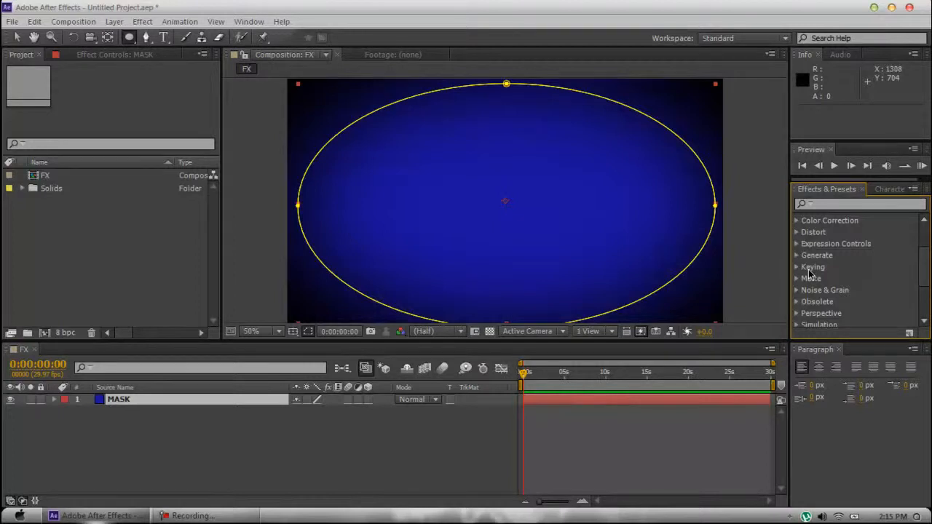
Step: Expand the Generate effects category and select the Lens Flare effect in it
scroll(808, 273, down, 1)
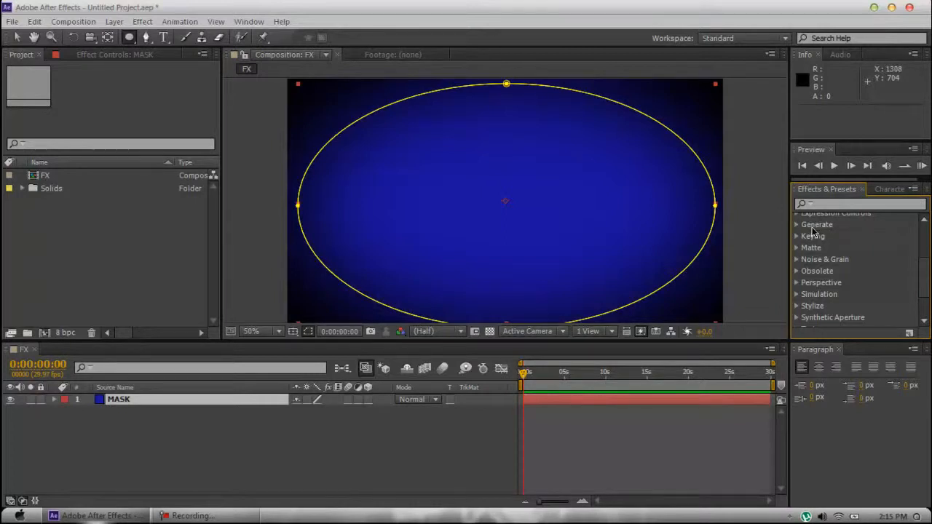
scroll(815, 230, down, 1)
scroll(815, 231, up, 1)
click(796, 225)
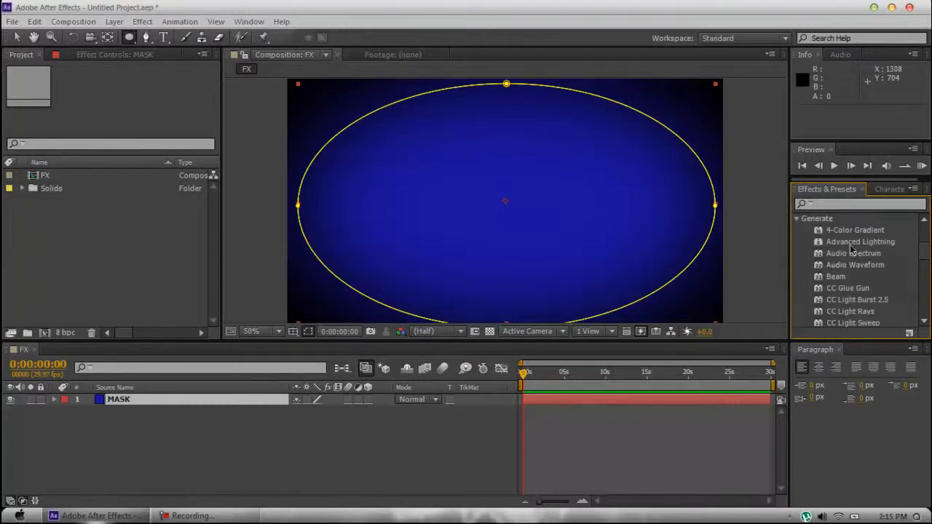
scroll(850, 261, down, 2)
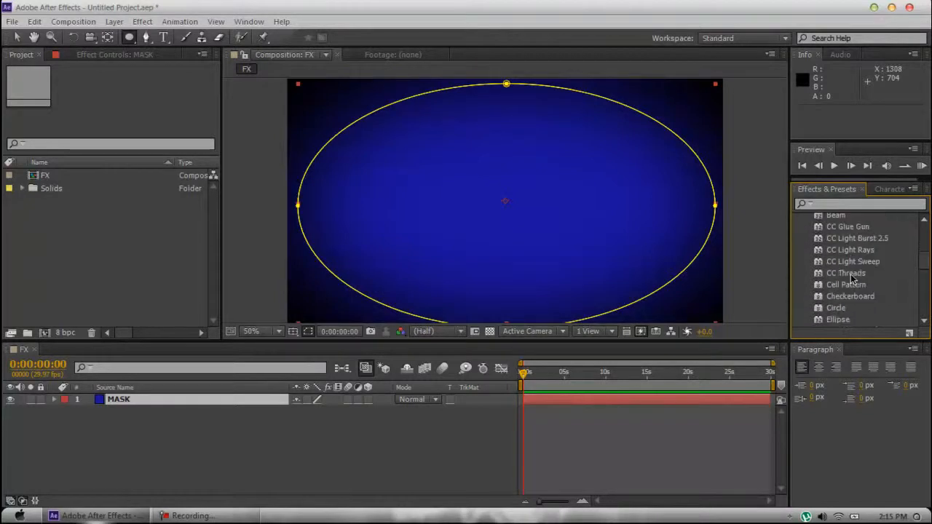
scroll(852, 279, down, 1)
scroll(852, 279, up, 1)
click(846, 228)
click(848, 239)
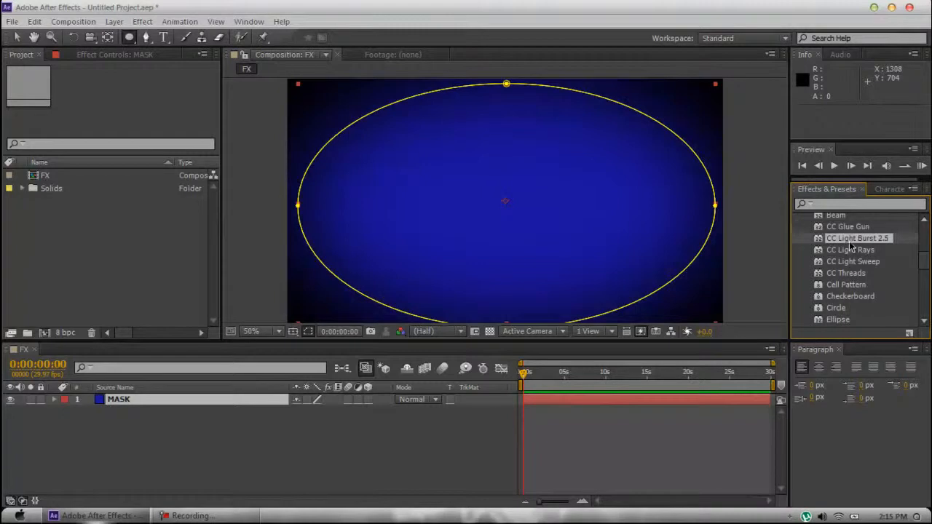
scroll(847, 270, down, 1)
scroll(853, 255, down, 1)
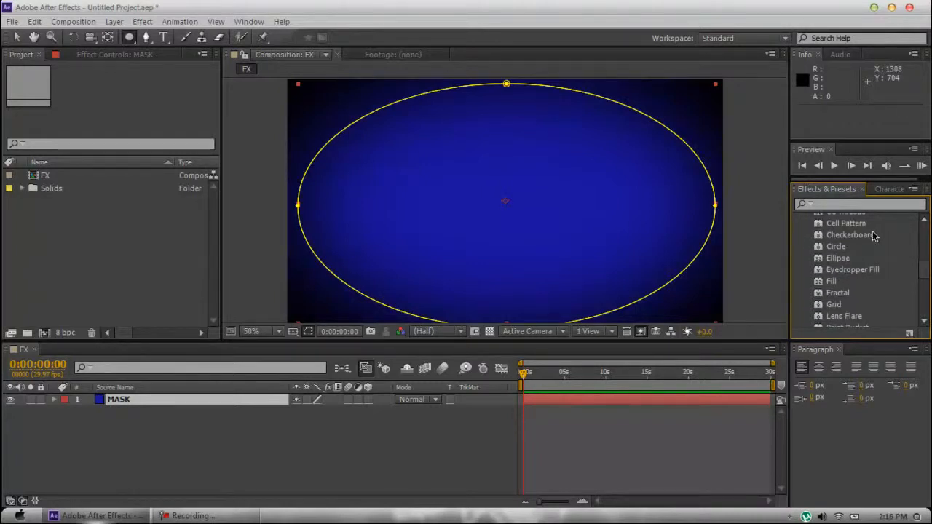
scroll(873, 237, down, 1)
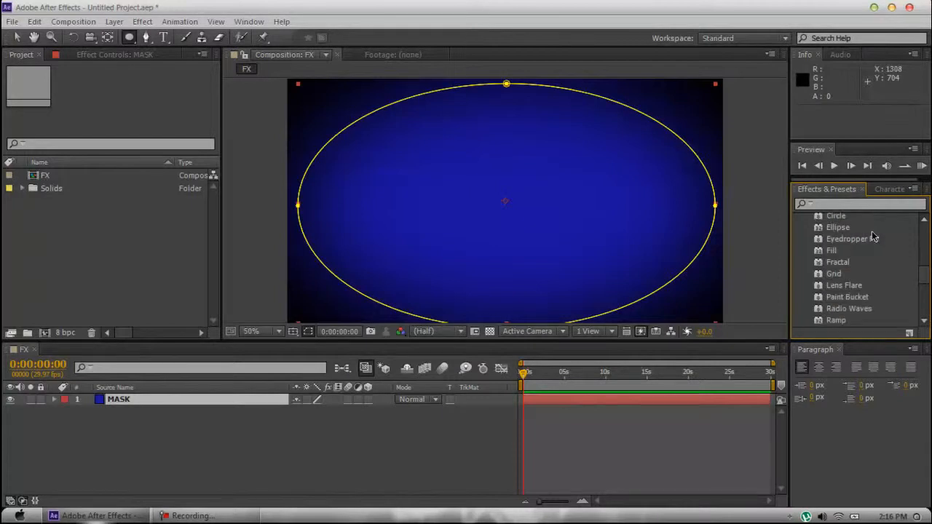
click(844, 288)
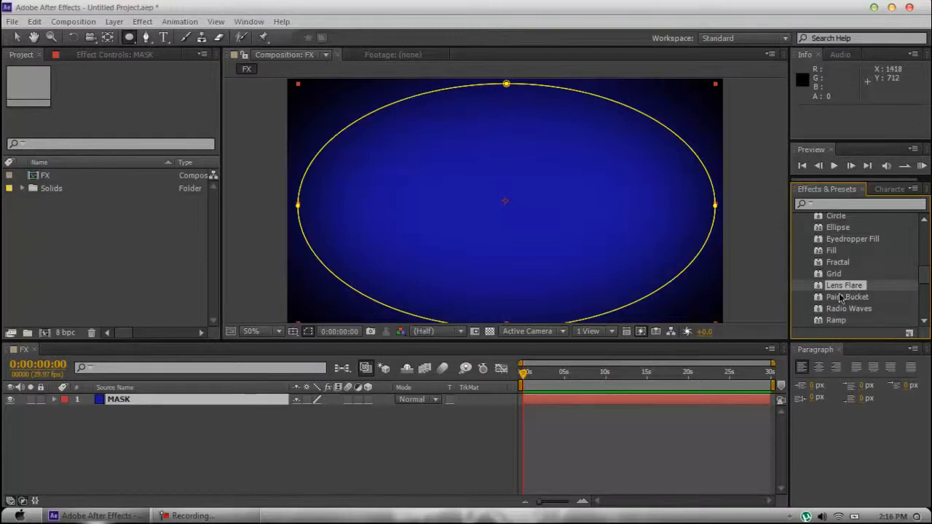
Step: Create a second composition with the HDV/HDTV 720 29.97 preset, 1280 × 720 px, 30 seconds long, keeping the default name
click(94, 245)
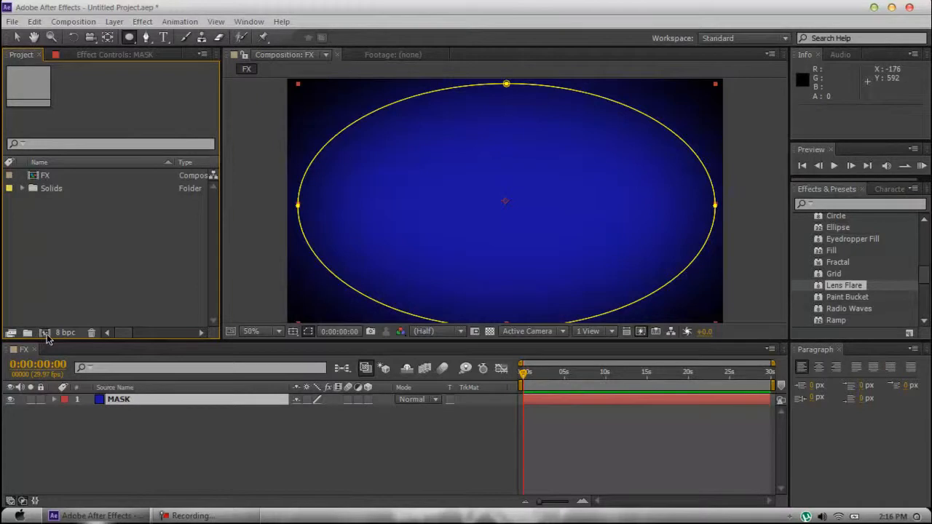
click(44, 333)
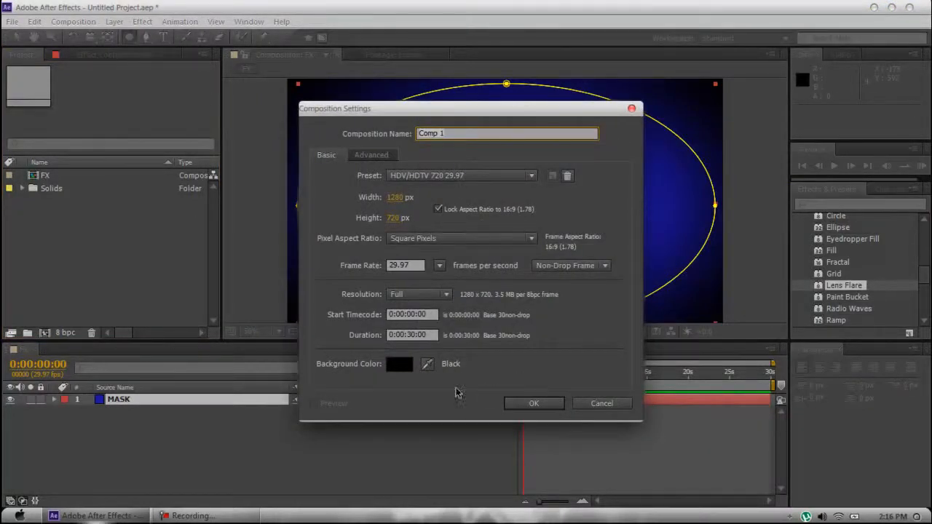
click(542, 407)
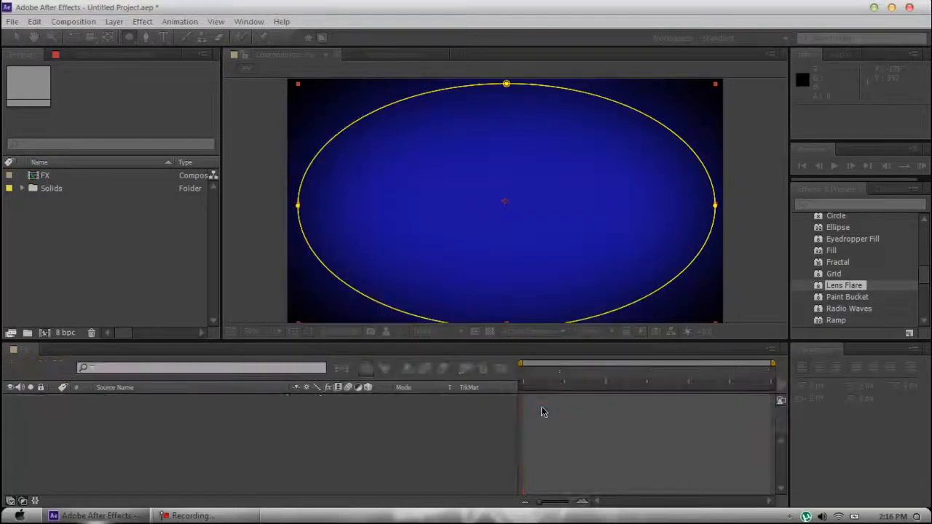
Step: Add a black 1280 × 720 px solid with the default name to the new composition
right_click(161, 439)
mouse_move(240, 291)
click(397, 329)
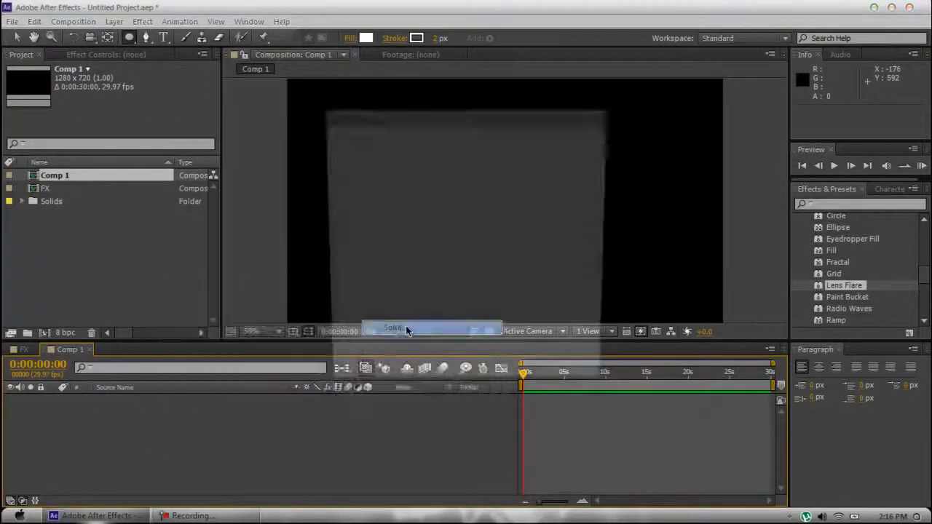
click(466, 340)
drag(673, 361, 541, 501)
click(850, 310)
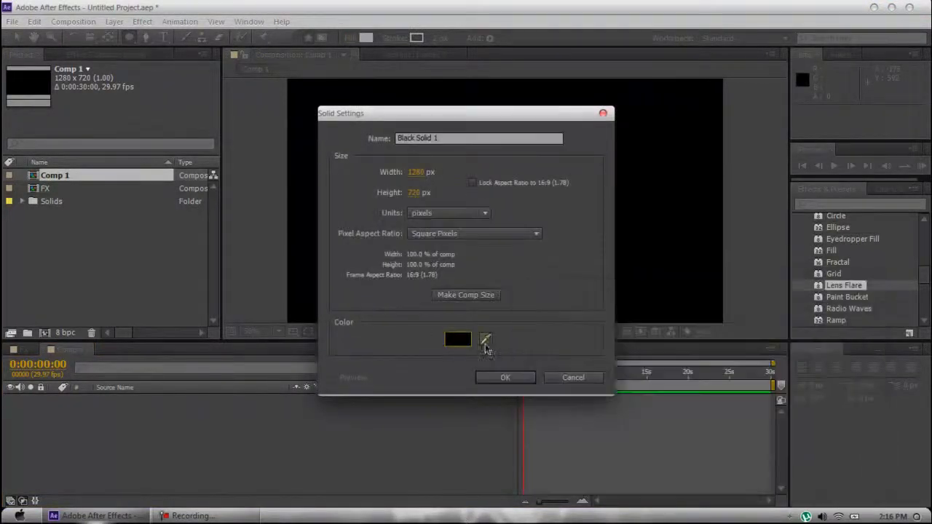
click(504, 377)
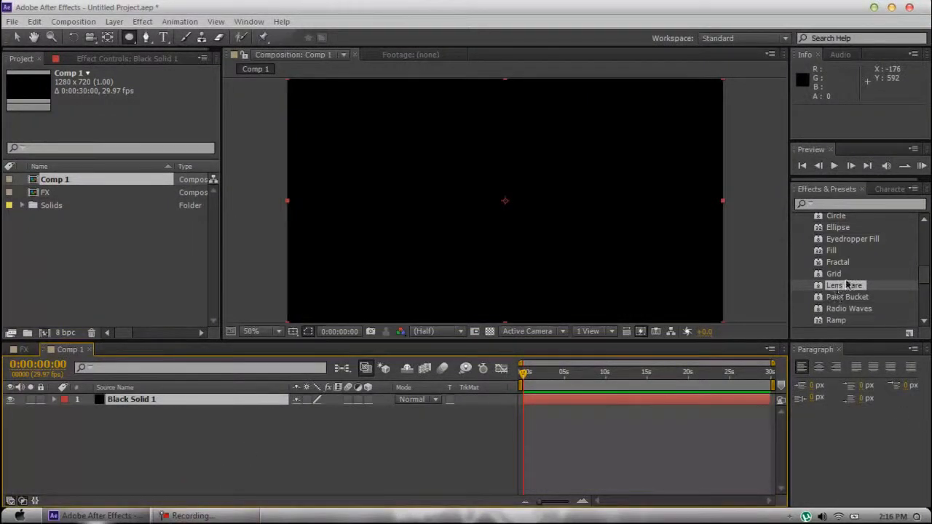
click(227, 519)
click(228, 521)
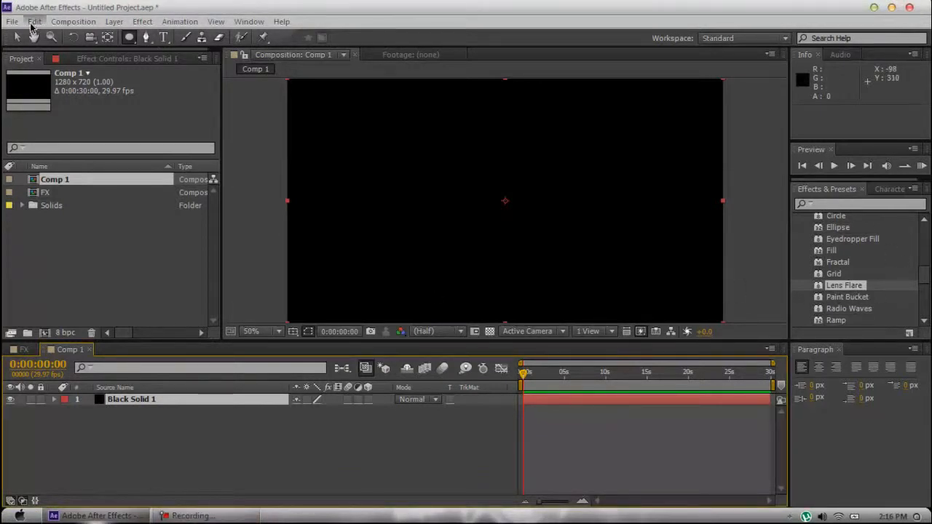
Step: Apply the Lens Flare effect from the Generate category to the black solid layer
click(141, 22)
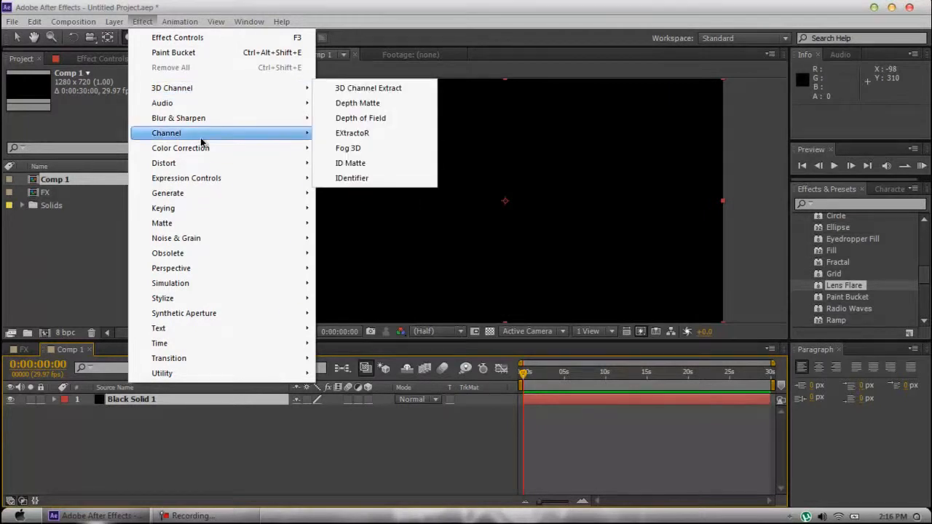
mouse_move(237, 87)
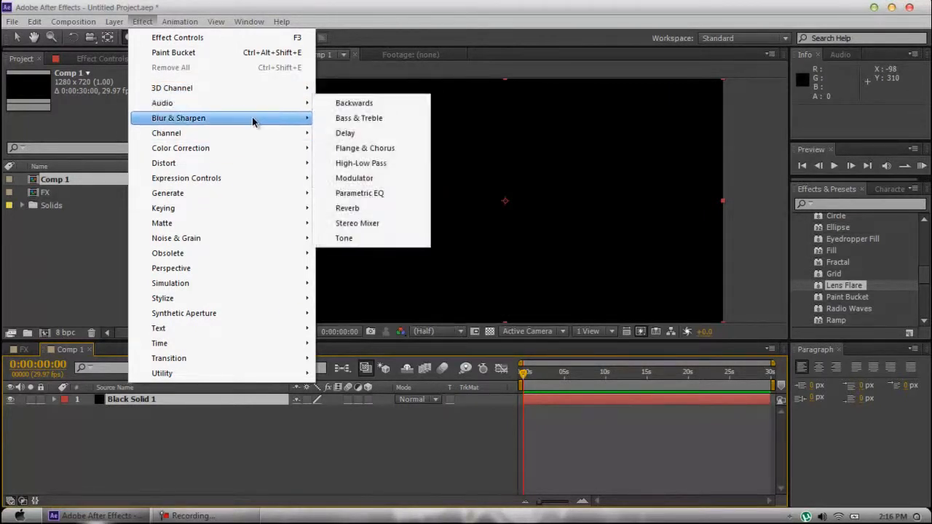
mouse_move(253, 121)
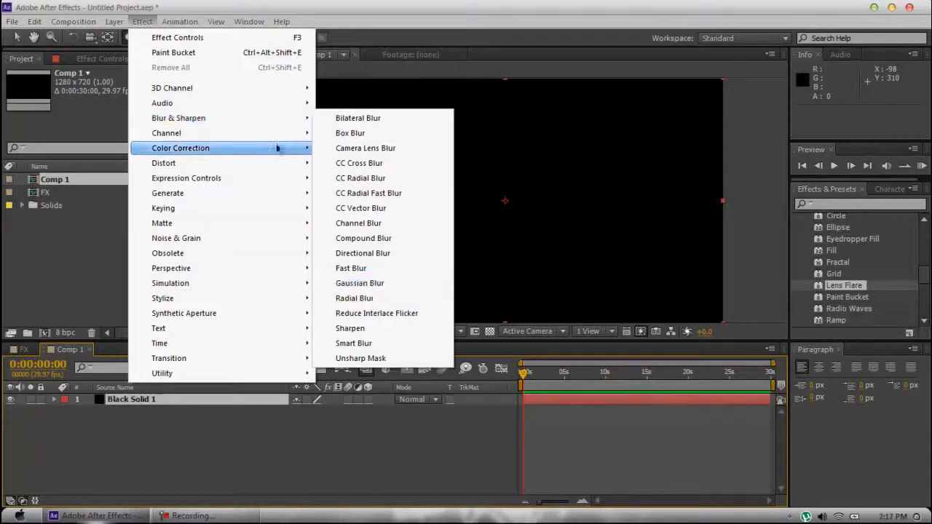
mouse_move(267, 141)
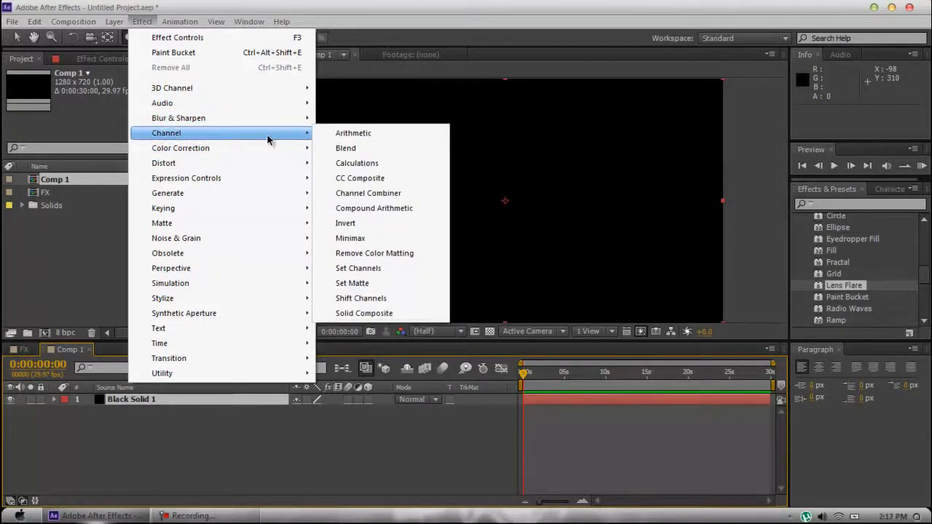
mouse_move(279, 156)
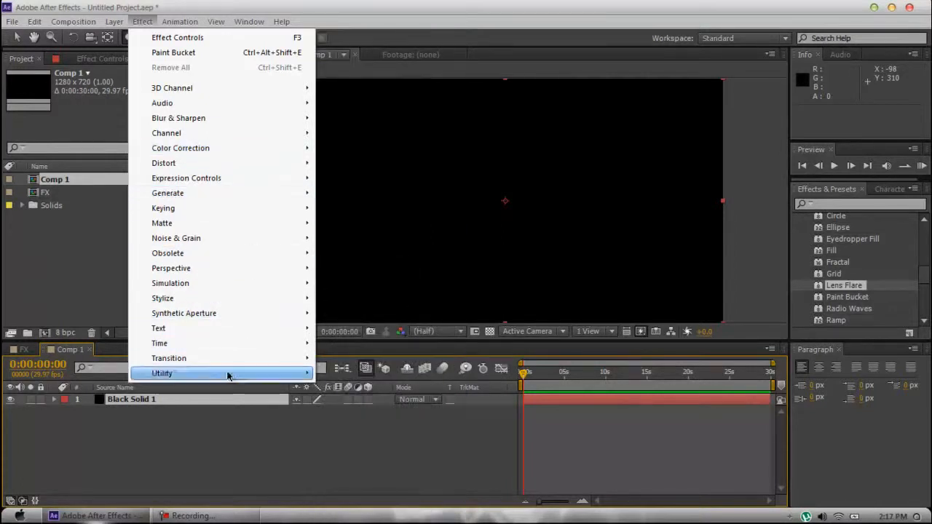
mouse_move(214, 204)
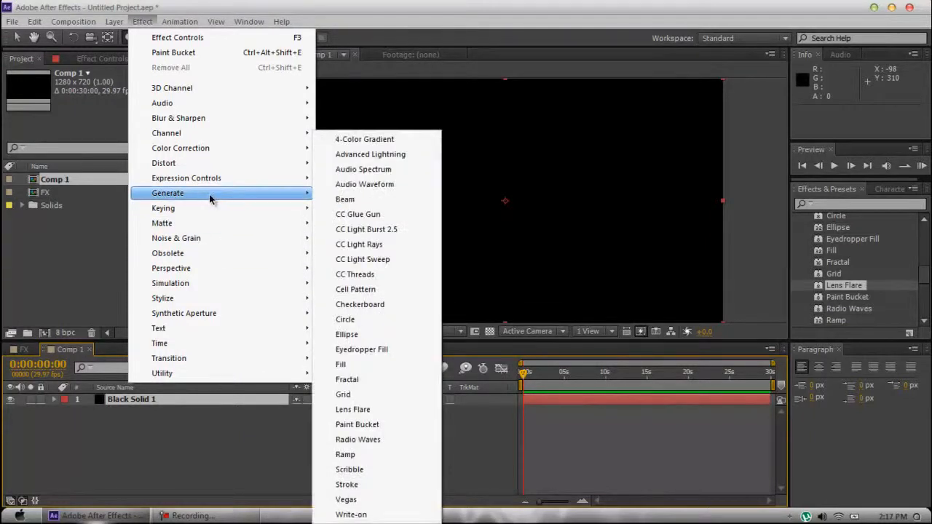
click(367, 412)
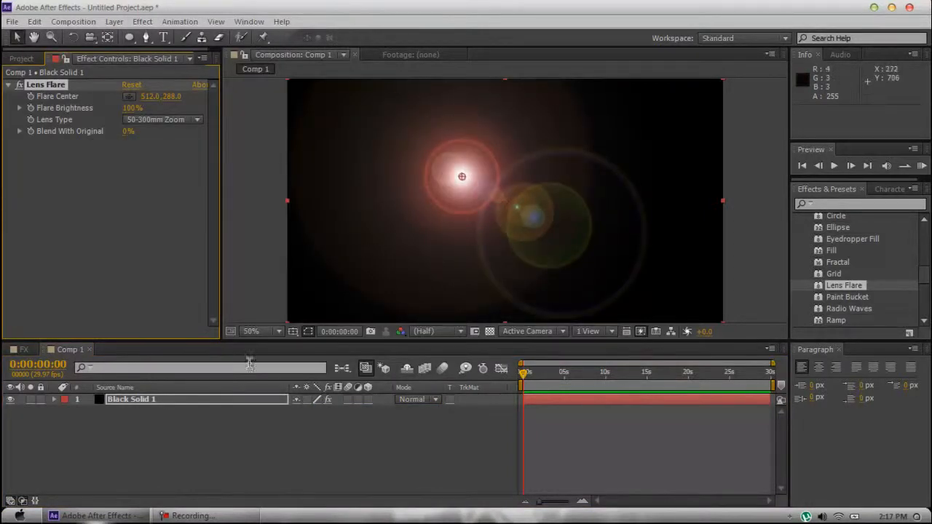
click(204, 399)
click(202, 517)
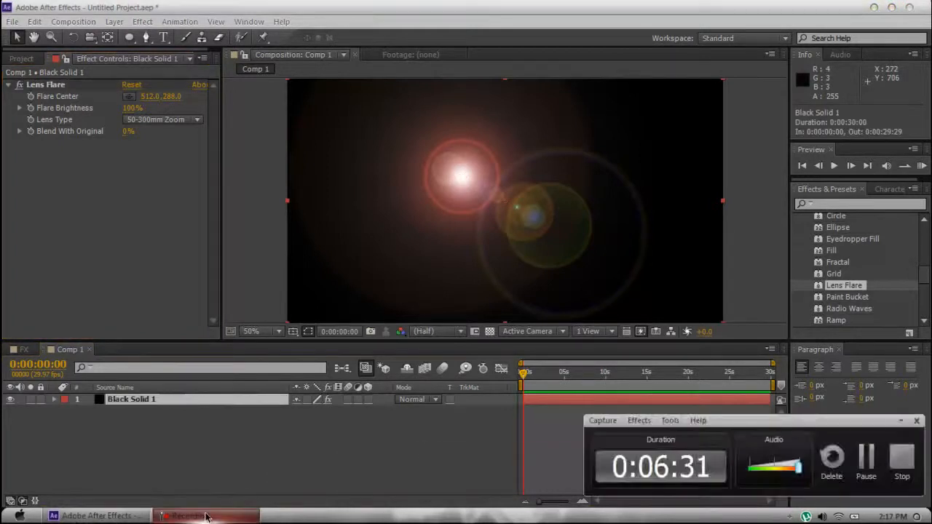
click(206, 517)
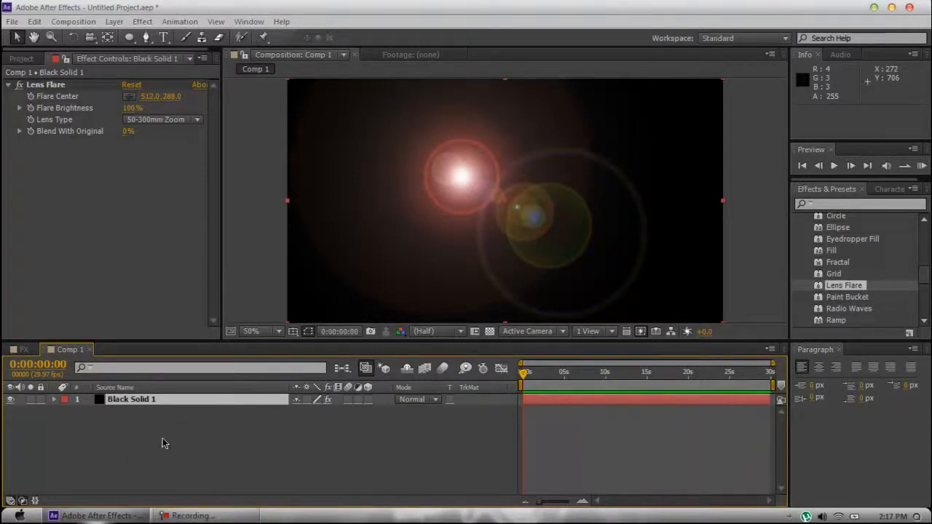
click(126, 468)
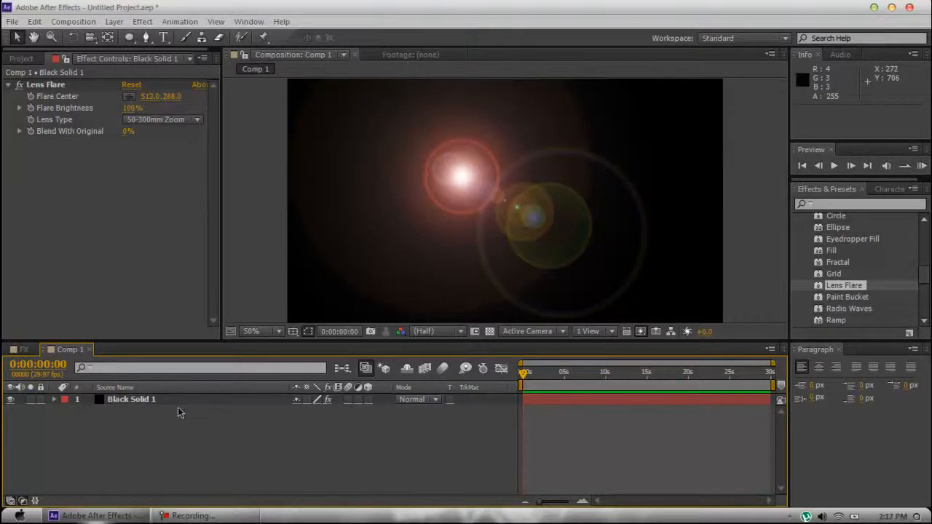
Step: Import the After Effects project 34 from the After Effect Files folder on Local Disk (D:)
click(21, 58)
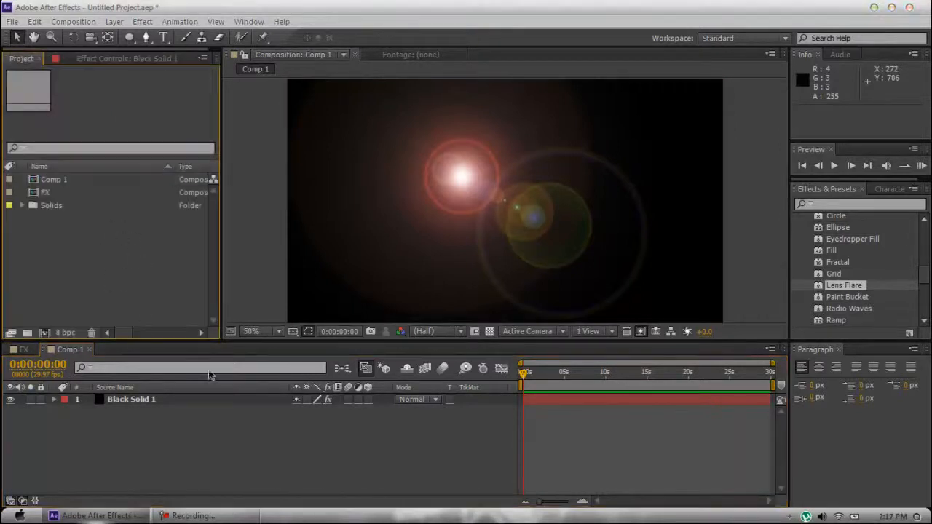
double_click(139, 324)
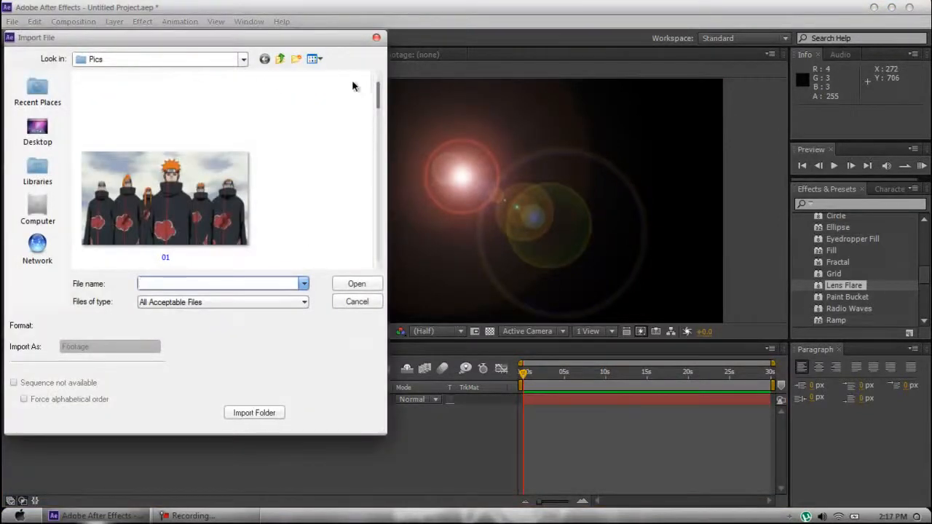
click(280, 59)
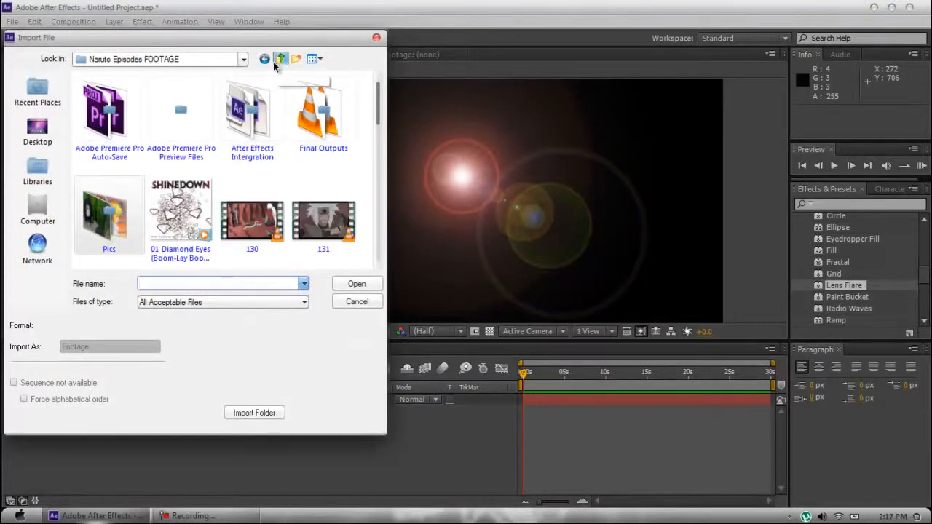
drag(377, 109, 377, 154)
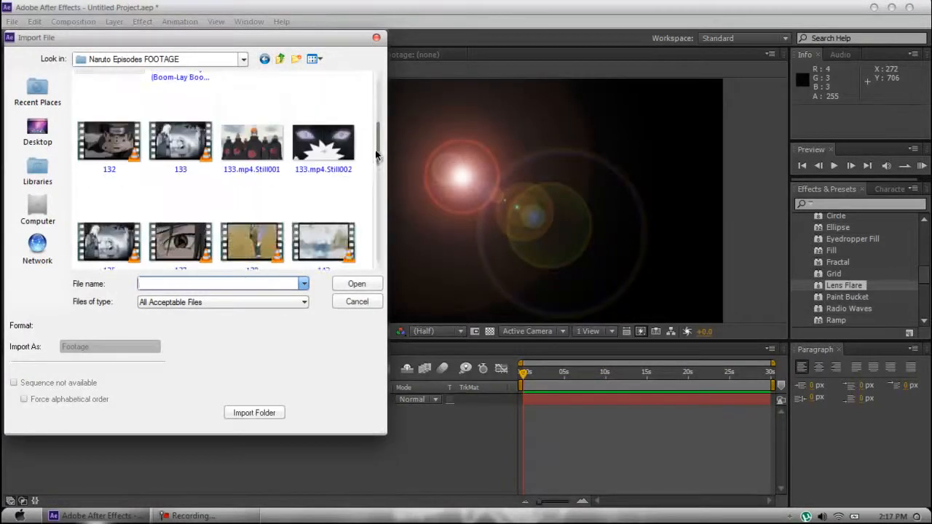
click(281, 60)
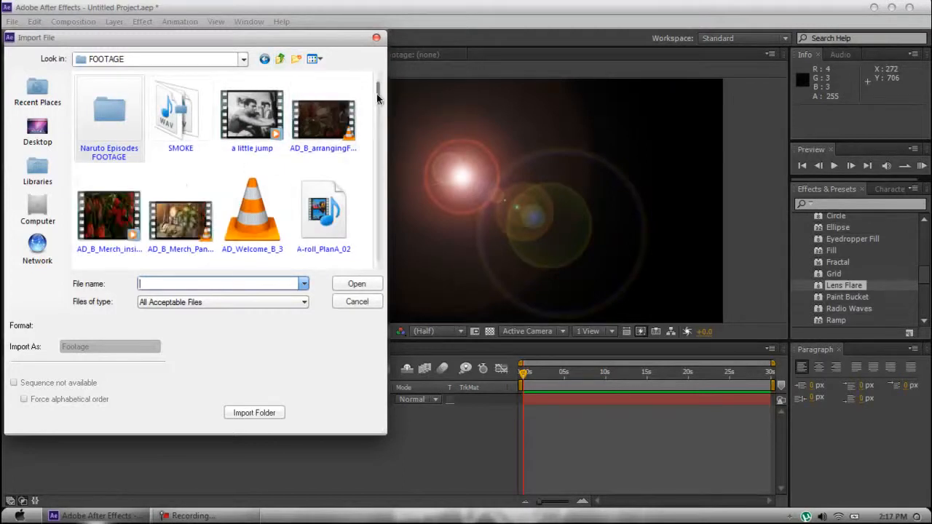
click(279, 59)
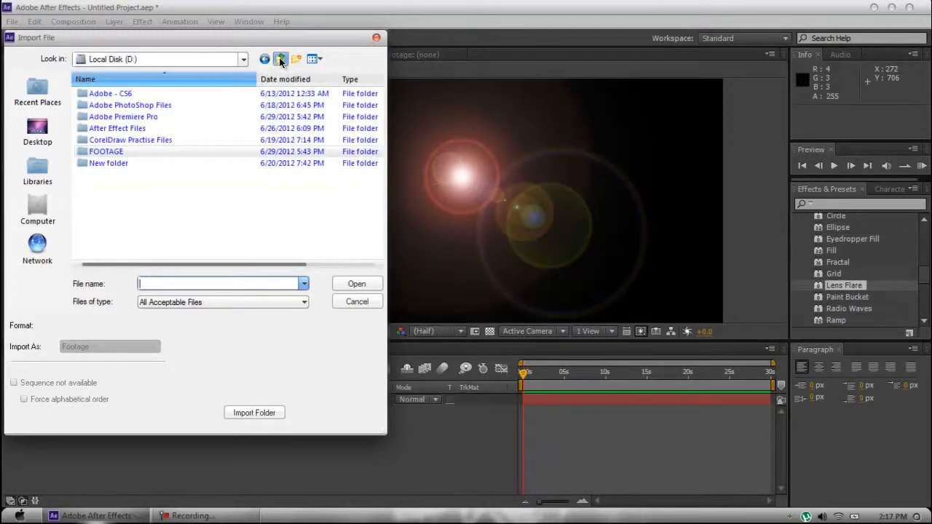
double_click(116, 128)
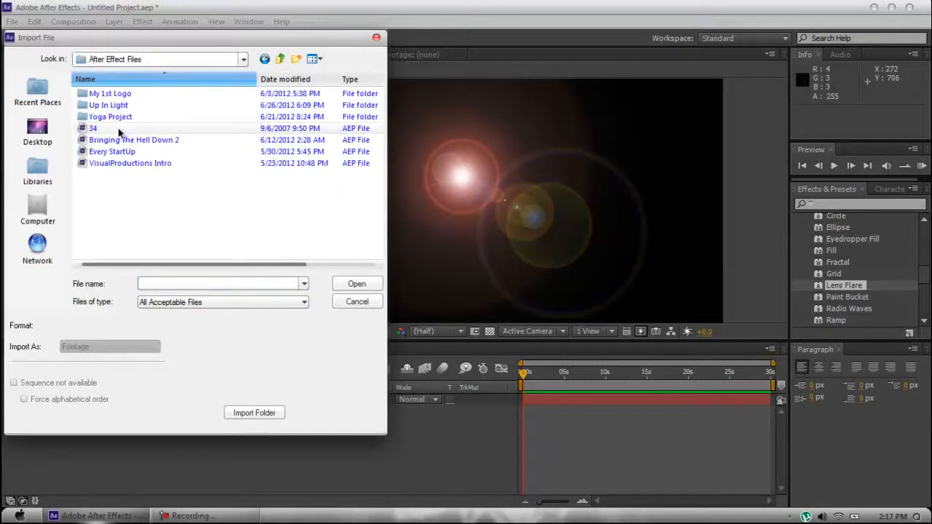
click(109, 128)
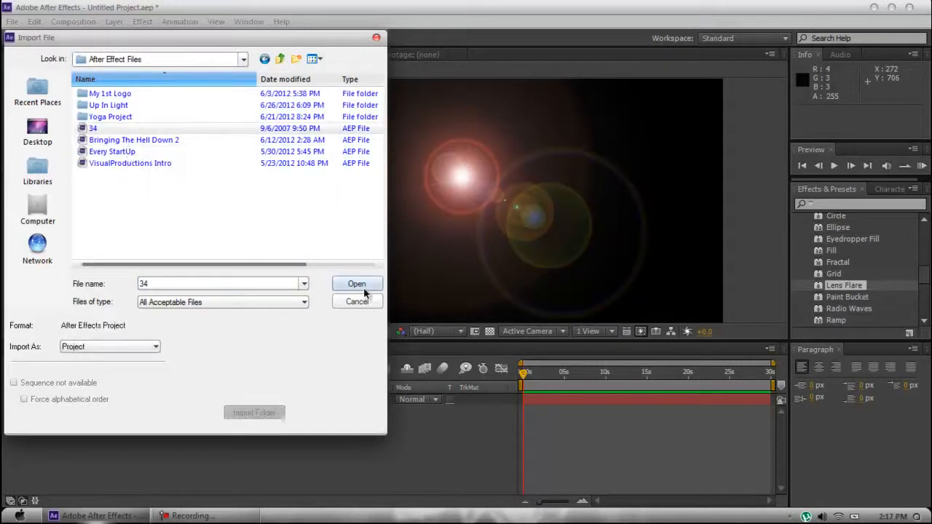
click(356, 284)
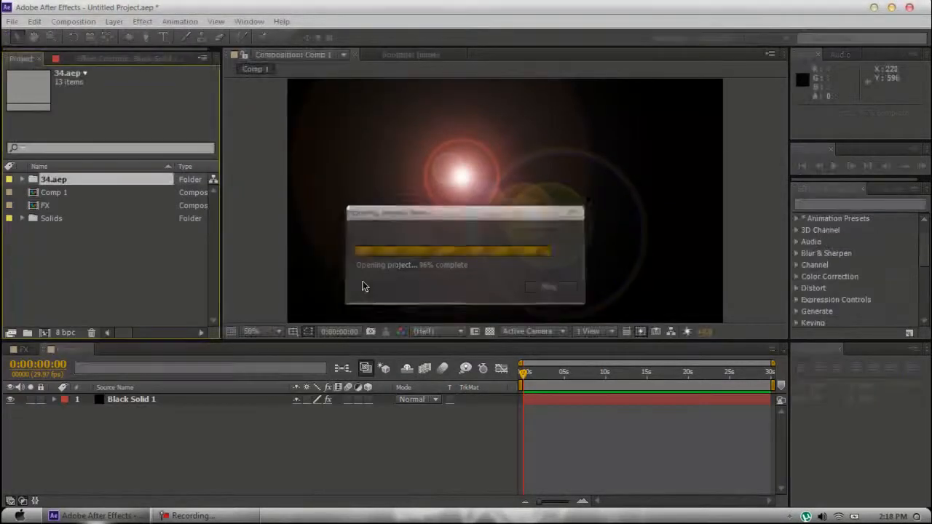
Step: Import the project Coming Soon To You MOFO!!! XD from After Effect Files inside Important Project Files on drive G:
double_click(70, 253)
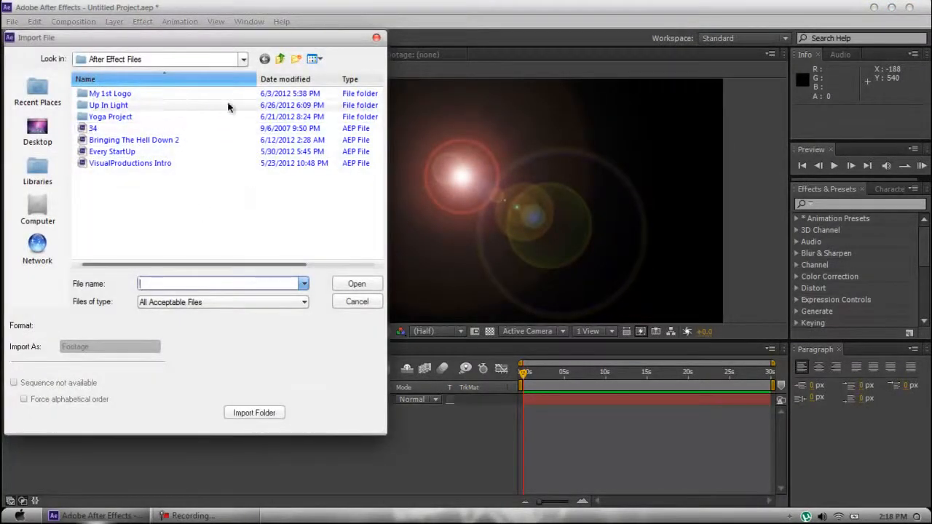
click(54, 203)
double_click(262, 140)
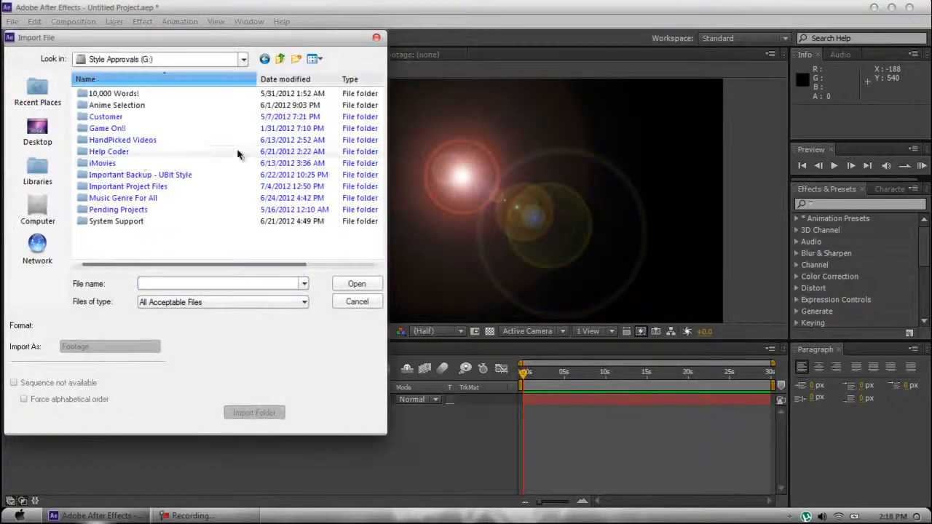
double_click(118, 210)
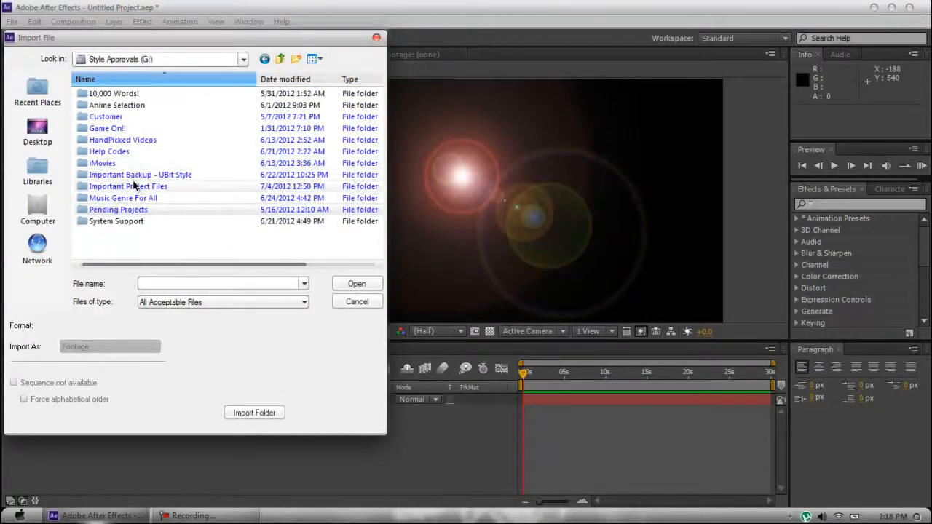
double_click(132, 187)
double_click(117, 95)
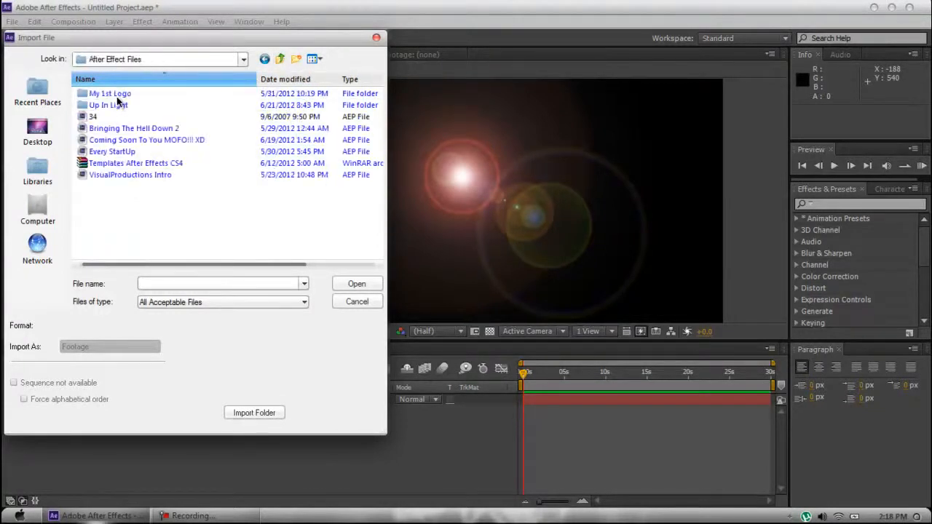
click(131, 140)
click(356, 283)
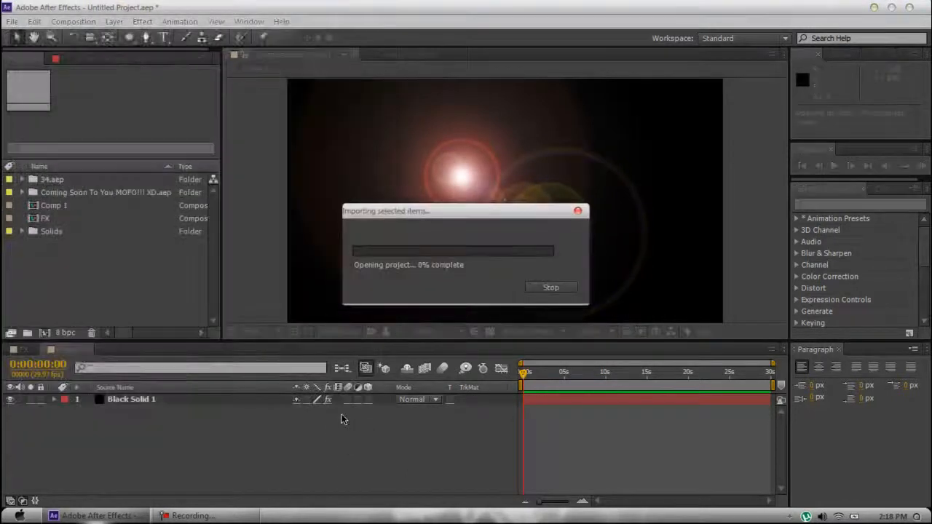
Step: Open Comp 1 from the imported Coming Soon project at 100% magnification and make the timeline area taller
click(22, 192)
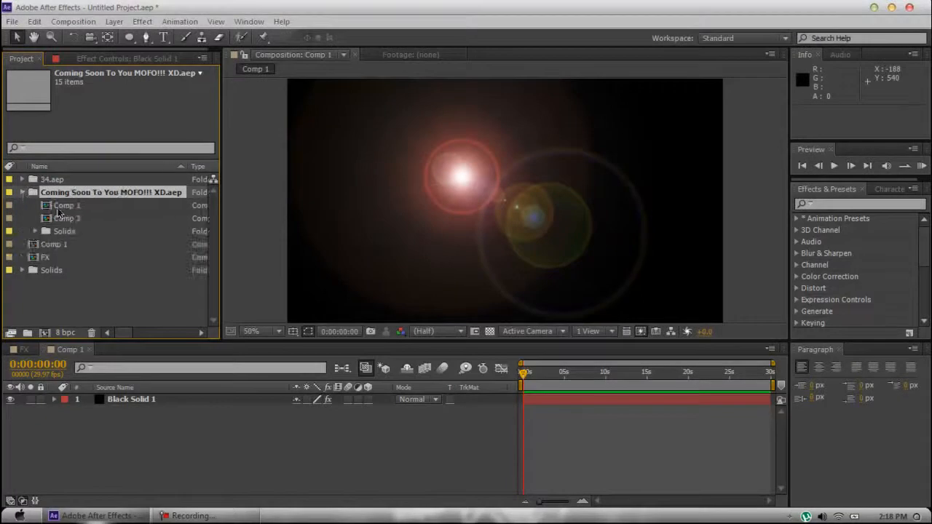
double_click(68, 206)
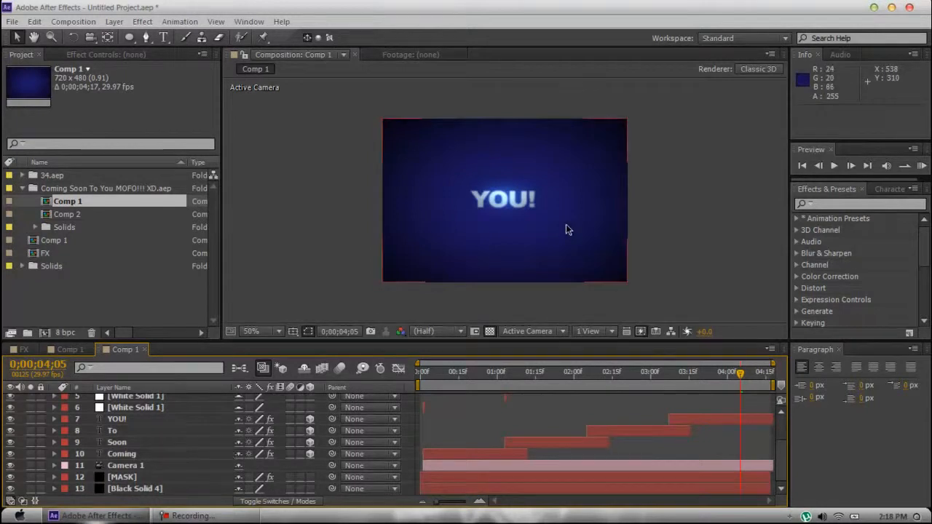
scroll(565, 224, up, 1)
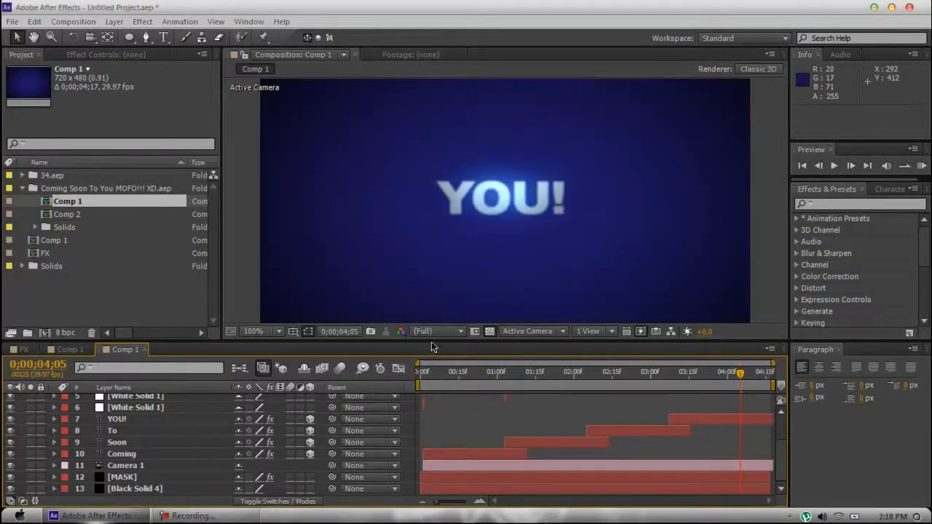
drag(430, 341, 431, 324)
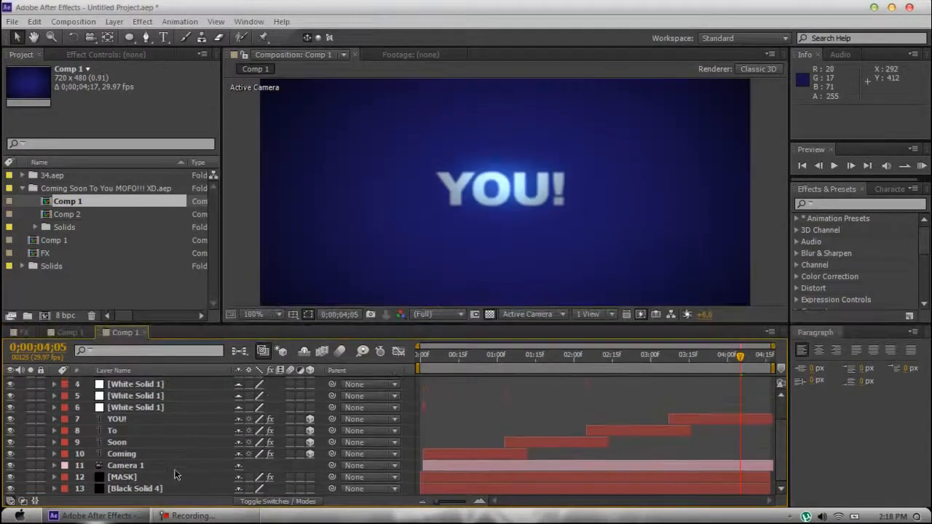
click(137, 422)
click(109, 516)
mouse_move(186, 518)
click(111, 517)
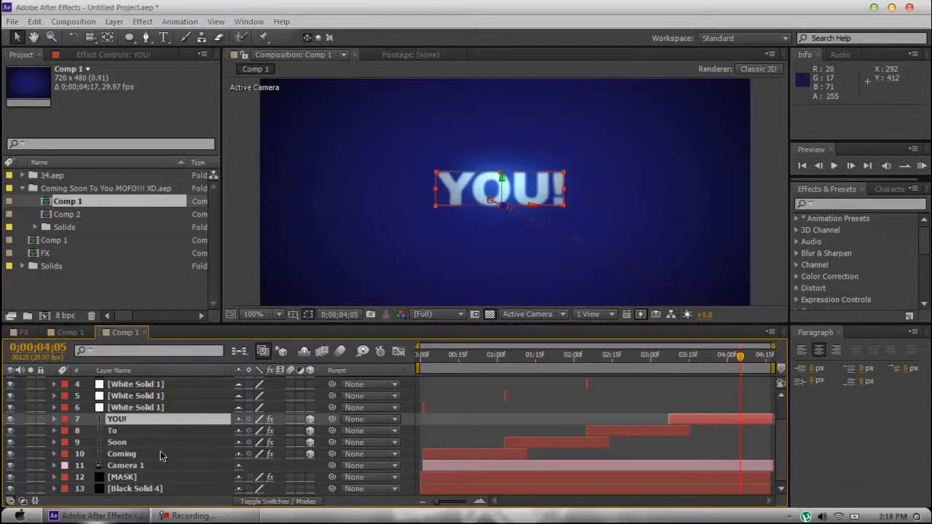
click(160, 455)
click(140, 22)
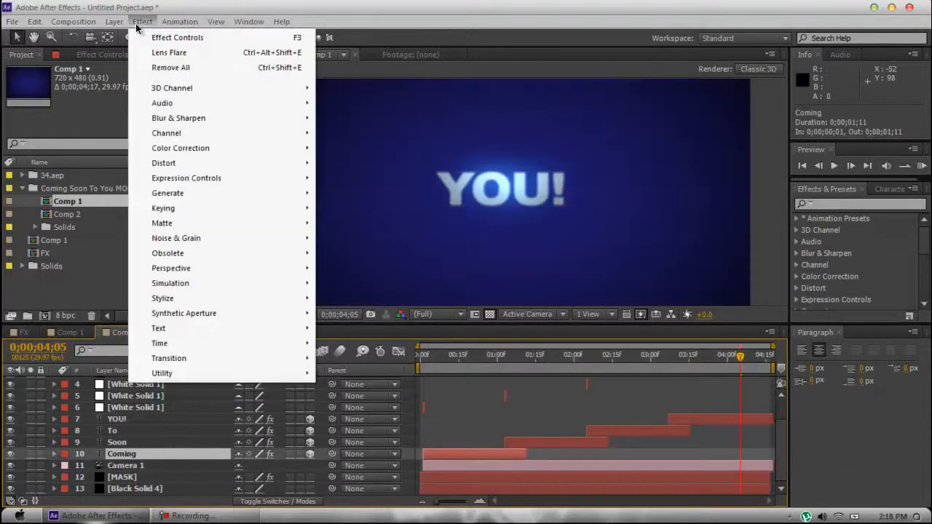
click(546, 3)
click(553, 83)
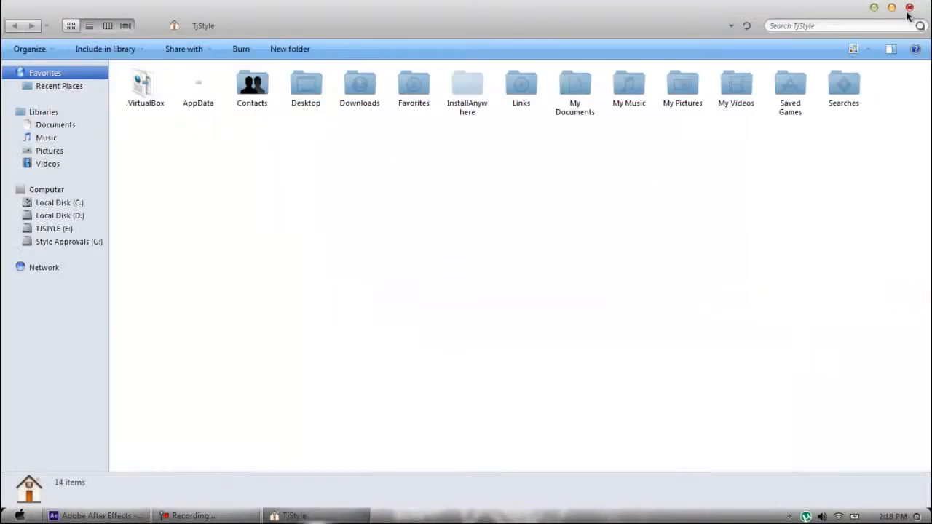
click(908, 8)
click(187, 515)
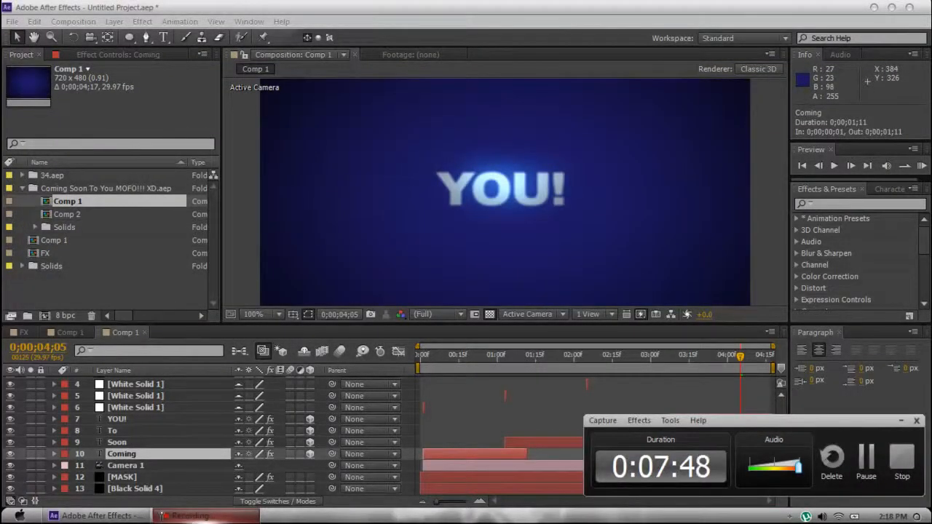
click(205, 516)
Step: Return to the lens flare composition and view its Effect Controls and the effect categories from Generate onward
click(76, 333)
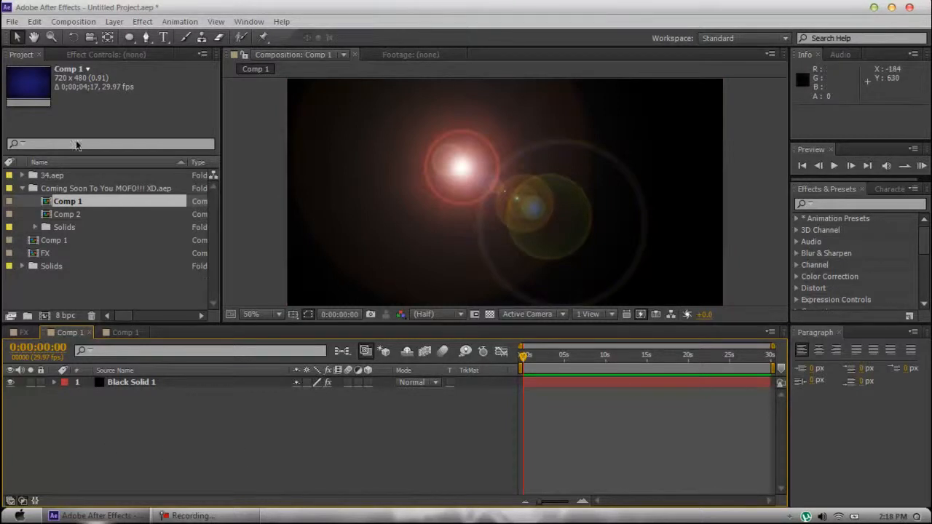
click(102, 54)
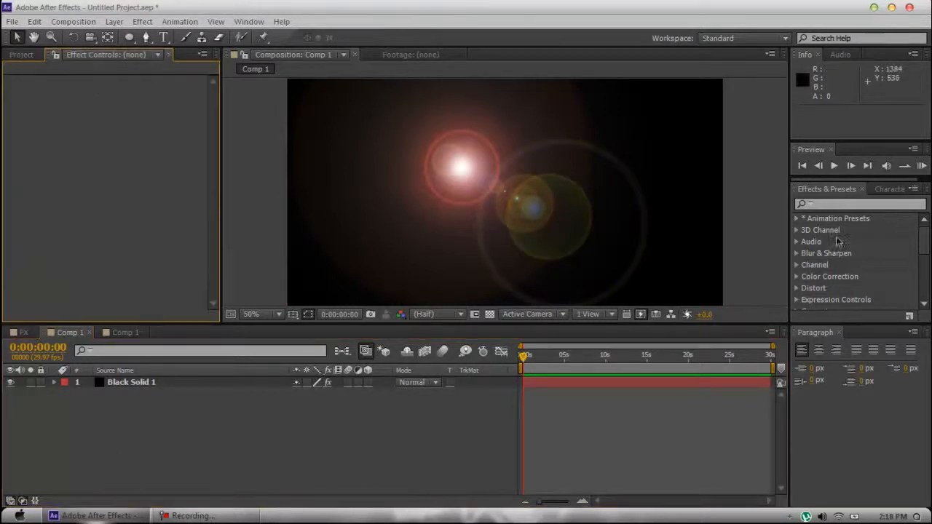
scroll(828, 281, down, 3)
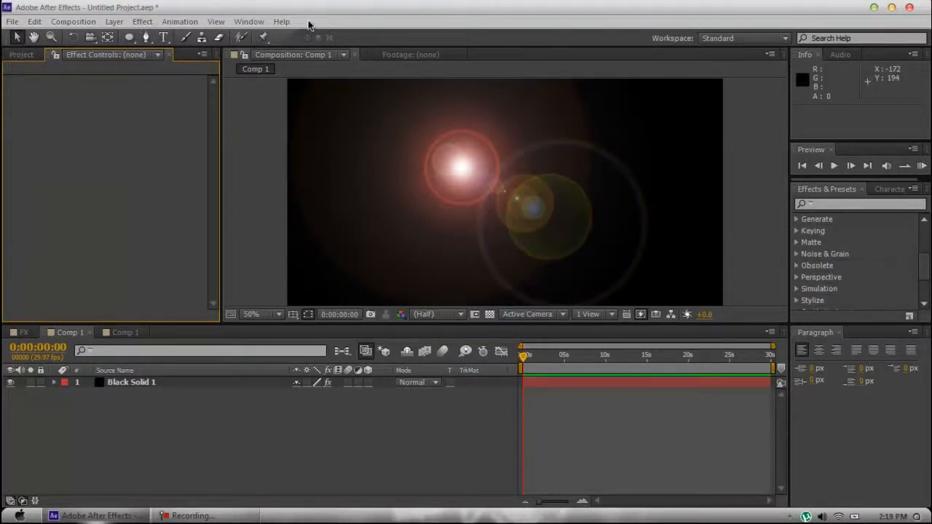
Step: Look over the effect categories and the Lens Flare settings on Black Solid 1
click(140, 22)
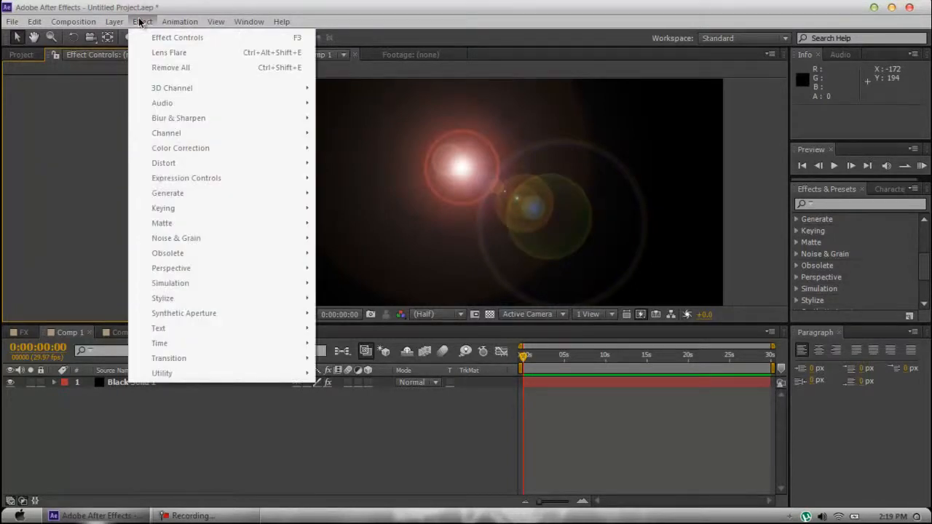
click(141, 22)
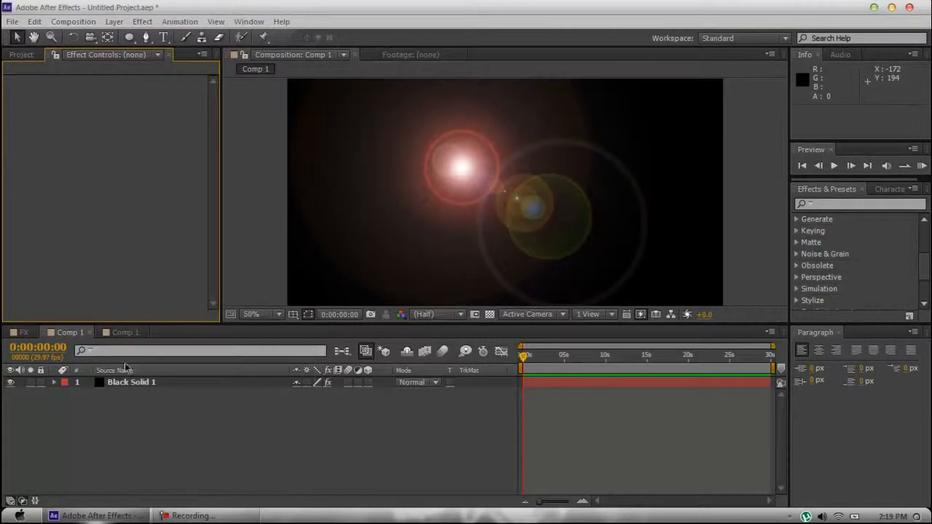
click(148, 381)
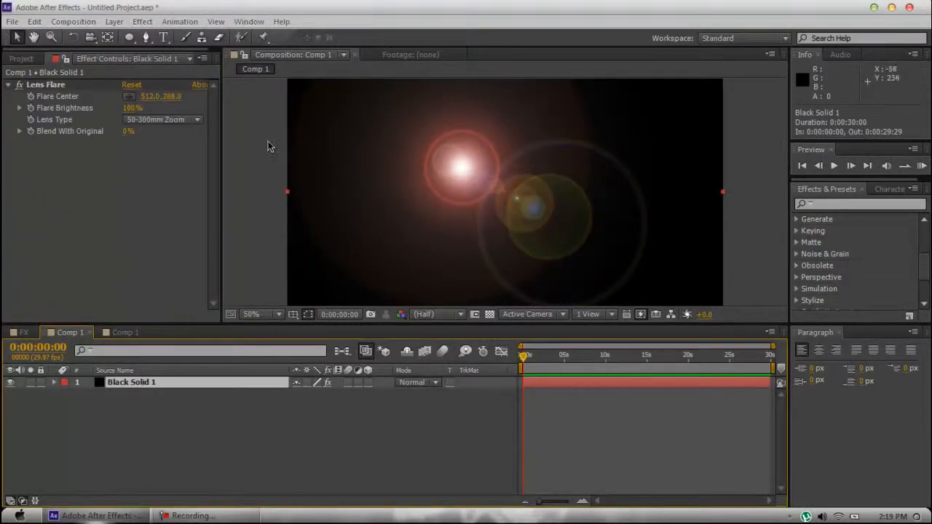
Step: Look over the layer stack of the imported Coming Soon composition, including a White Solid 1 layer, and return to the lens flare composition
click(135, 332)
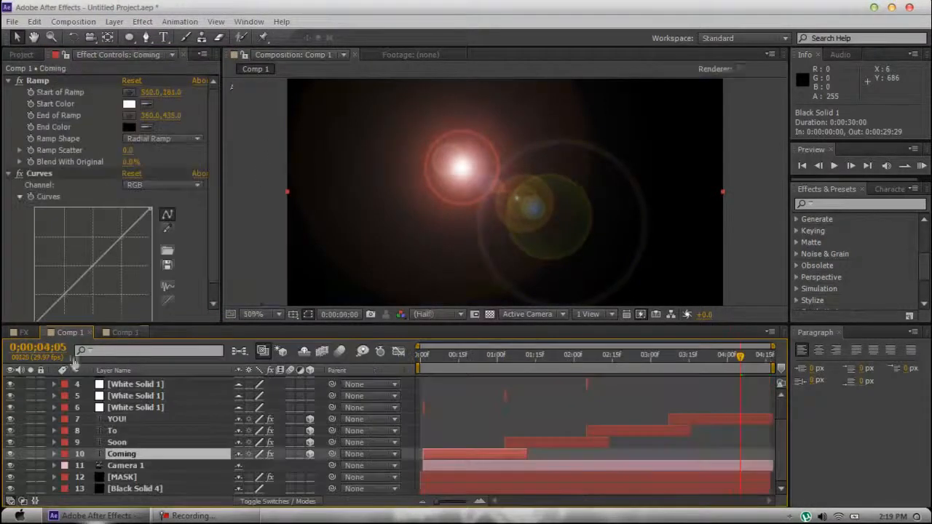
scroll(190, 313, down, 1)
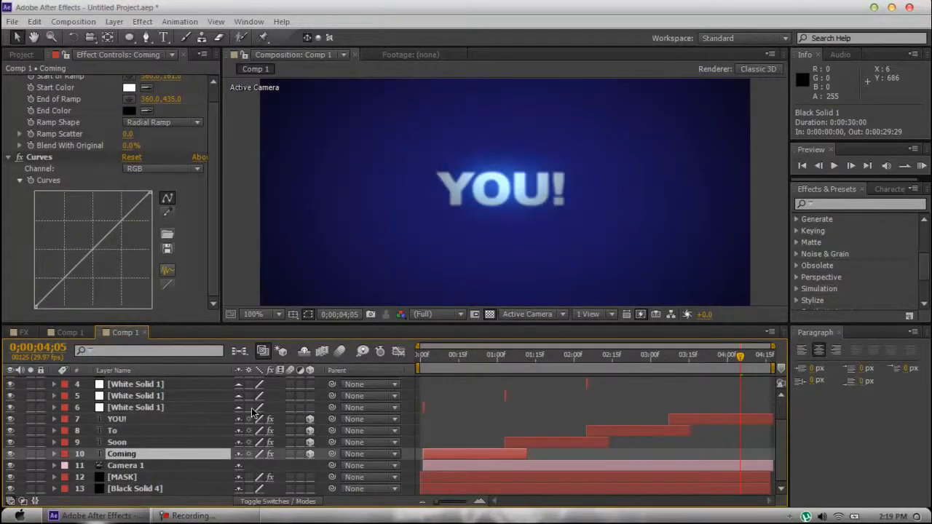
scroll(251, 412, up, 2)
click(168, 445)
click(206, 517)
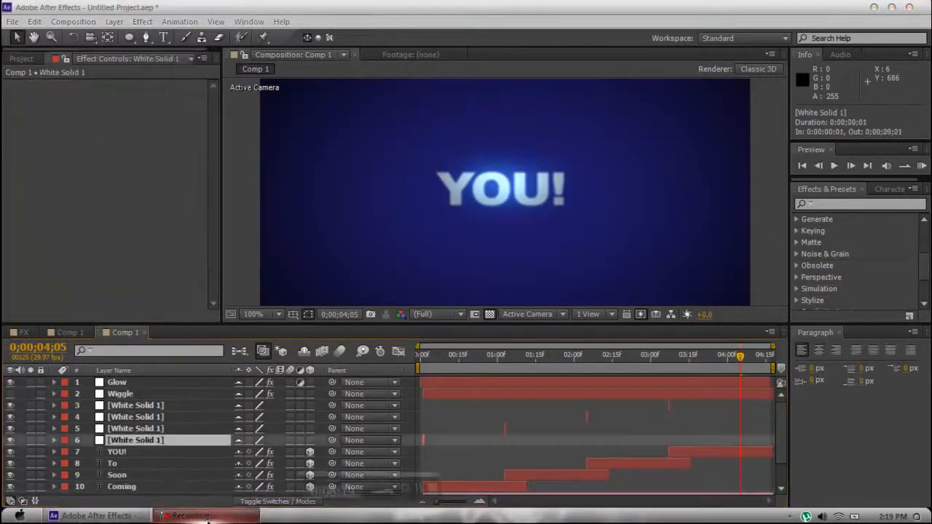
click(206, 517)
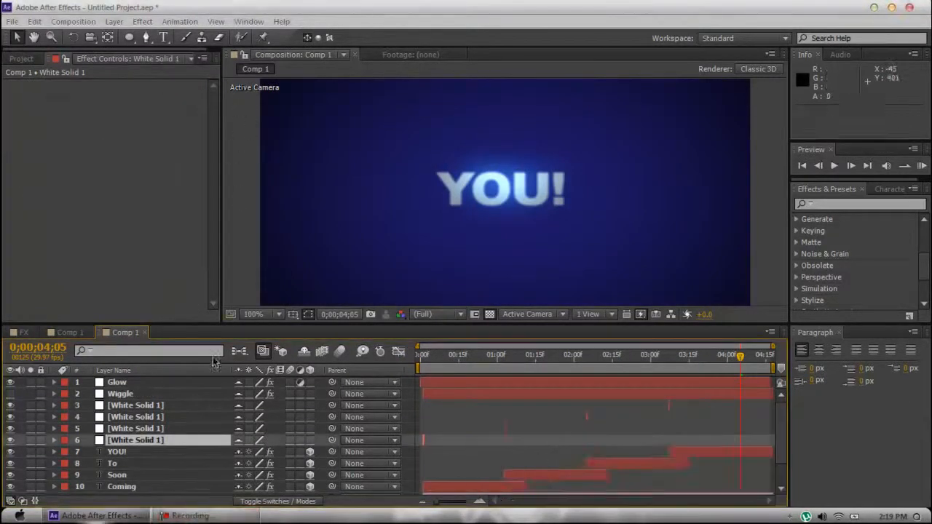
click(70, 334)
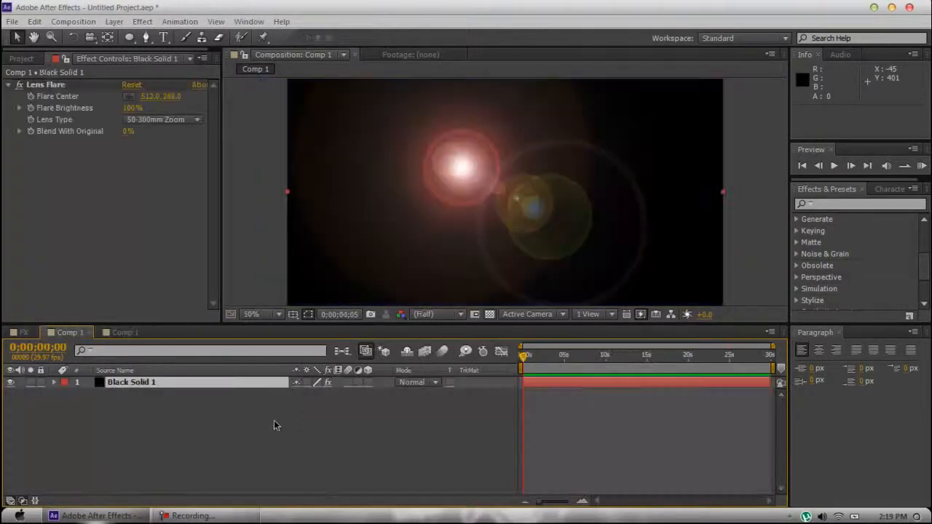
click(832, 204)
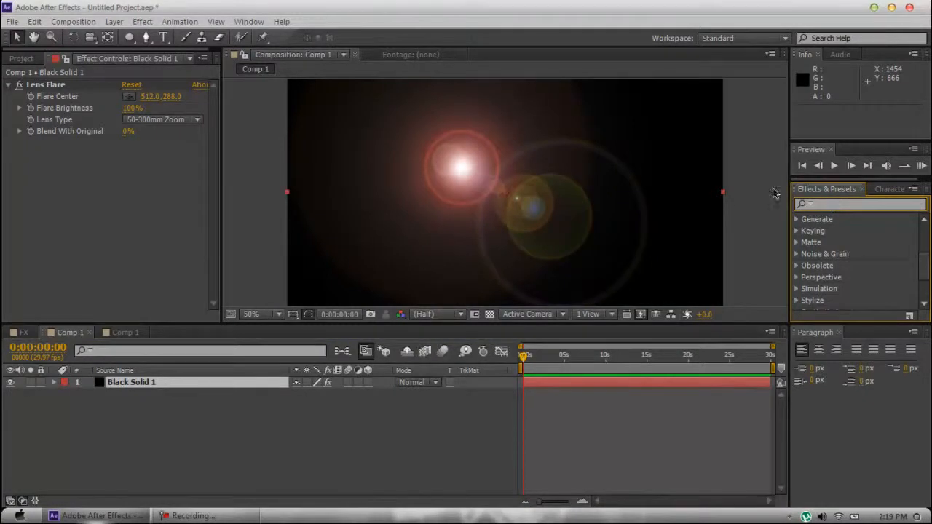
click(171, 416)
Step: Add a black 1280 × 720 px solid above MASK in the FX composition and enlarge the preview area
click(27, 334)
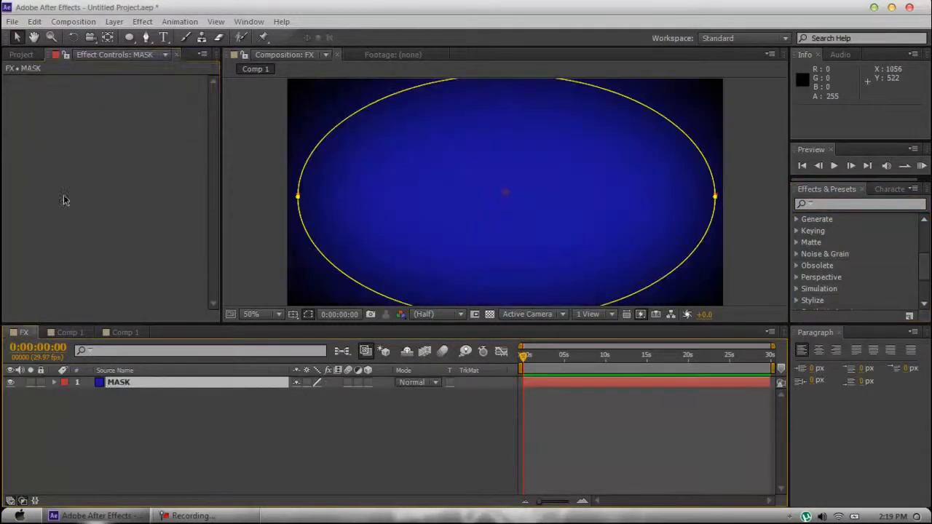
click(23, 55)
click(75, 294)
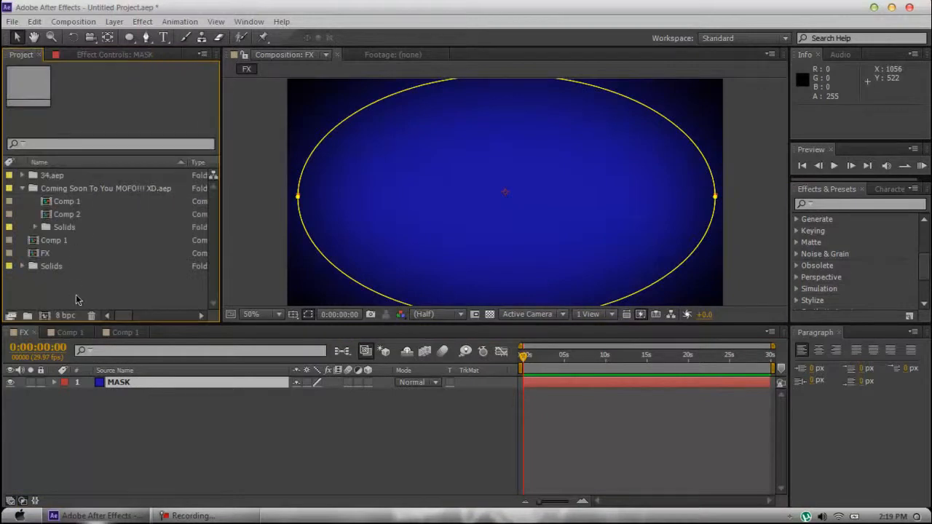
right_click(125, 422)
mouse_move(302, 284)
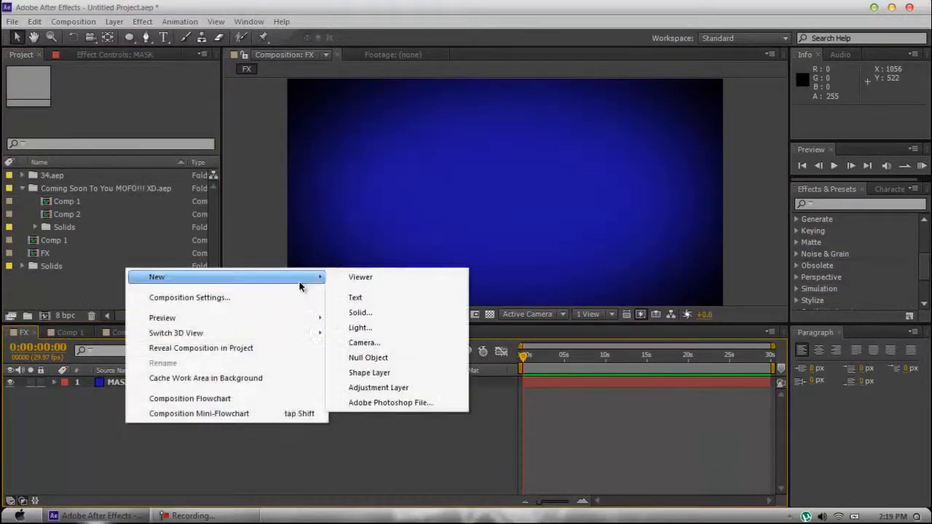
click(377, 314)
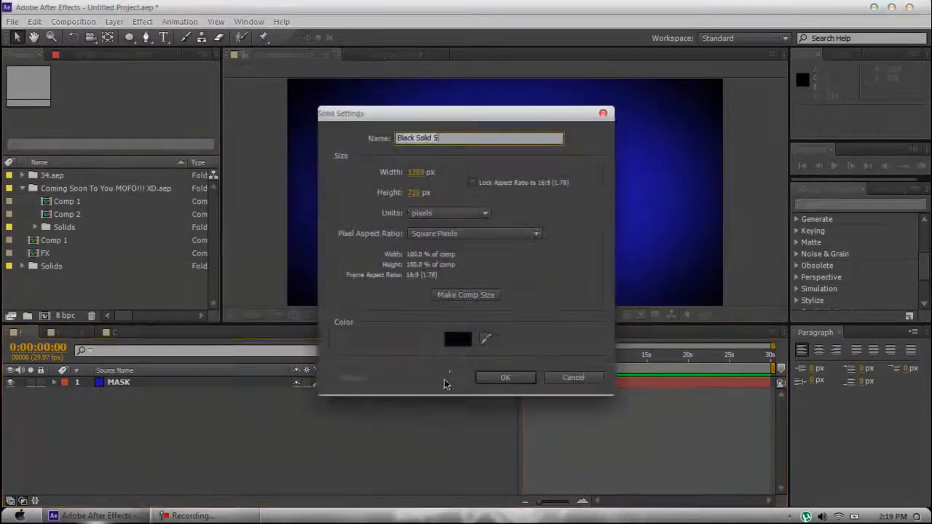
click(516, 378)
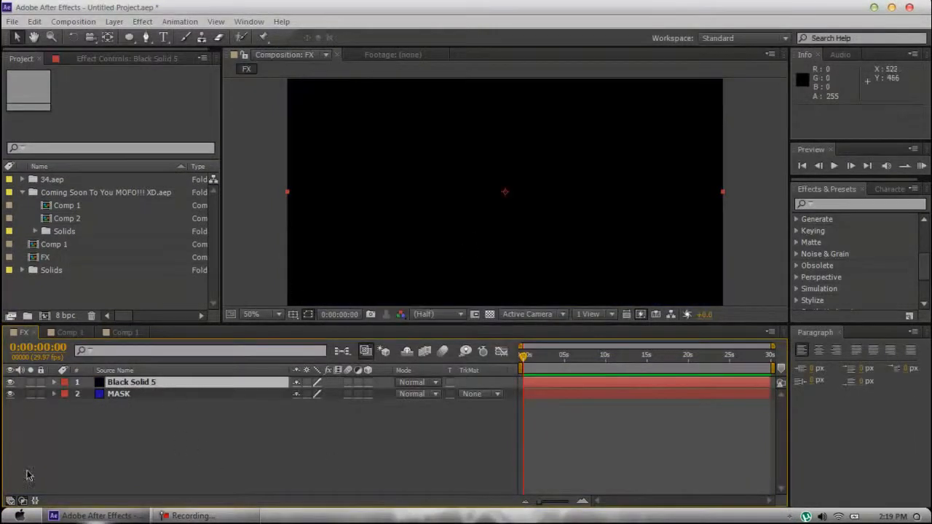
drag(422, 331, 422, 352)
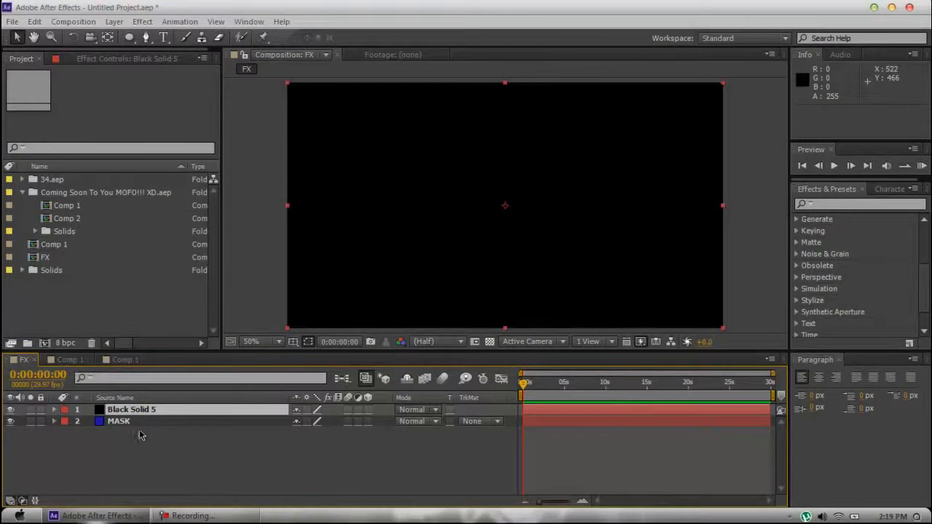
Step: Find the Fractal Noise effect by searching for "Frac" and apply it to Black Solid 5
click(872, 207)
text(Frac)
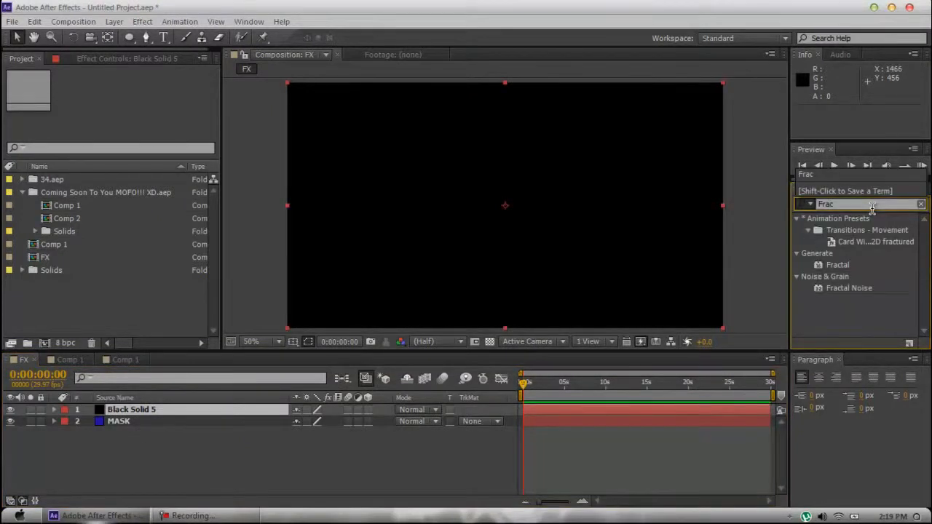
click(858, 290)
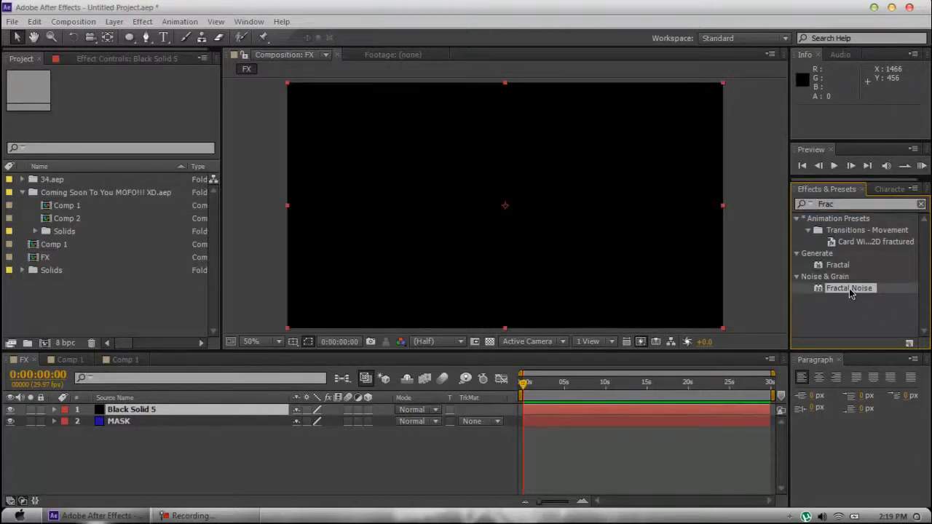
drag(848, 290, 203, 414)
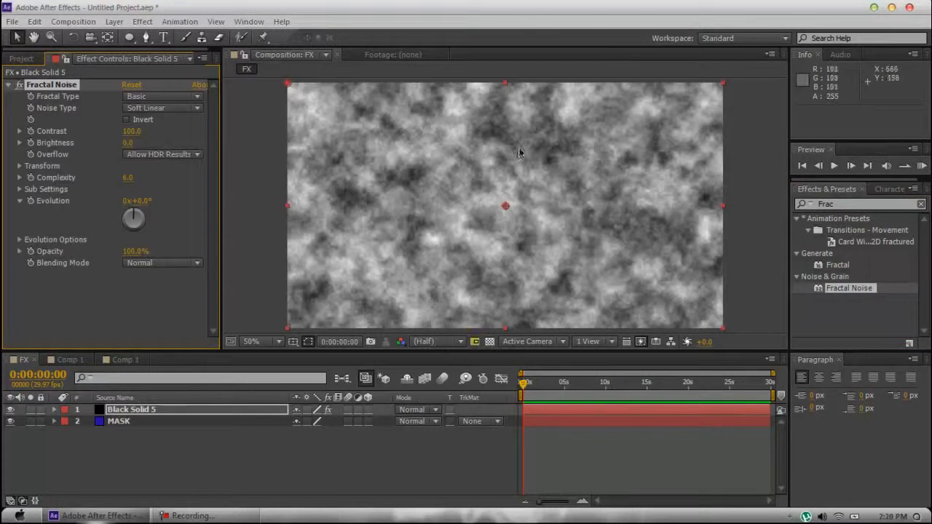
click(738, 162)
click(644, 179)
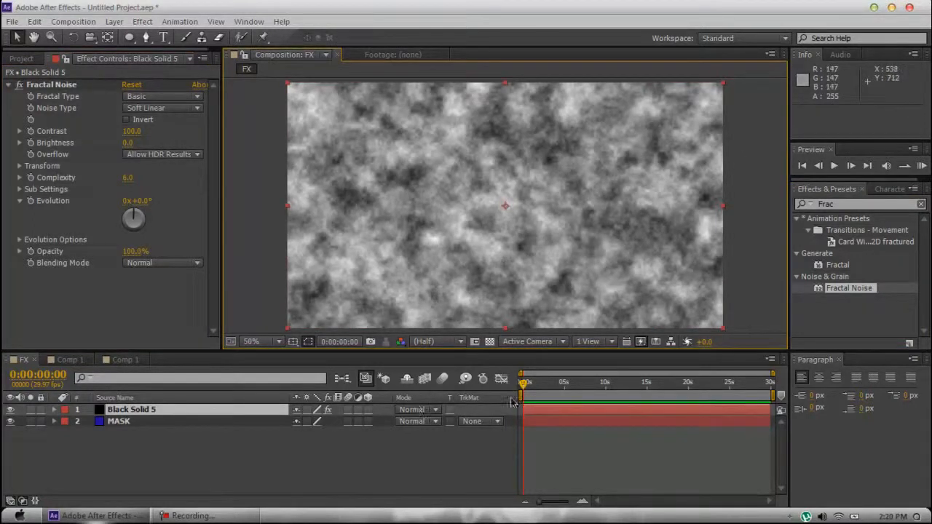
click(218, 516)
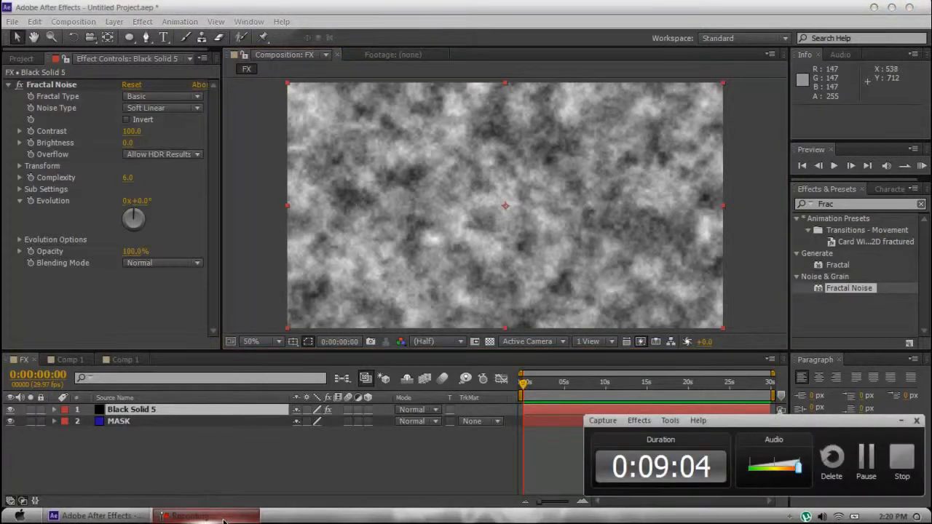
click(223, 519)
click(224, 518)
click(223, 518)
click(259, 486)
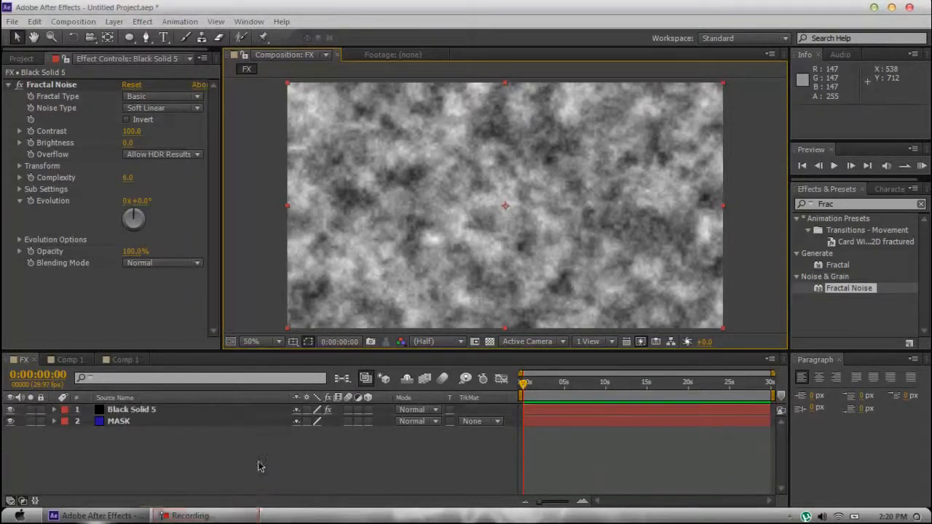
Step: Select Black Solid 5 and collapse its Fractal Noise settings
click(122, 411)
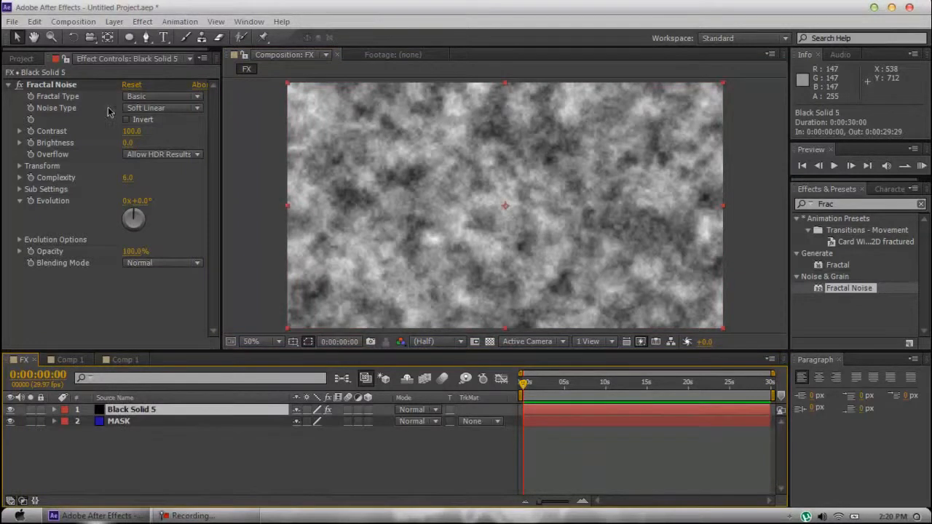
click(10, 86)
click(58, 87)
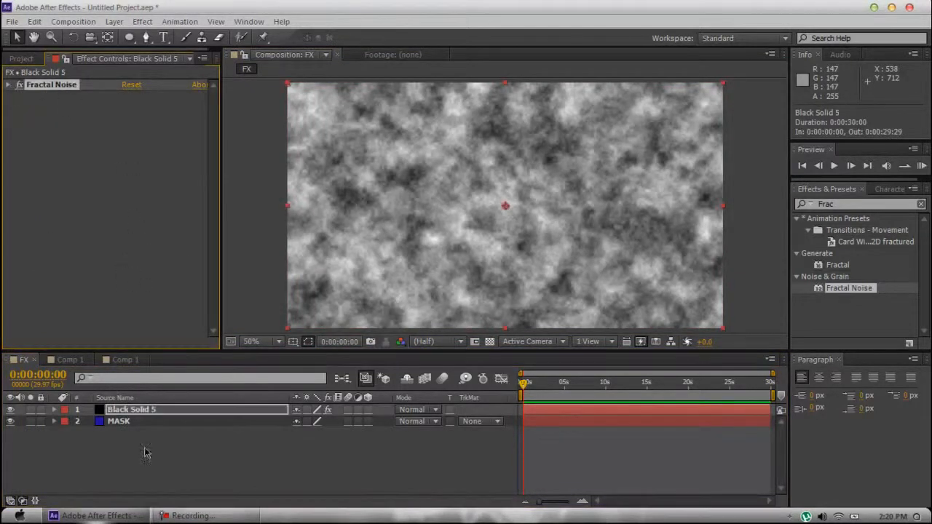
click(206, 517)
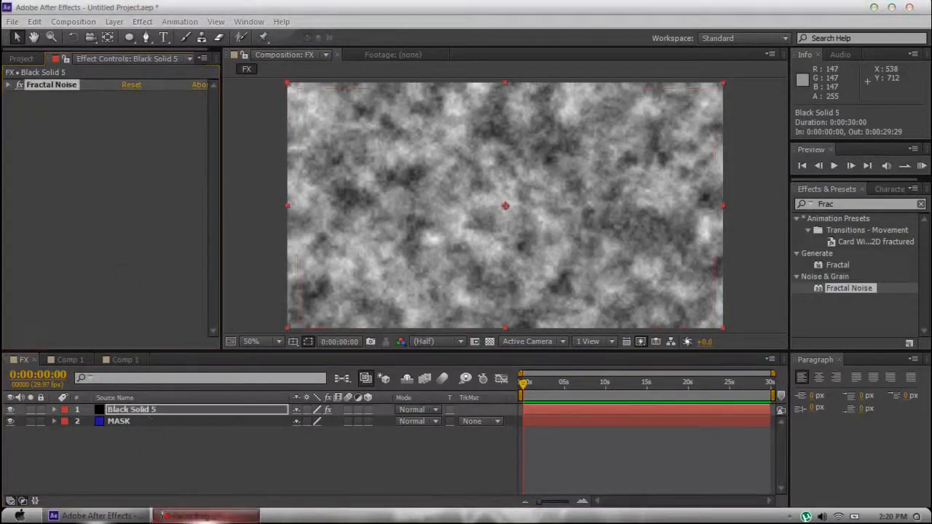
click(208, 517)
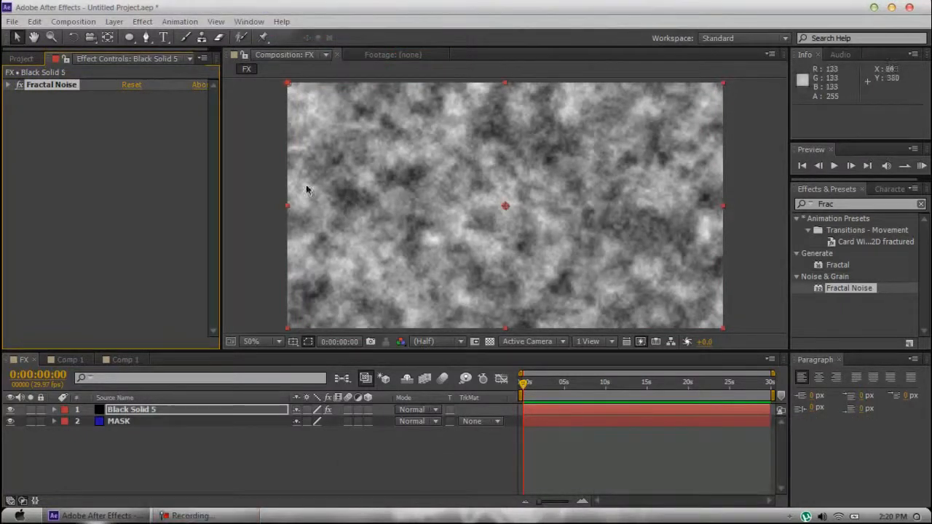
click(181, 167)
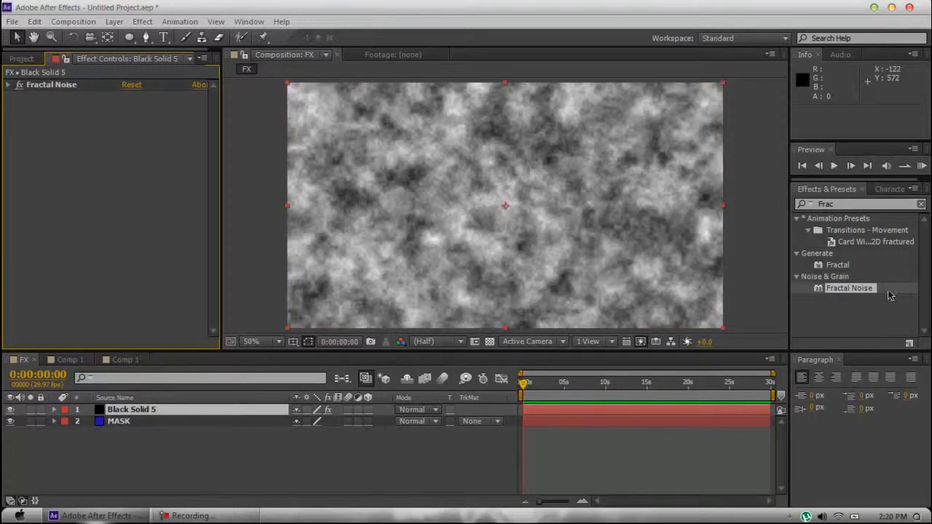
Step: Search the effects for "colorama" and select the Colorama effect
click(843, 199)
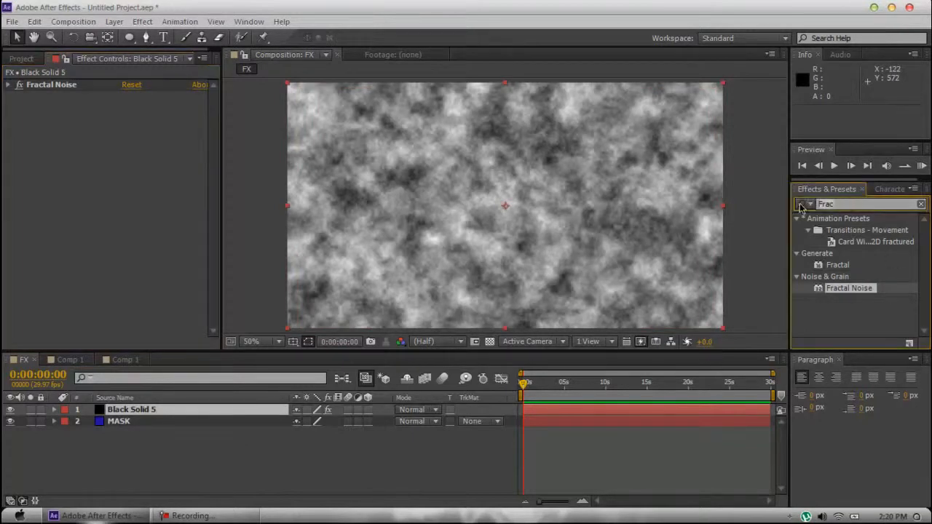
click(800, 207)
text(Colo)
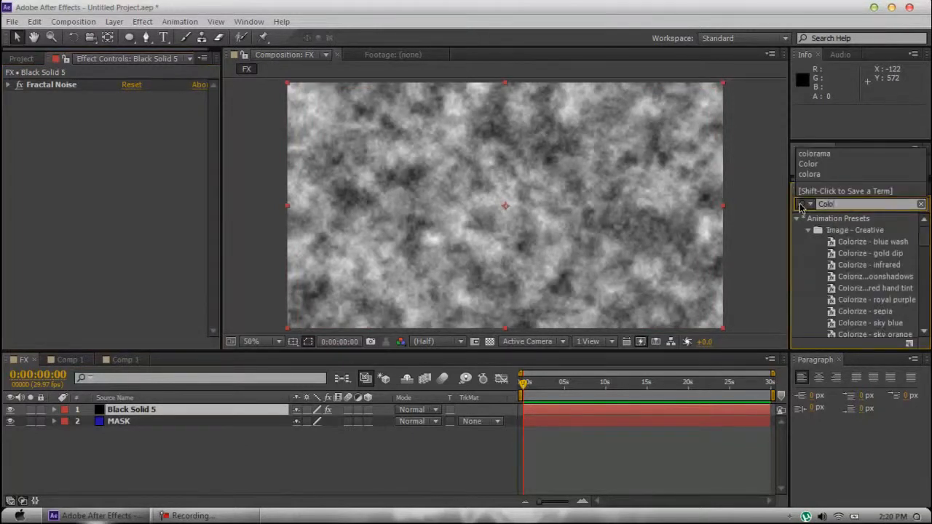
click(837, 155)
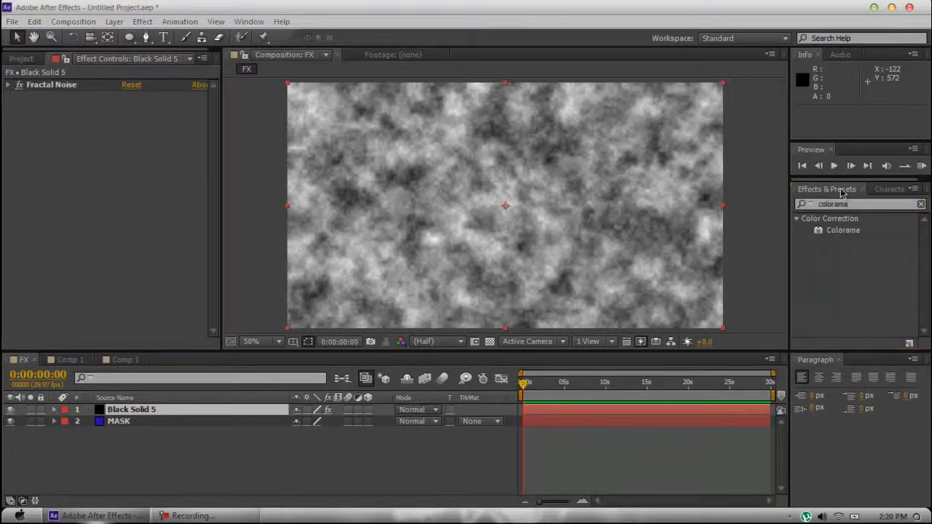
mouse_move(842, 231)
mouse_down()
mouse_move(295, 411)
mouse_move(848, 228)
mouse_up()
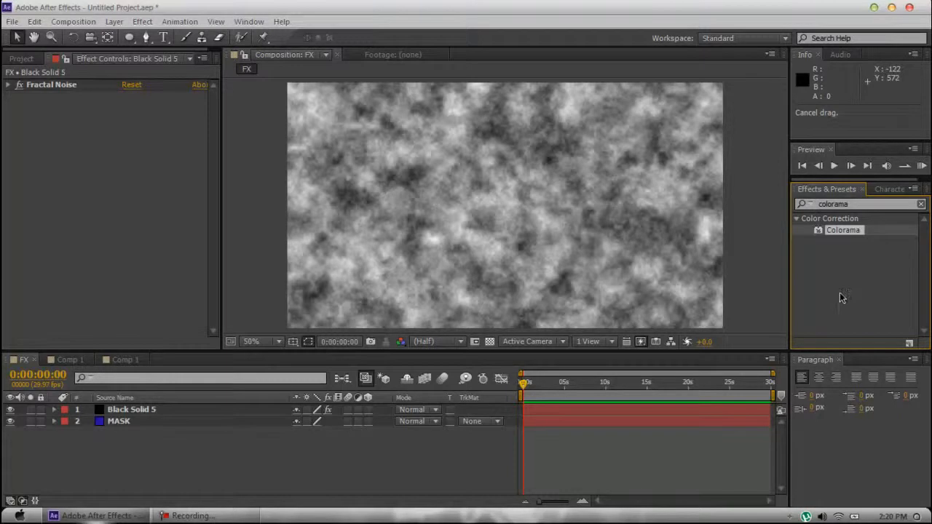
Step: Close the Info and Audio panels to give the effects list more room
click(853, 59)
drag(847, 61, 821, 63)
click(817, 57)
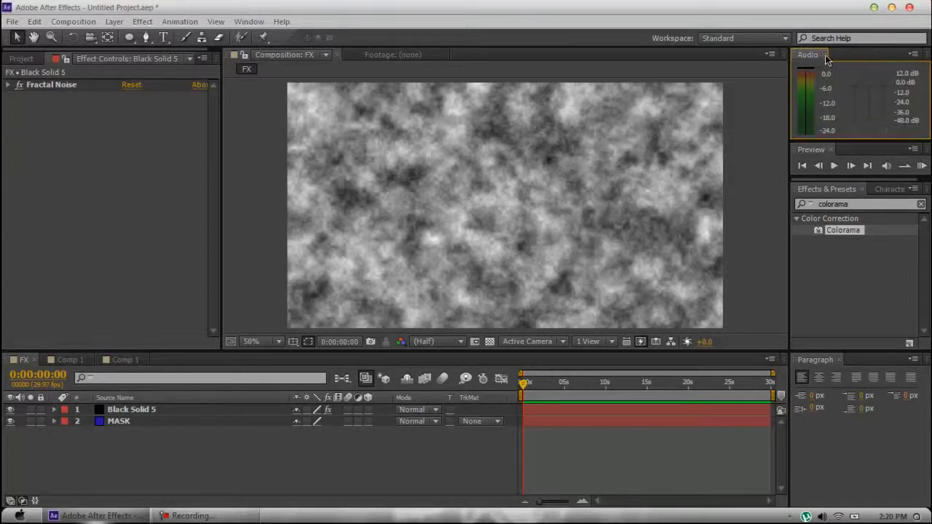
click(826, 56)
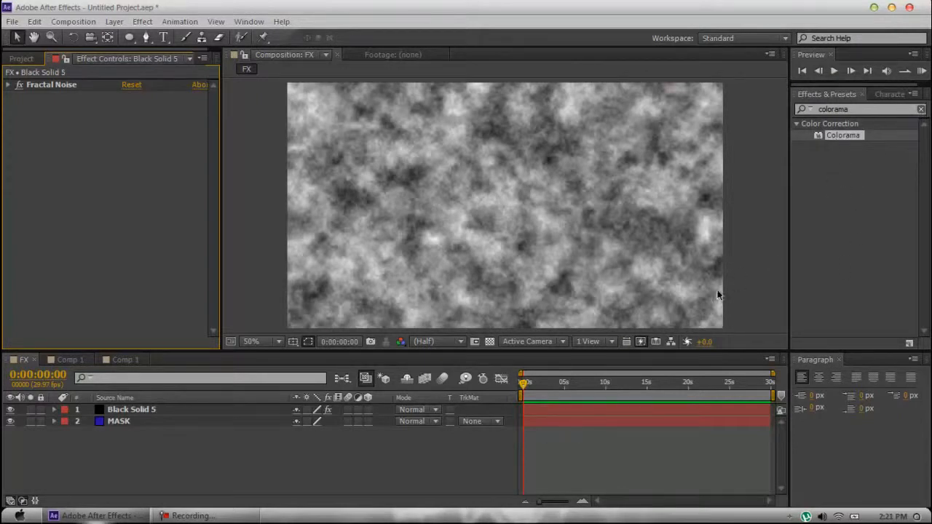
click(757, 38)
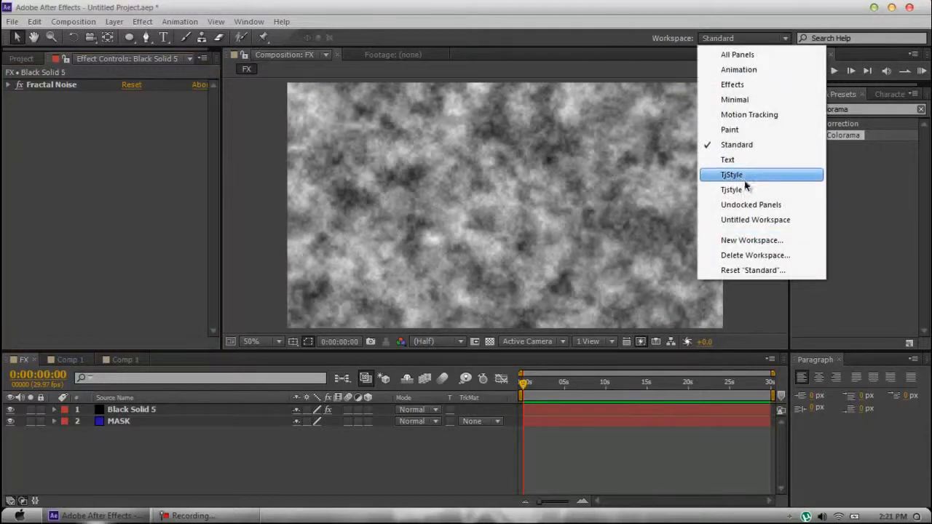
click(501, 19)
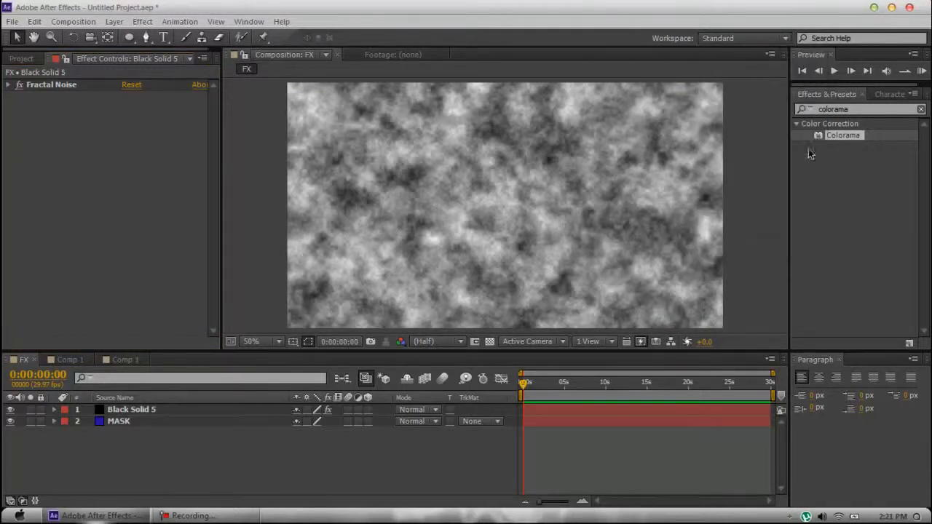
click(205, 515)
Step: Apply the Colorama effect to the Black Solid 5 layer
drag(842, 135, 691, 251)
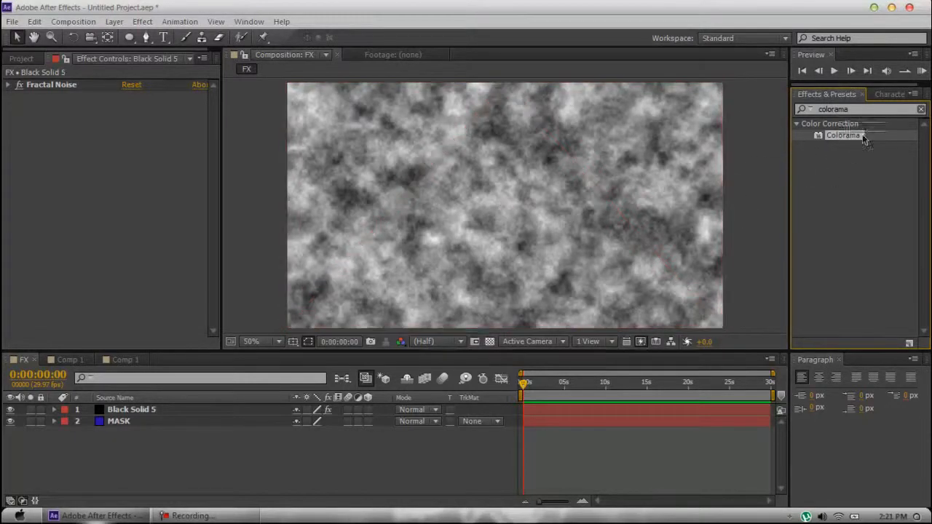
click(149, 410)
key(Return)
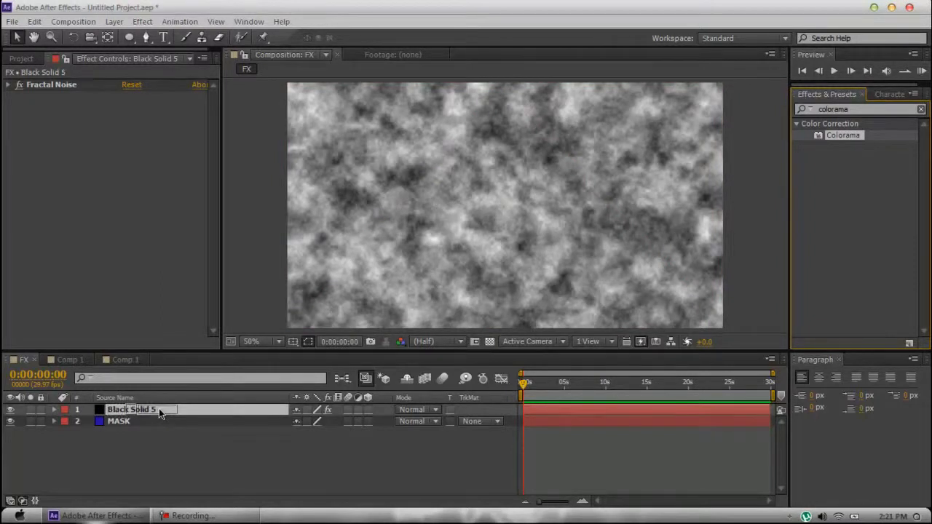
drag(159, 410, 572, 169)
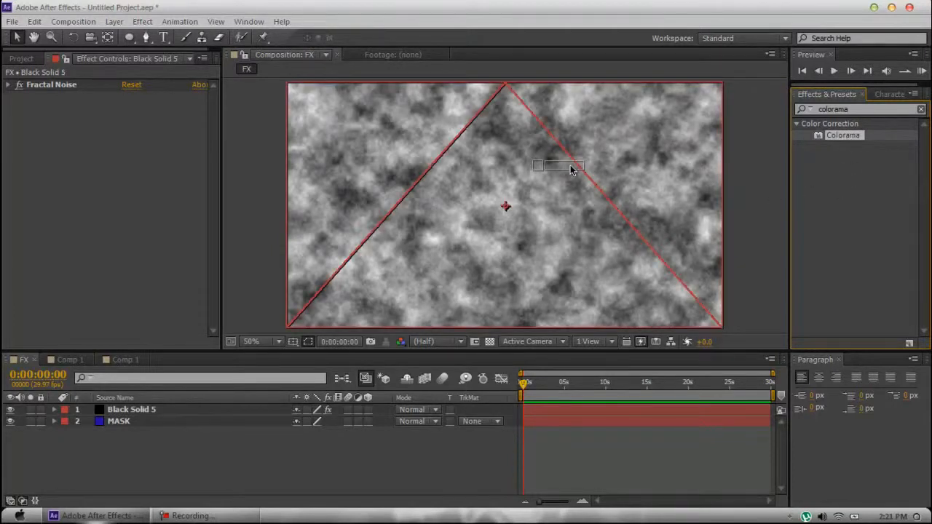
drag(572, 169, 164, 416)
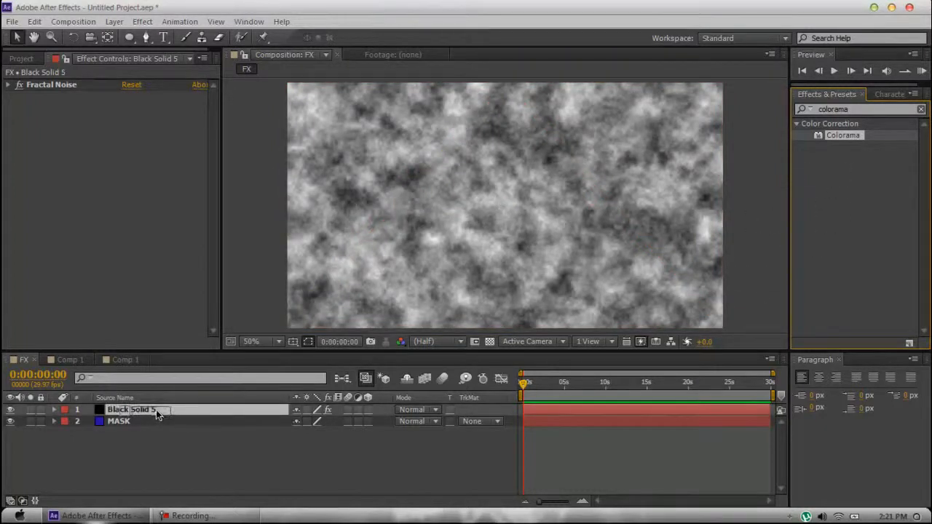
drag(156, 409, 156, 409)
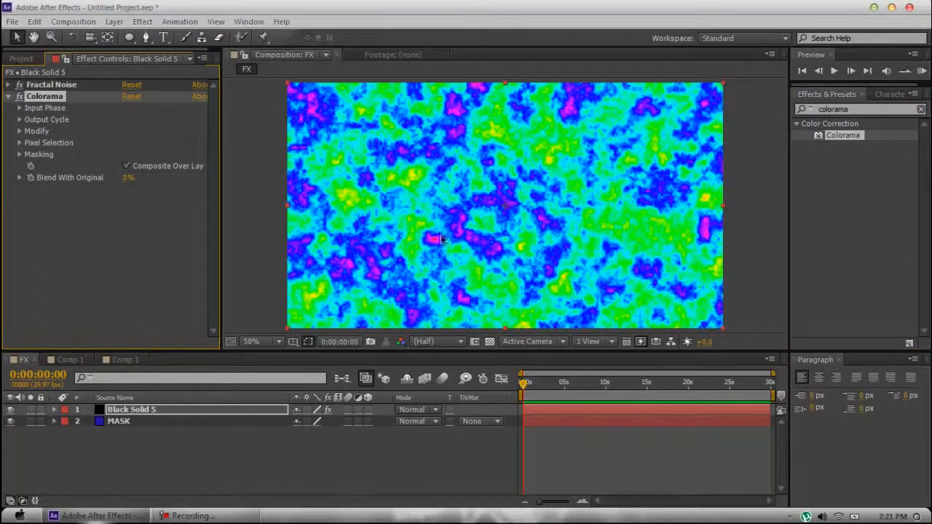
Step: Set the preset palette of Colorama's Output Cycle to Fire
click(20, 121)
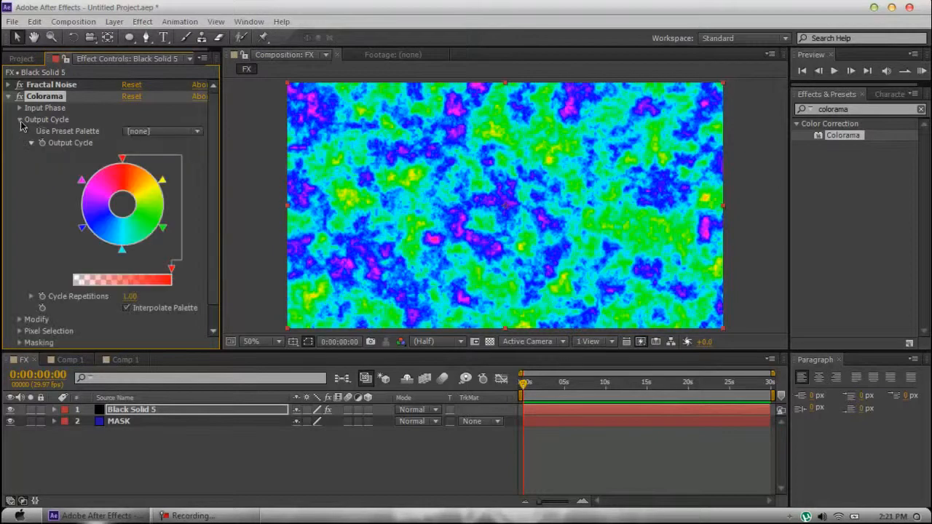
click(149, 134)
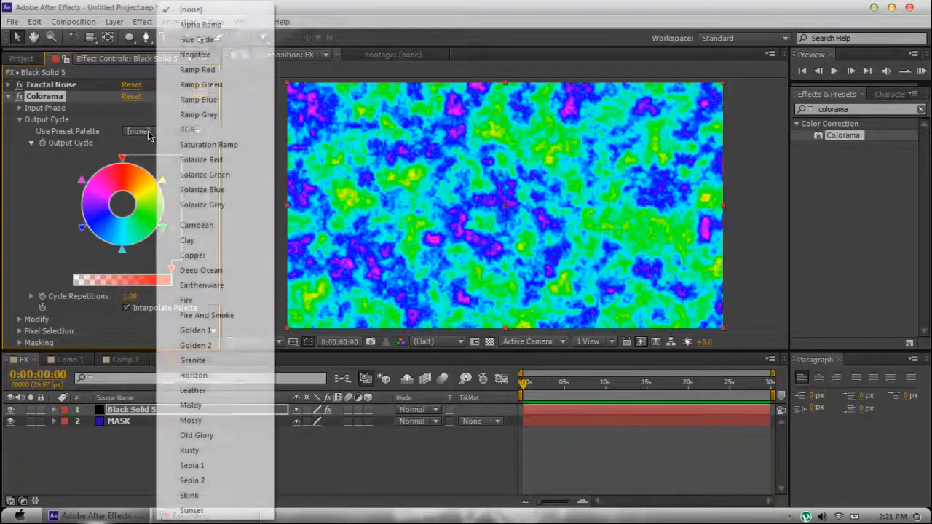
click(232, 299)
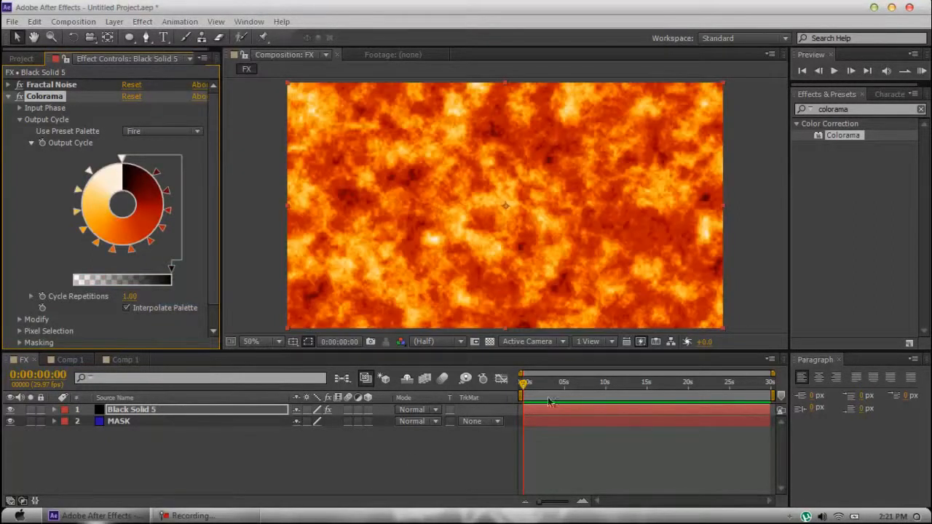
click(526, 388)
mouse_move(526, 388)
mouse_down()
mouse_move(536, 388)
mouse_move(517, 390)
mouse_up()
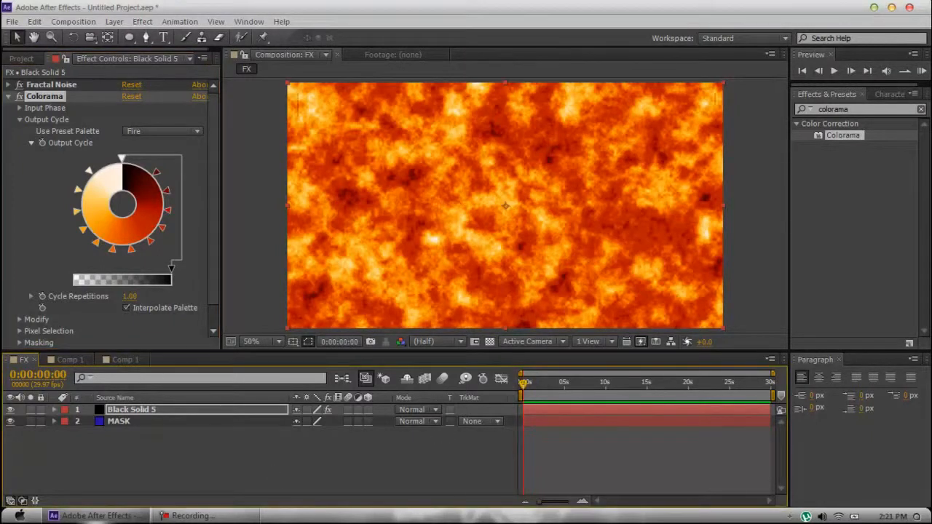
Step: Collapse the Colorama settings on Black Solid 5 and select the Colorama effect
click(198, 518)
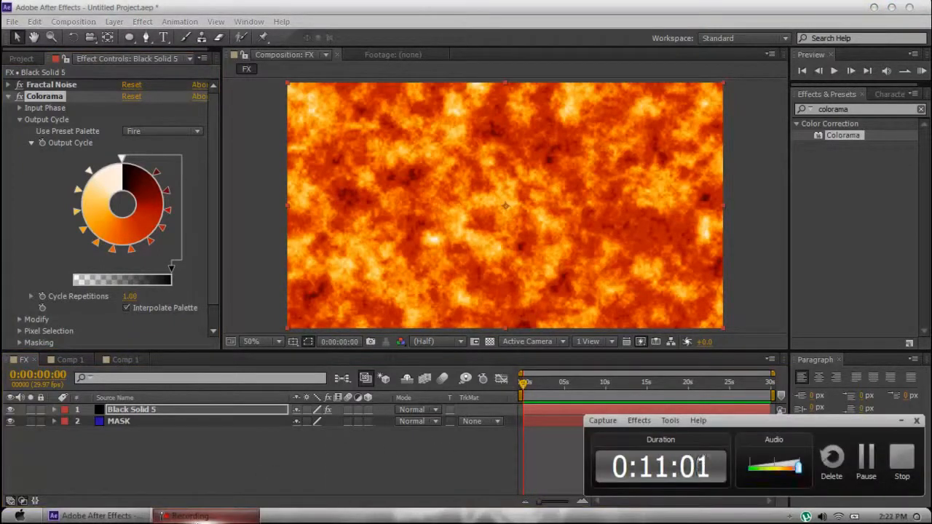
click(199, 519)
click(9, 97)
click(79, 151)
click(54, 98)
click(60, 91)
click(61, 97)
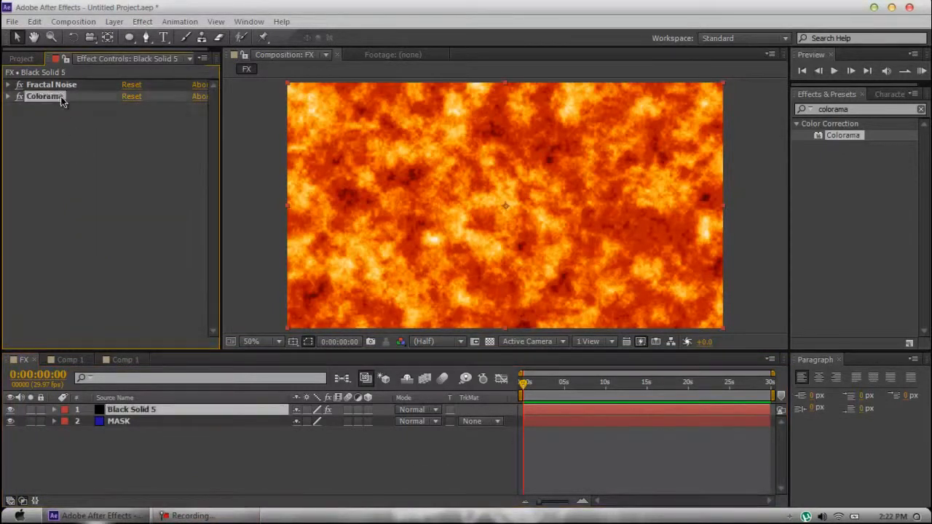
Step: Show the project's item list and deselect all layers in the FX composition
click(148, 412)
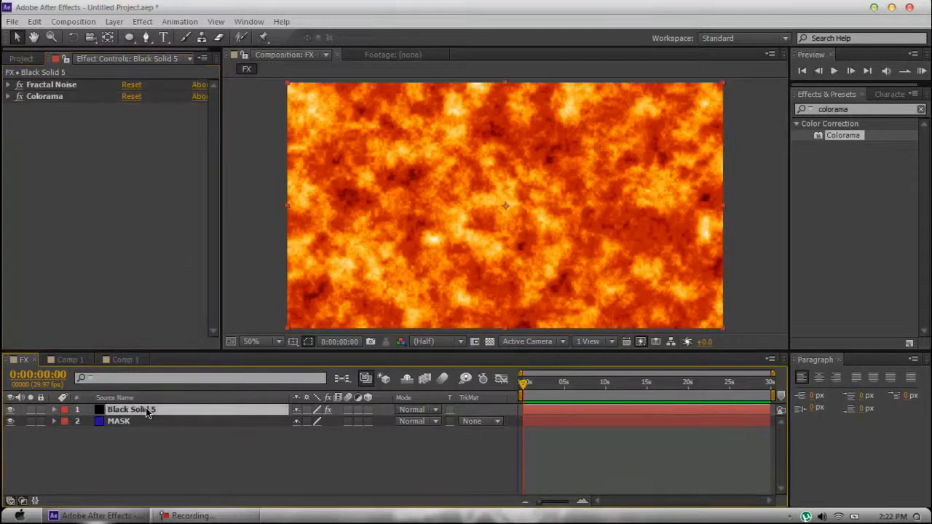
click(57, 85)
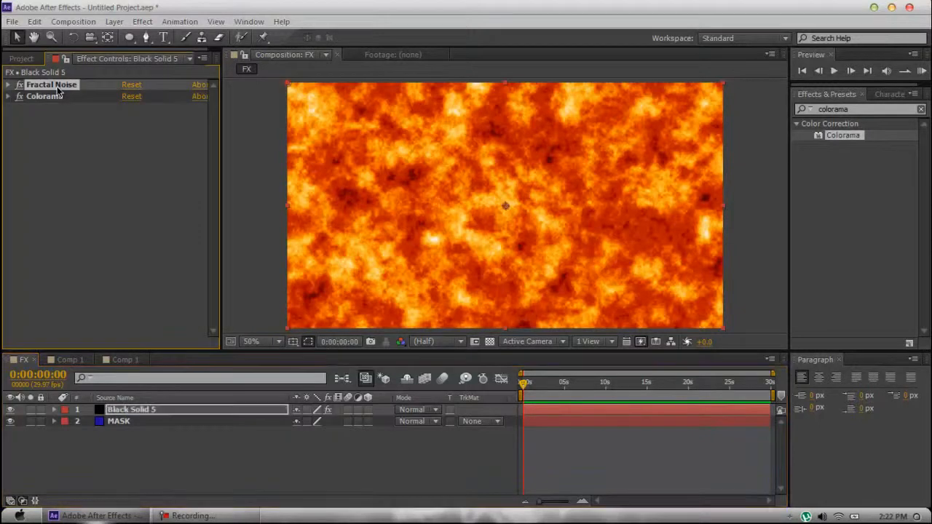
click(99, 412)
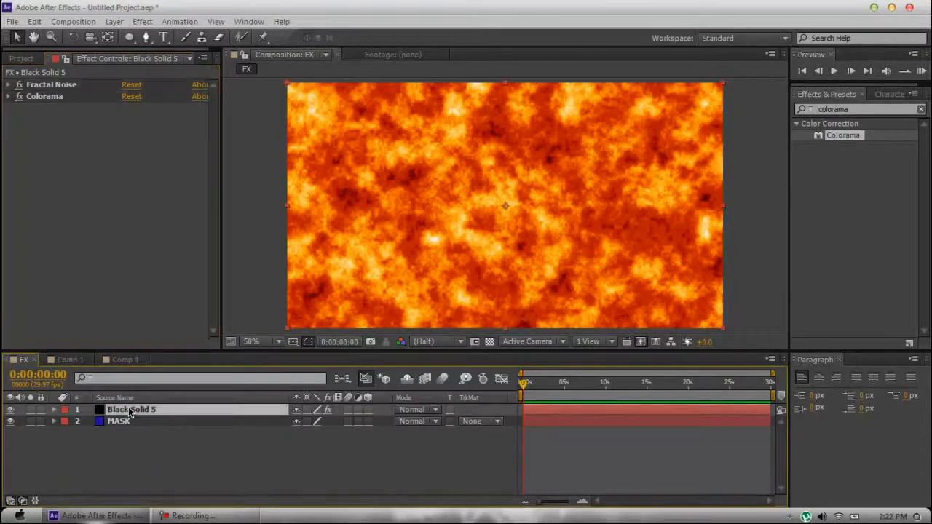
click(21, 58)
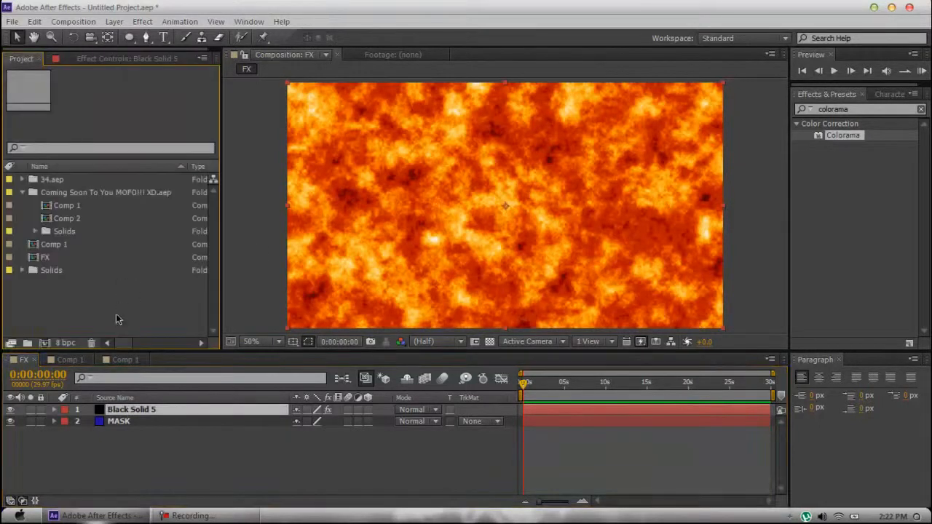
click(198, 448)
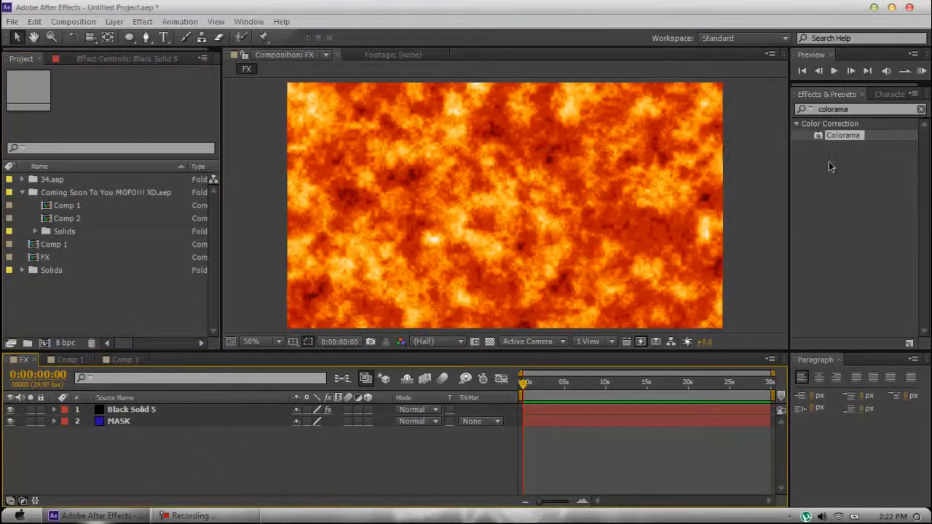
Step: Clear the "colorama" search term to list all effect categories
click(834, 111)
drag(834, 117, 784, 117)
key(BackSpace)
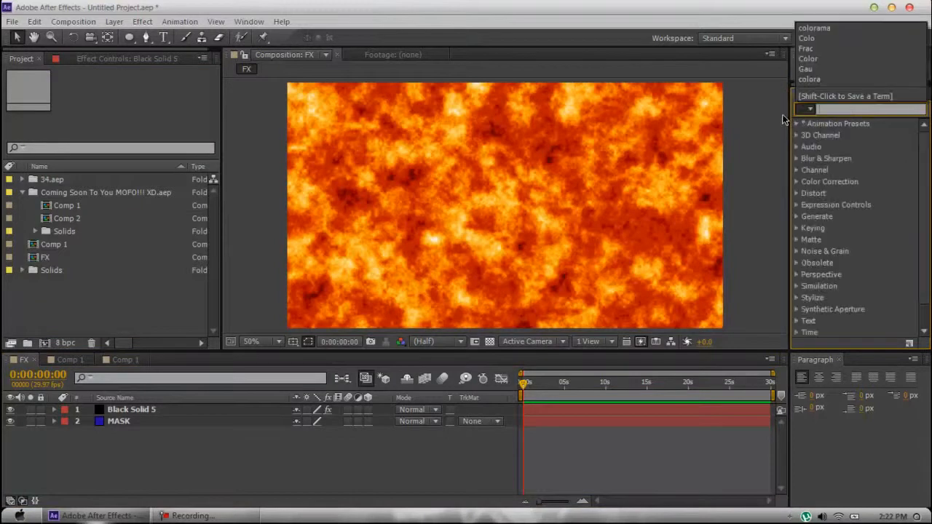
click(601, 4)
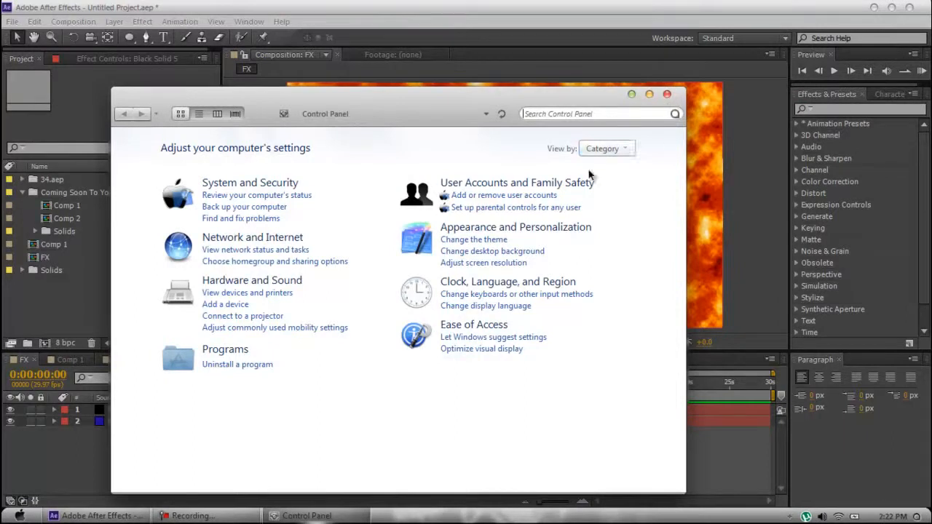
click(666, 95)
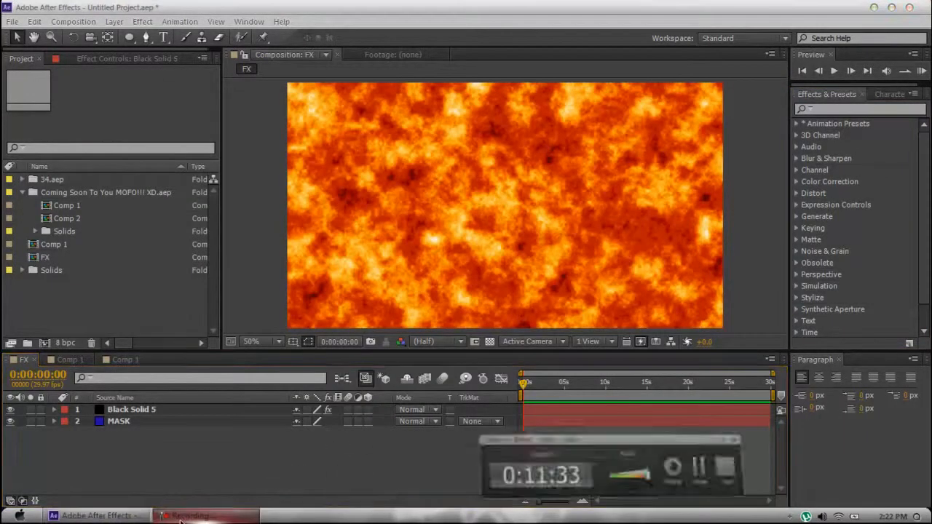
Step: Select Black Solid 5 and show its applied effects for editing
click(138, 409)
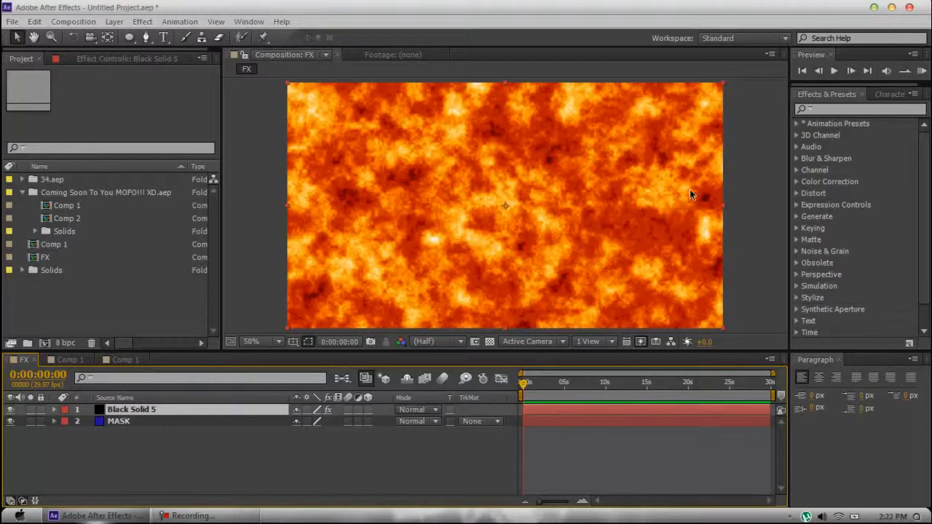
key(comma)
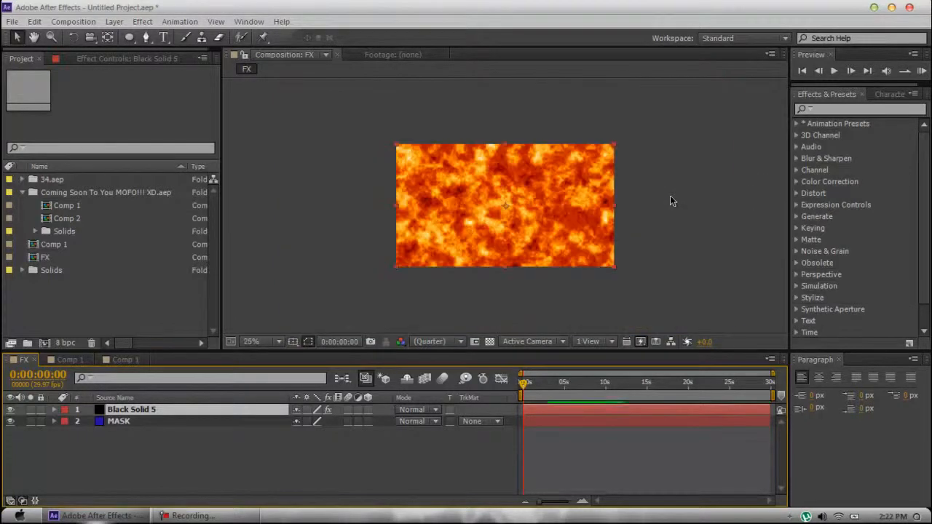
key(period)
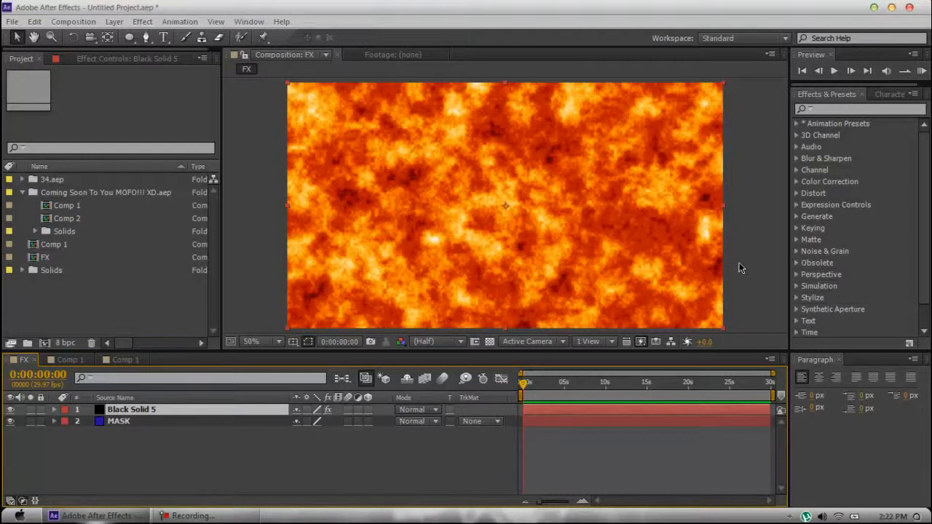
click(530, 392)
mouse_move(530, 392)
mouse_down()
mouse_move(543, 391)
mouse_move(516, 393)
mouse_up()
click(80, 60)
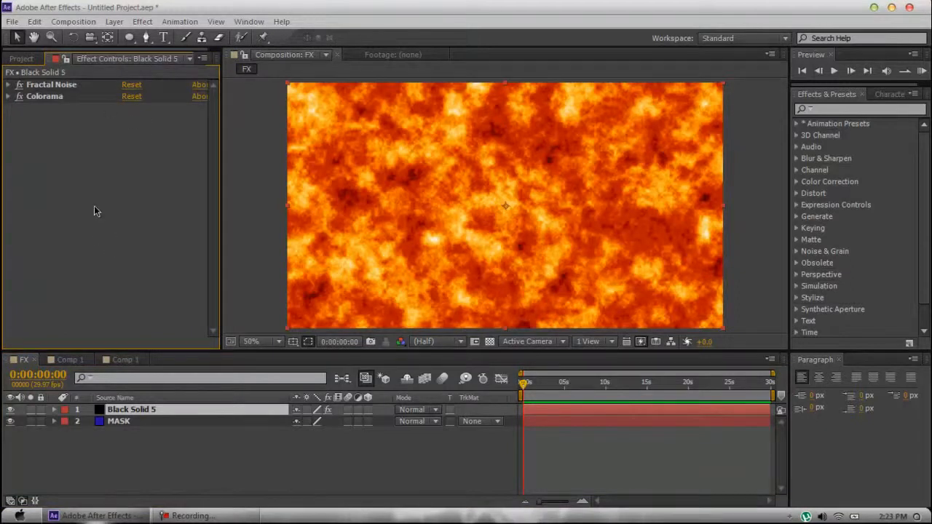
click(188, 515)
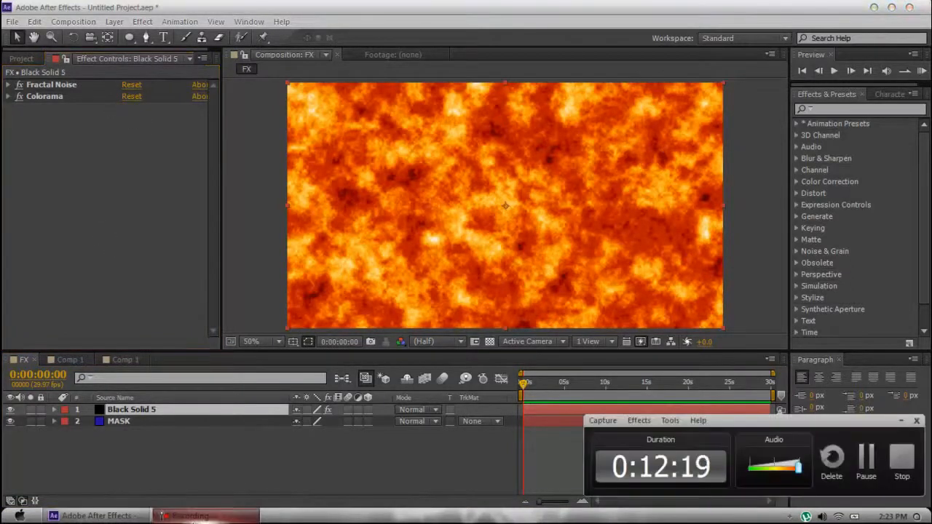
click(191, 515)
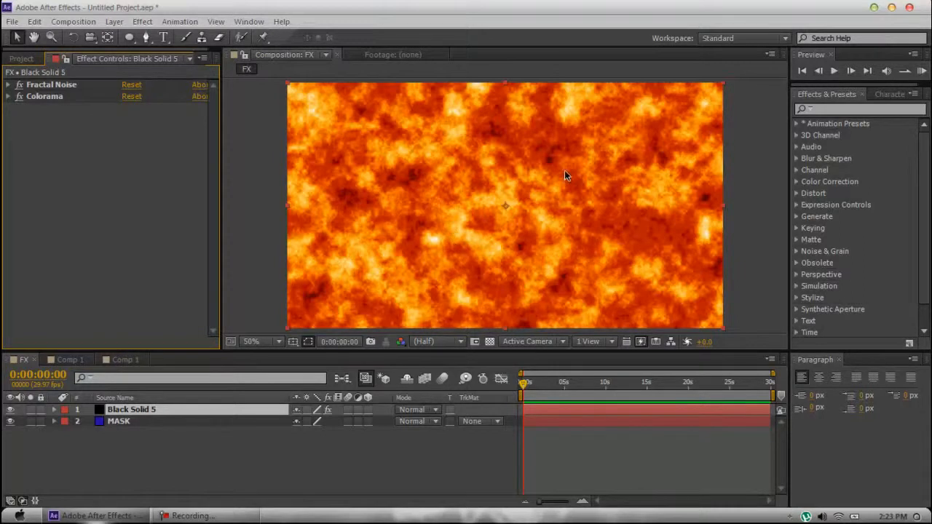
Step: Expand the Colorama effect's settings and reselect the Black Solid 5 layer
click(9, 96)
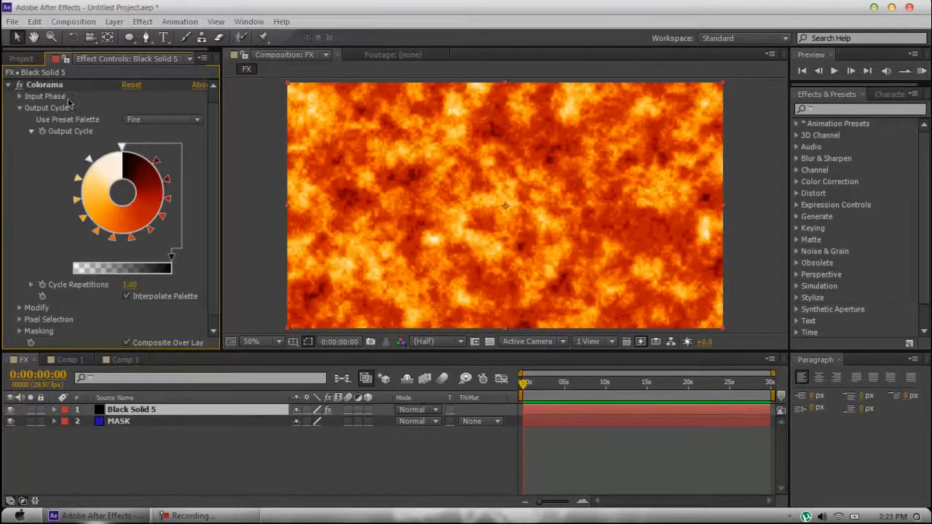
click(58, 88)
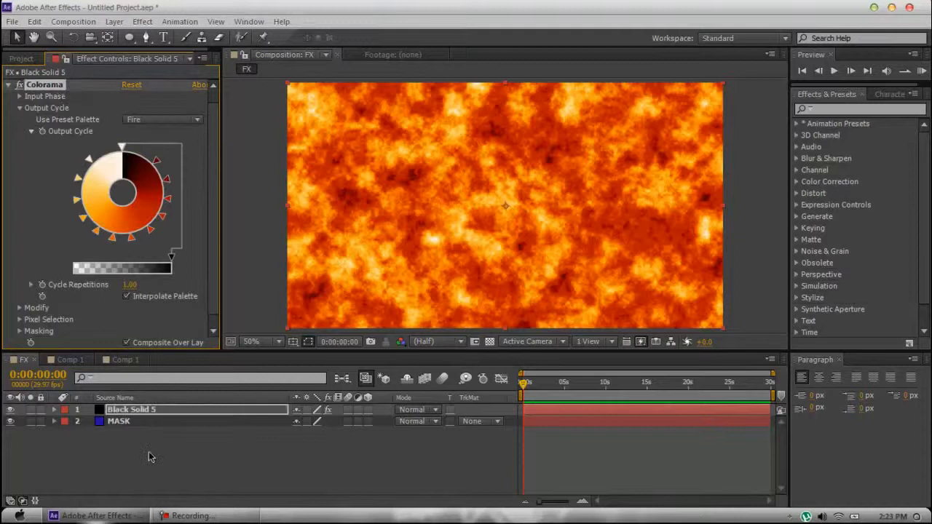
click(137, 412)
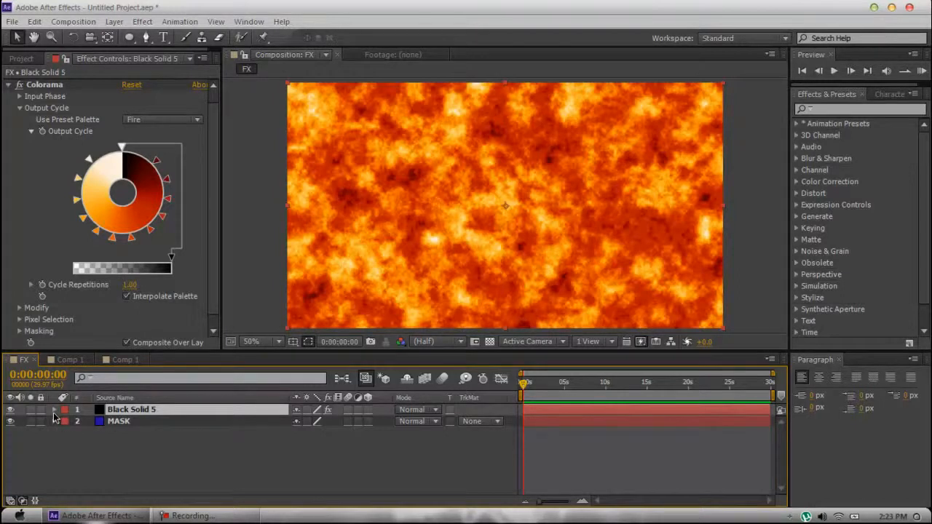
Step: Reveal the effects of Black Solid 5 in the timeline and select Colorama there
click(54, 411)
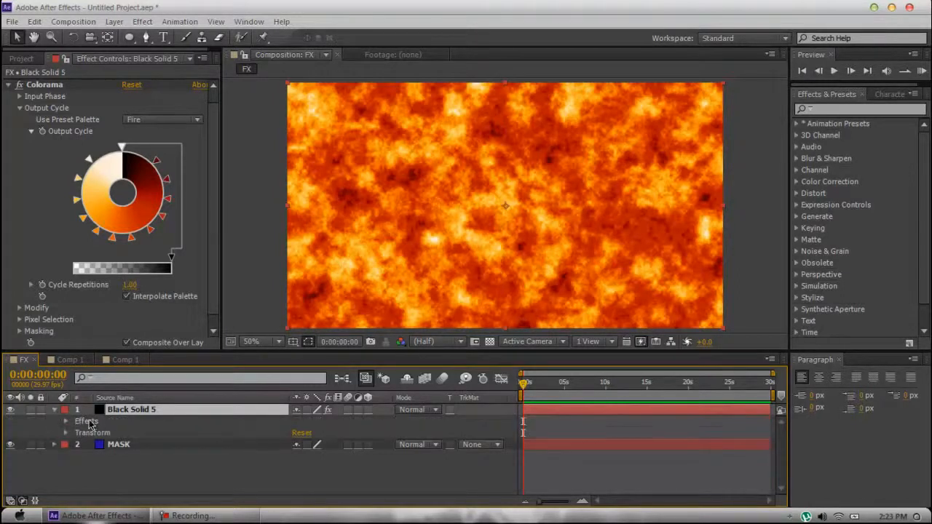
click(93, 423)
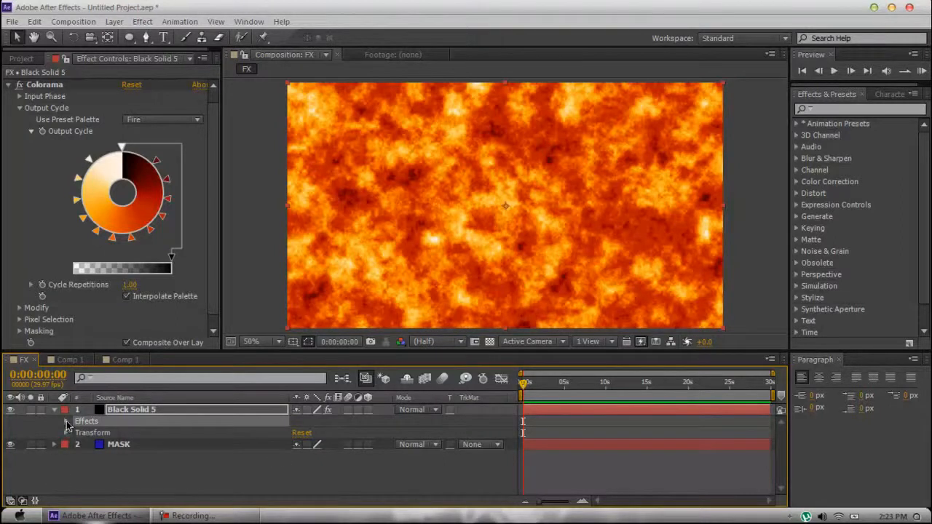
click(67, 422)
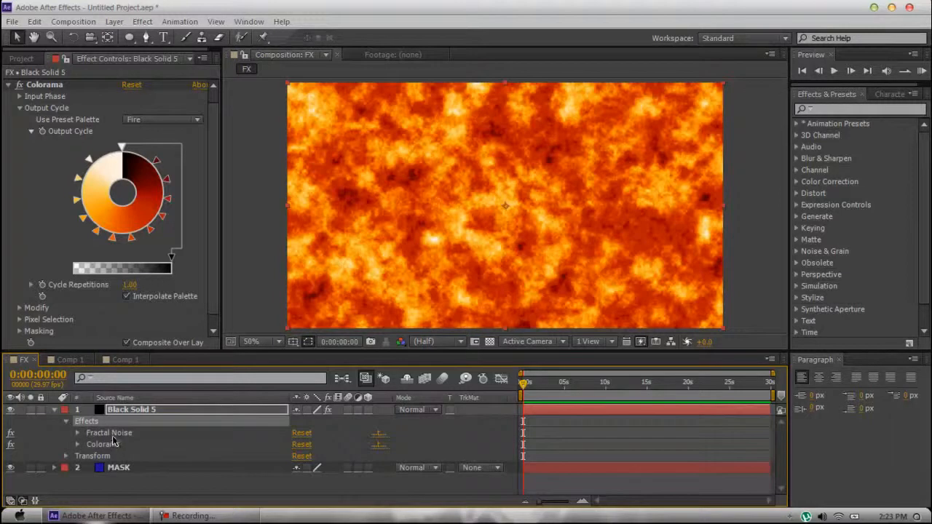
click(119, 446)
click(118, 434)
click(116, 446)
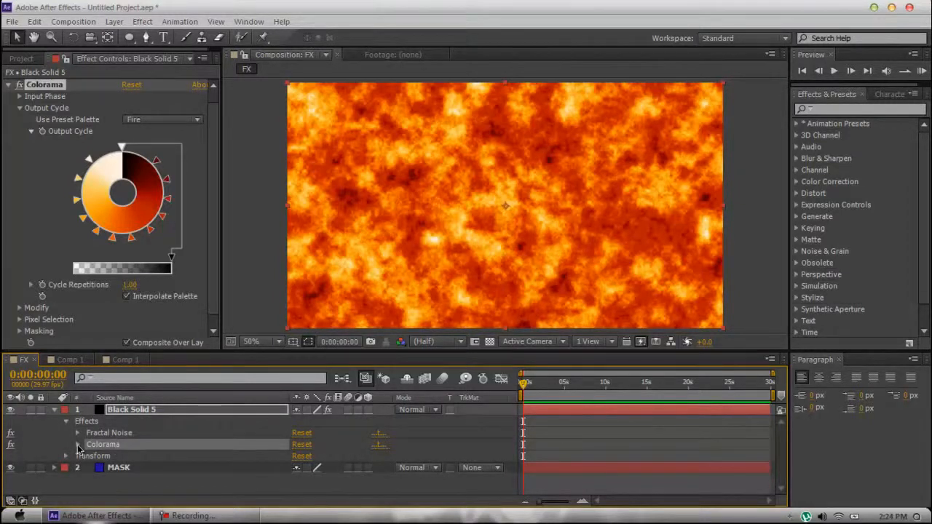
Step: Expand Colorama's Output Cycle properties in the timeline and select Cycle Repetitions
click(77, 445)
scroll(95, 437, down, 1)
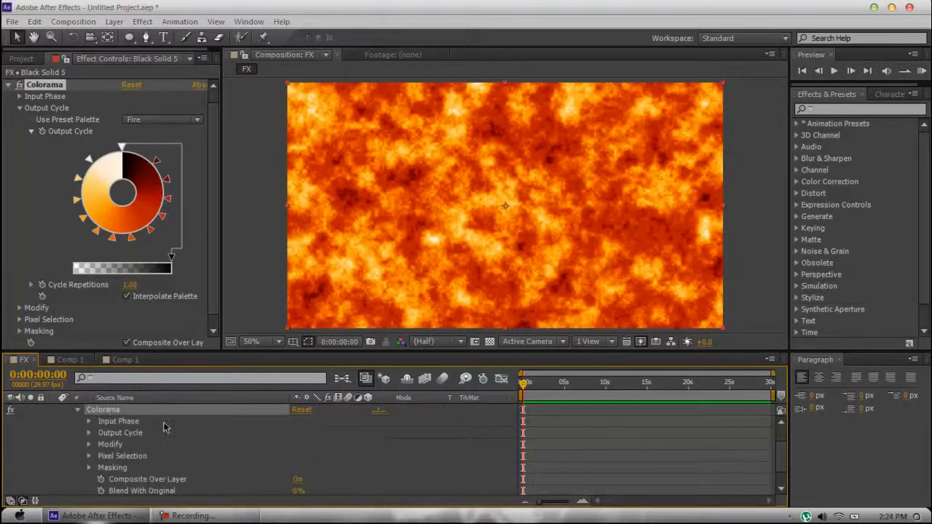
click(106, 437)
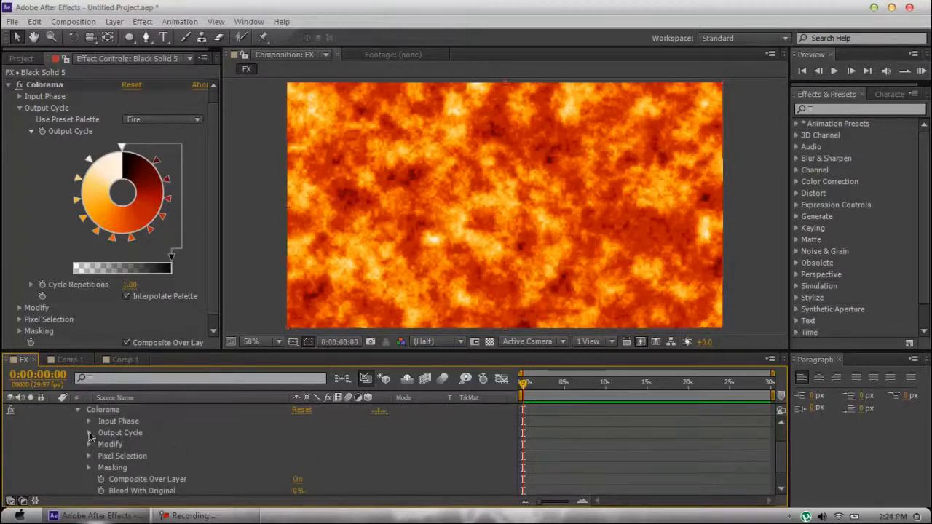
click(89, 433)
click(149, 455)
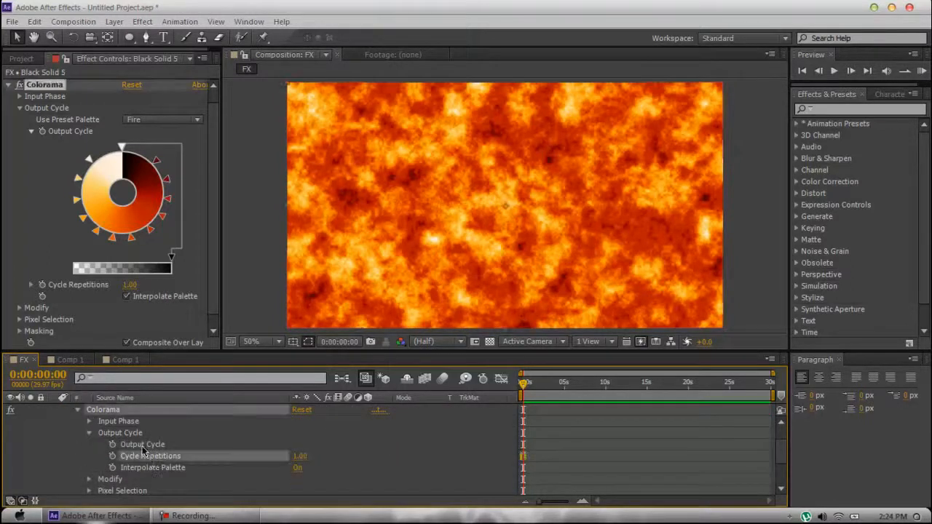
Step: Look through Colorama's Output Cycle, masking and blending properties for Black Solid 5 in the timeline
click(143, 446)
click(78, 411)
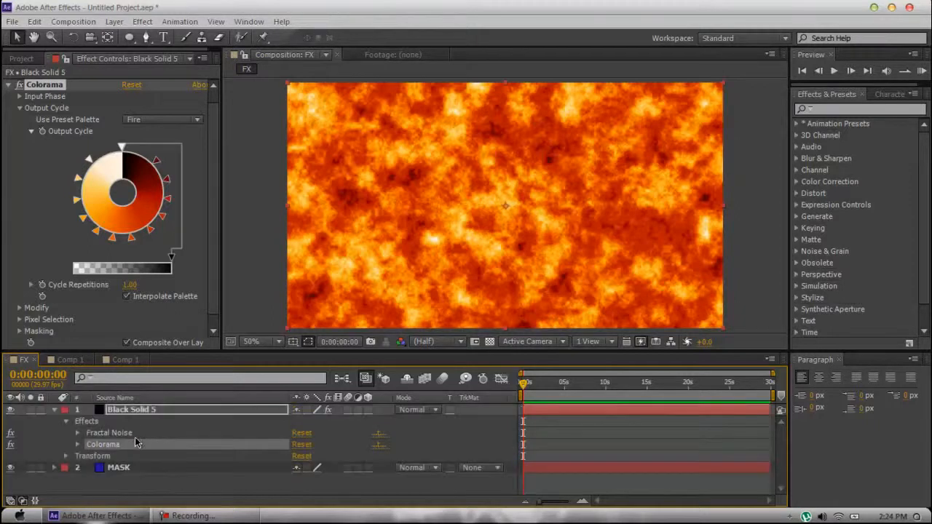
click(78, 445)
scroll(165, 445, down, 3)
scroll(165, 444, up, 3)
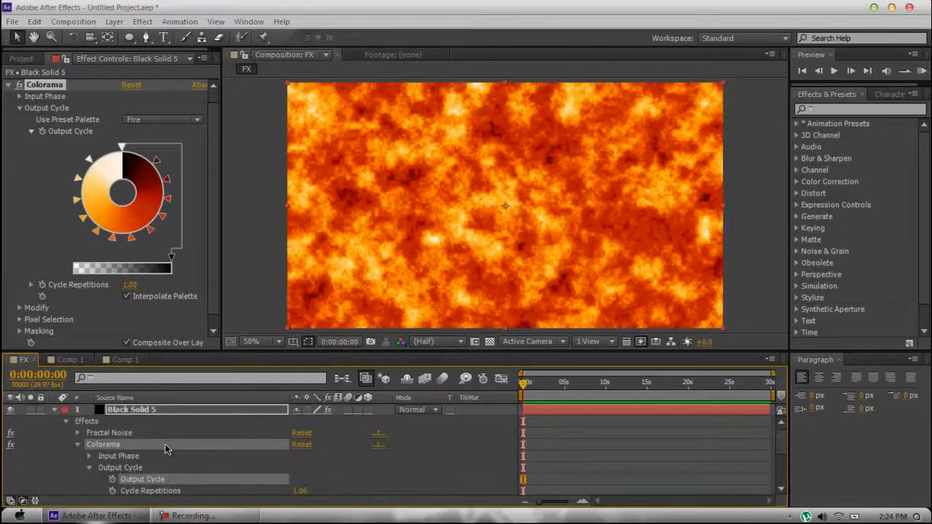
scroll(164, 443, down, 3)
scroll(164, 443, up, 3)
scroll(164, 443, down, 3)
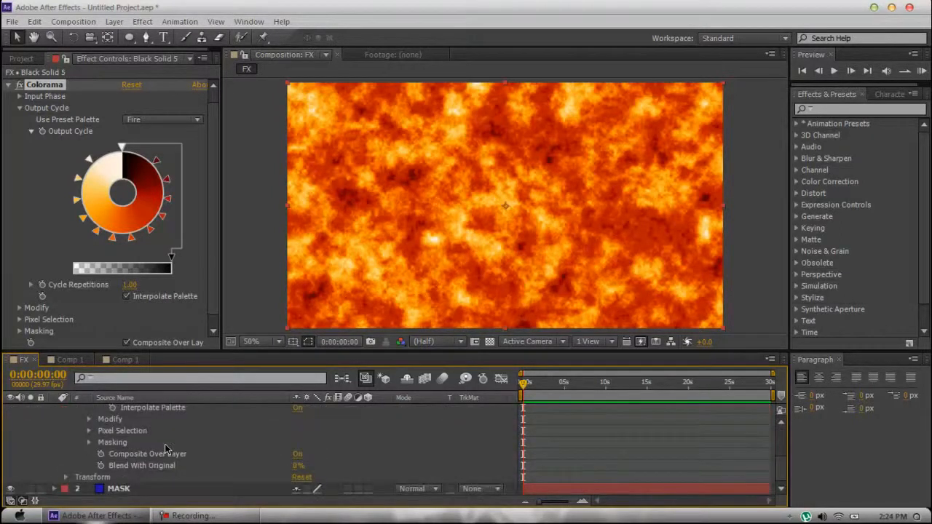
click(240, 518)
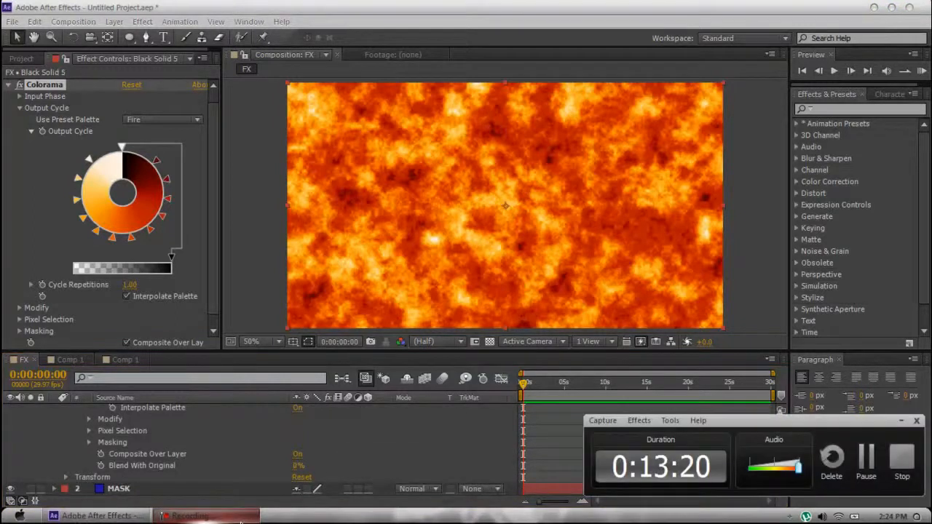
click(241, 518)
Step: Collapse the Effects group and the Black Solid 5 layer in the timeline
scroll(187, 441, up, 3)
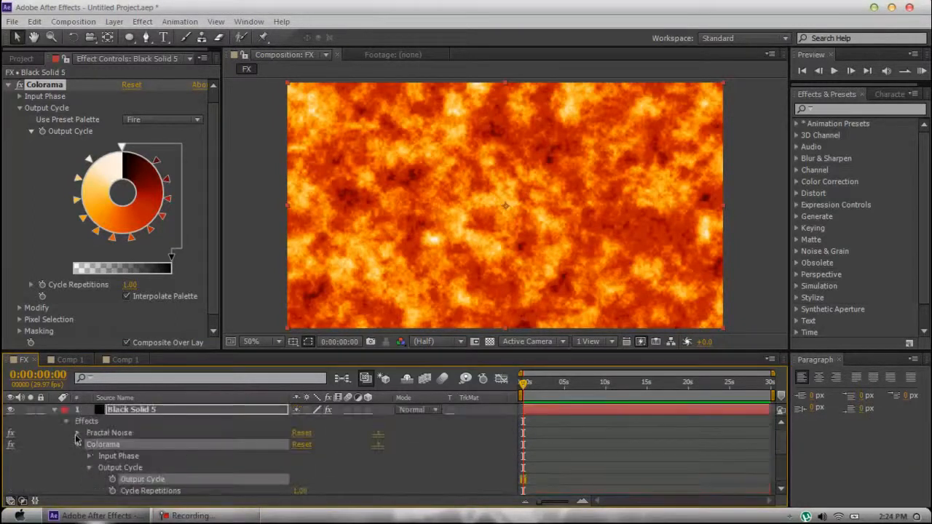
click(66, 421)
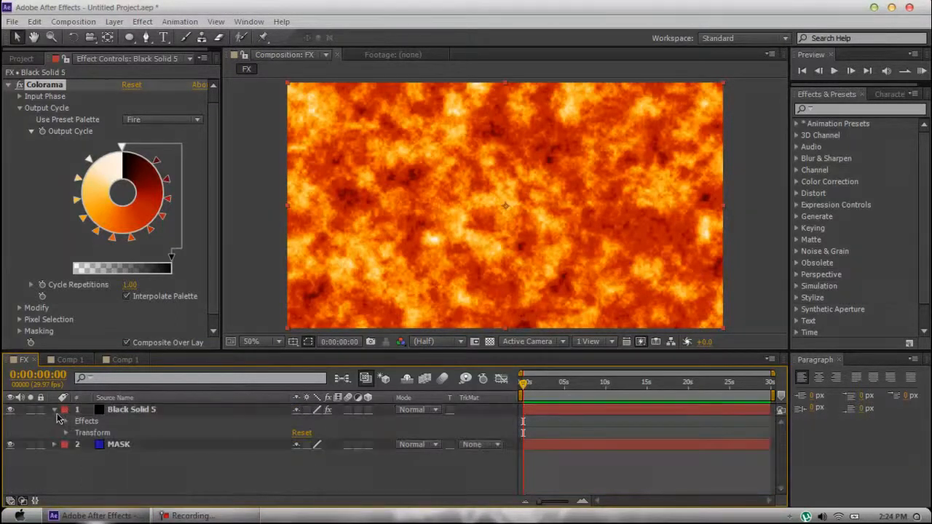
click(55, 410)
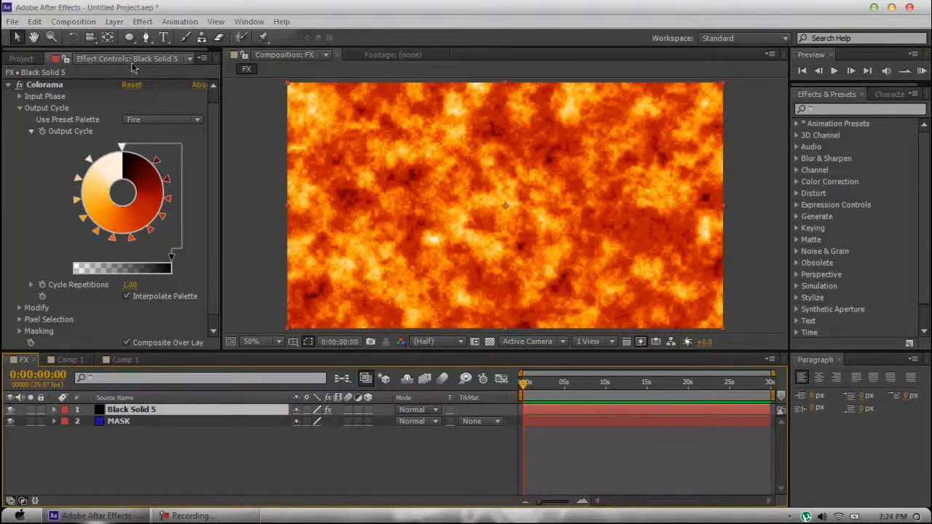
Step: Try the Fire And Smoke preset palette in Colorama and shift a dark colour marker around the Output Cycle wheel
click(62, 84)
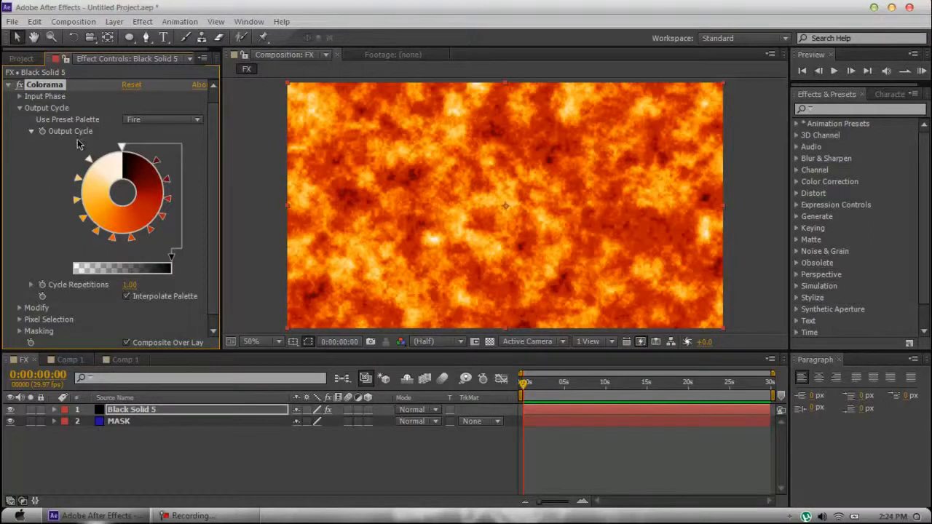
click(142, 125)
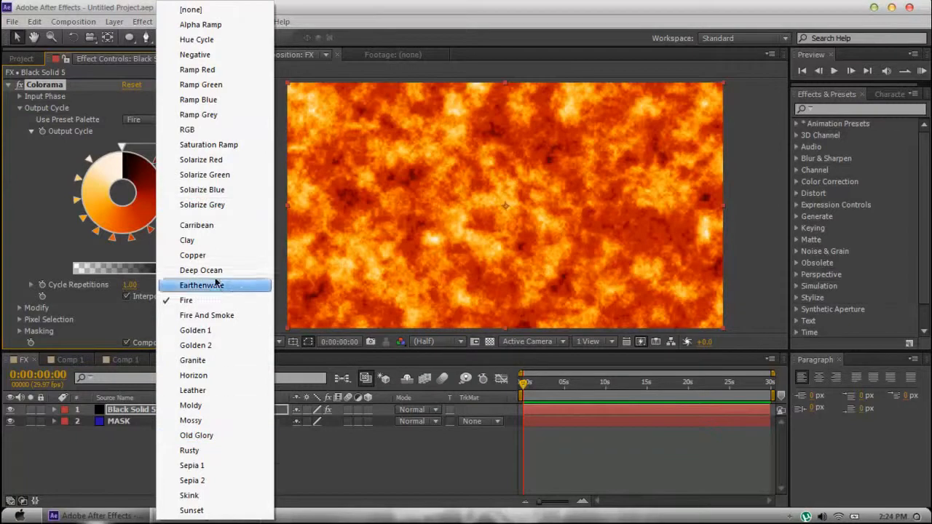
click(209, 315)
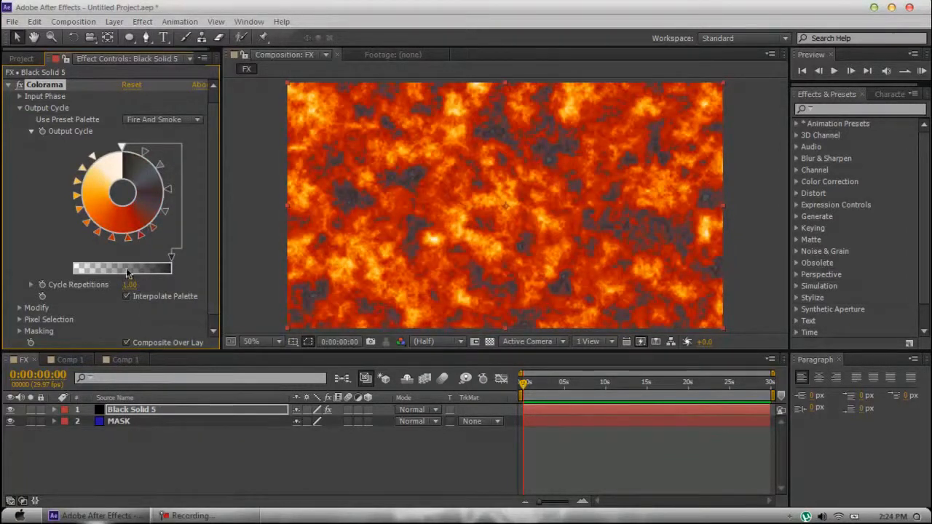
drag(145, 155, 167, 182)
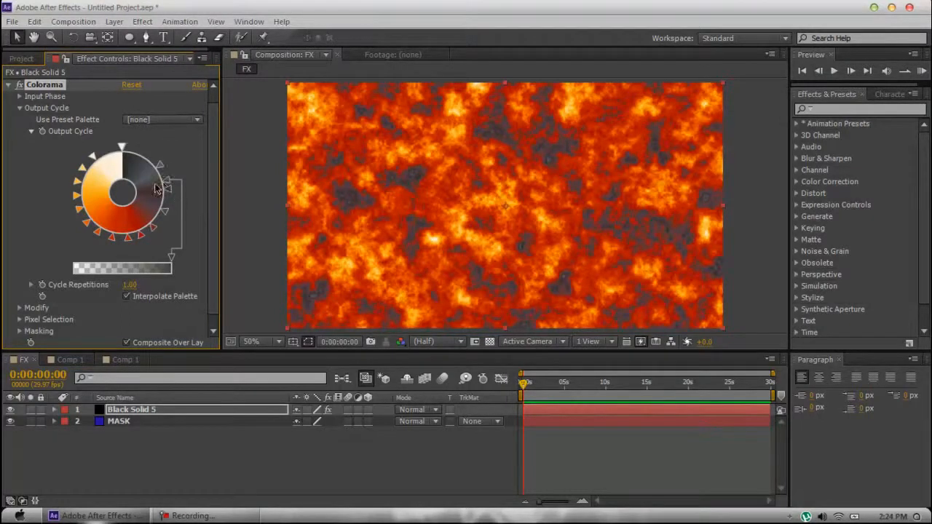
Step: Set Colorama's preset palette to Fire, collapse the effect's settings and select the Black Solid 5 layer
scroll(146, 183, up, 1)
click(158, 133)
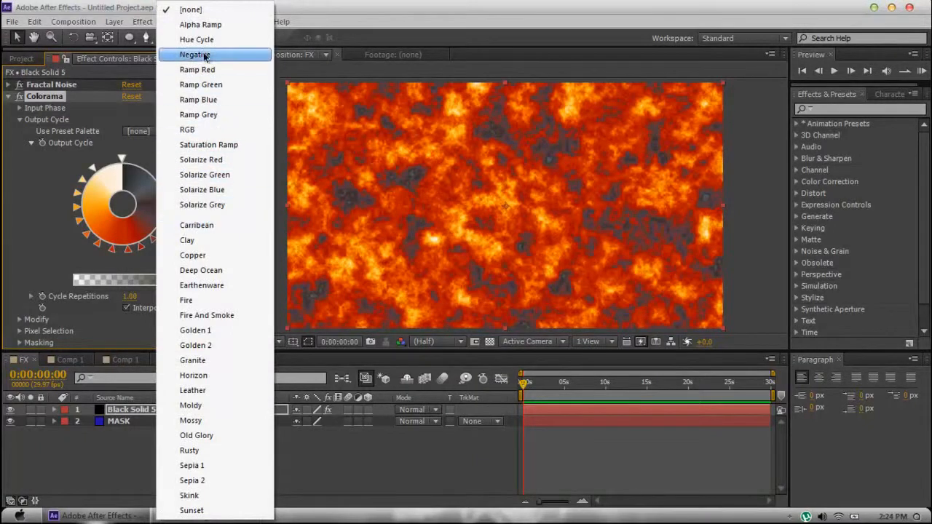
click(186, 300)
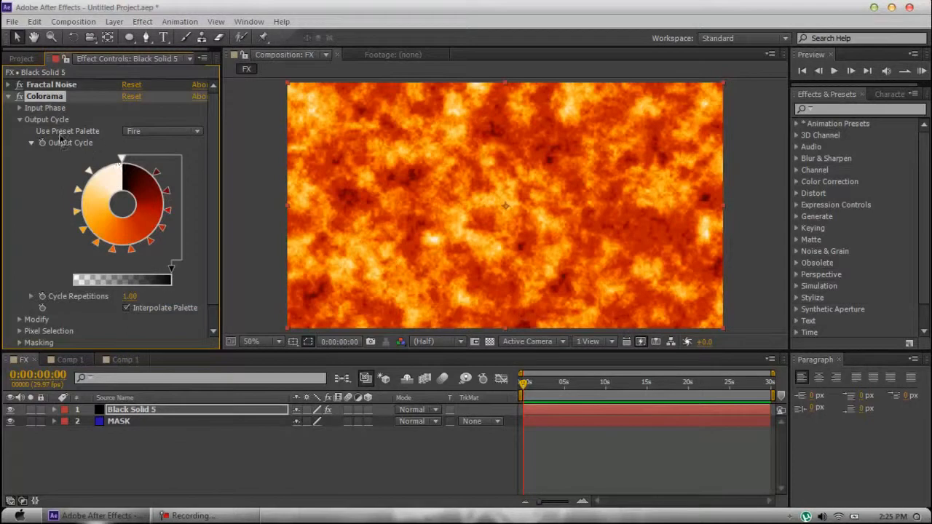
click(9, 96)
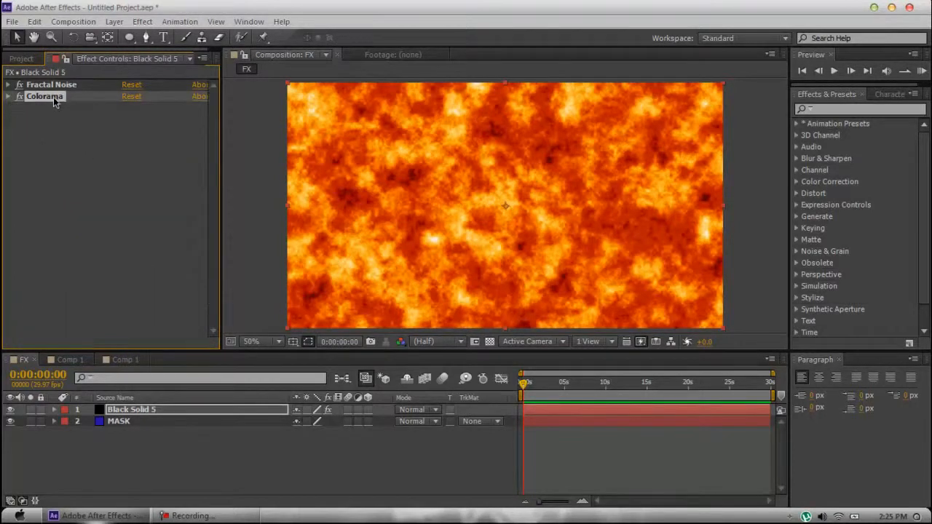
click(132, 411)
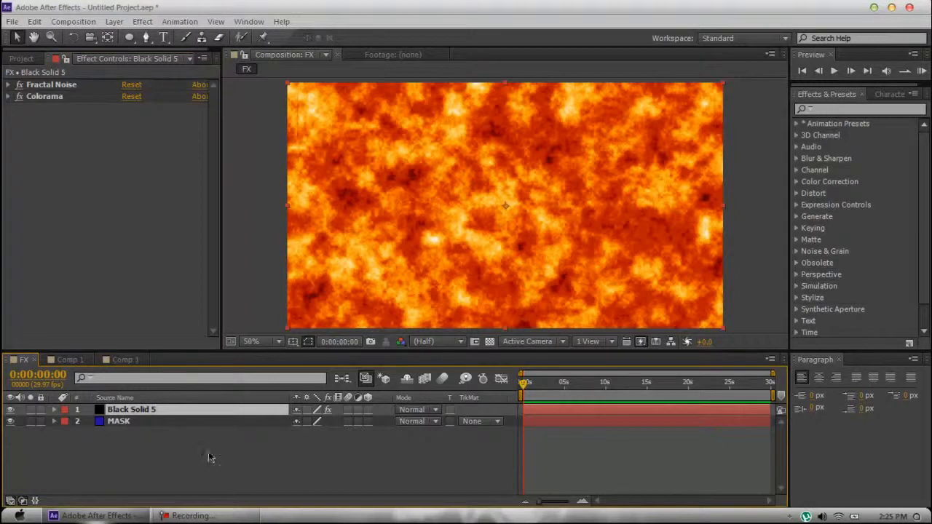
click(195, 518)
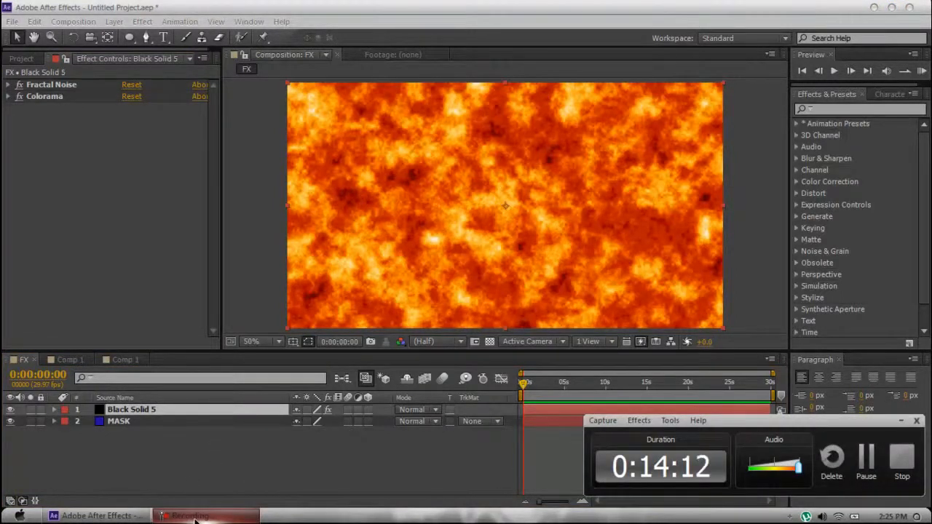
click(161, 517)
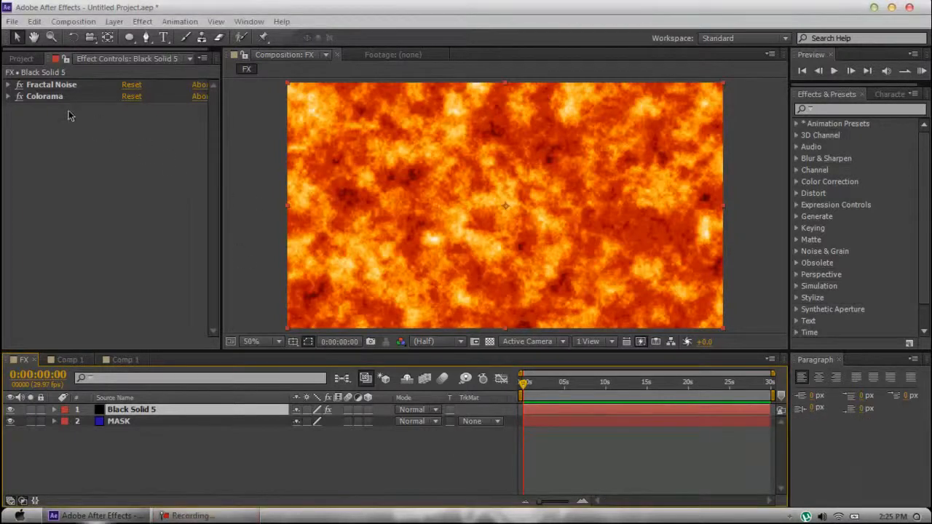
Step: Expand Fractal Noise's settings and scrub through the first seconds of the composition, returning to 0:00:00:00
click(33, 85)
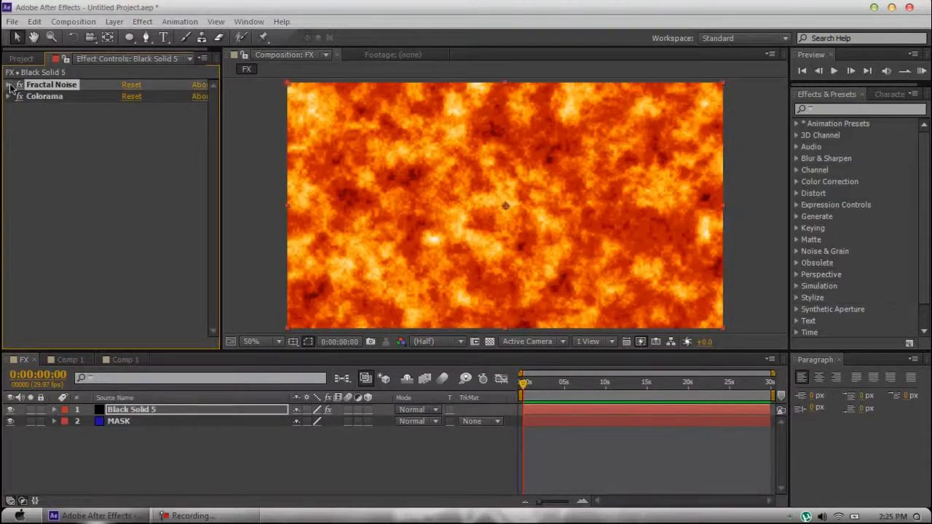
click(9, 85)
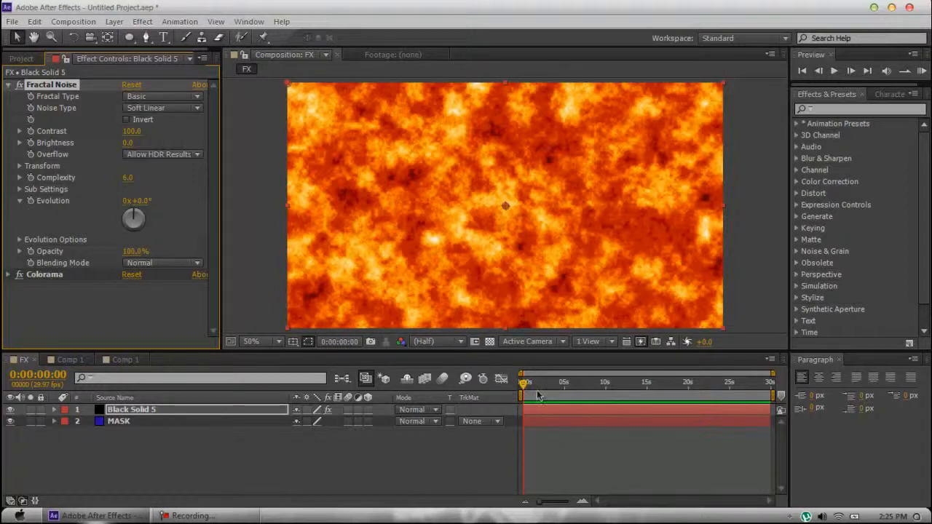
mouse_move(524, 388)
mouse_down()
mouse_move(502, 385)
mouse_move(524, 390)
mouse_up()
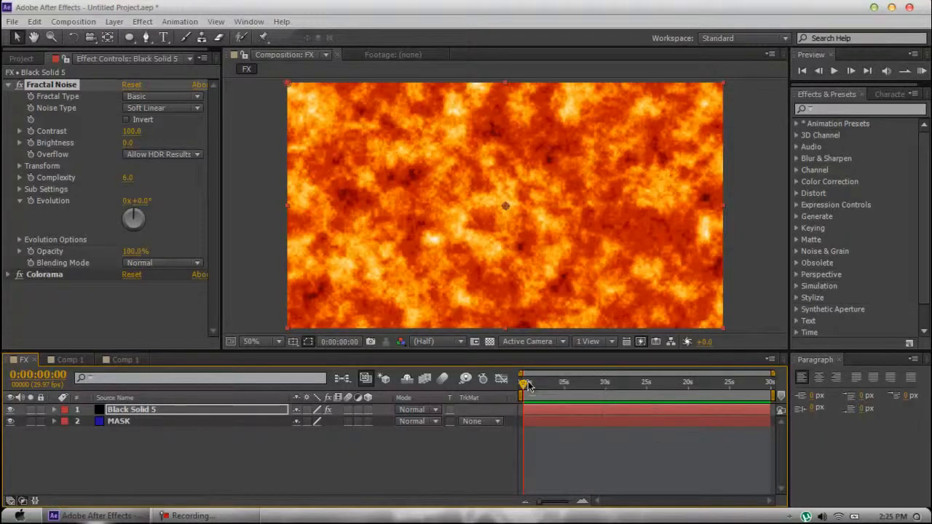
drag(527, 386, 586, 388)
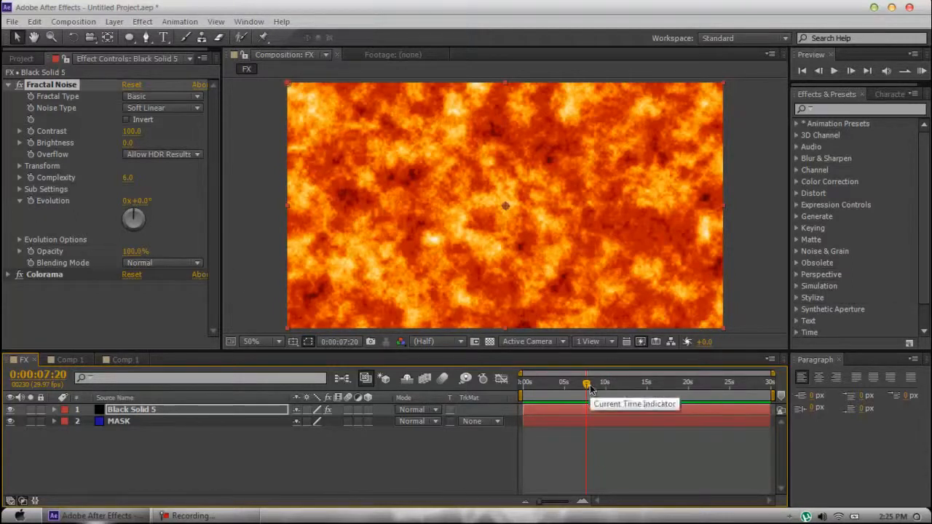
drag(586, 382, 468, 385)
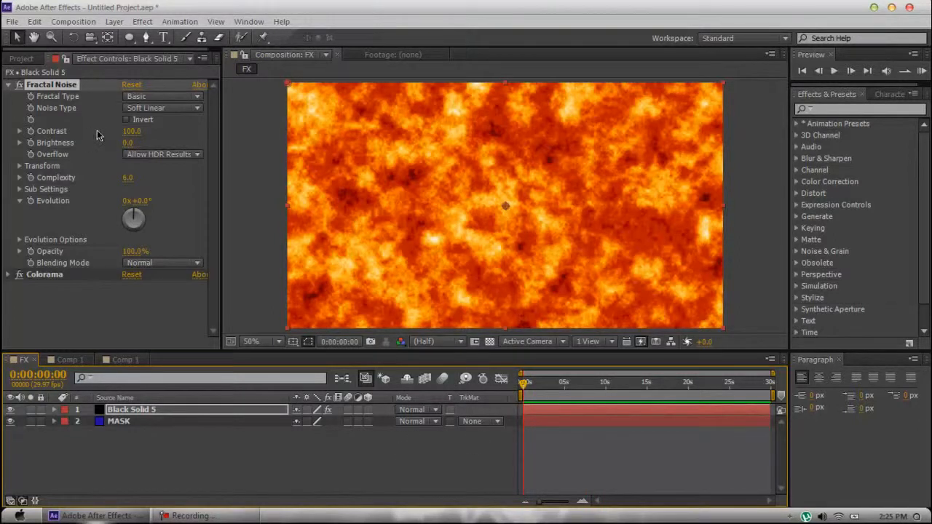
Step: Enable keyframing for Fractal Noise's Evolution at 0:00:00:00 and reveal and select the keyframed property under Black Solid 5
click(60, 204)
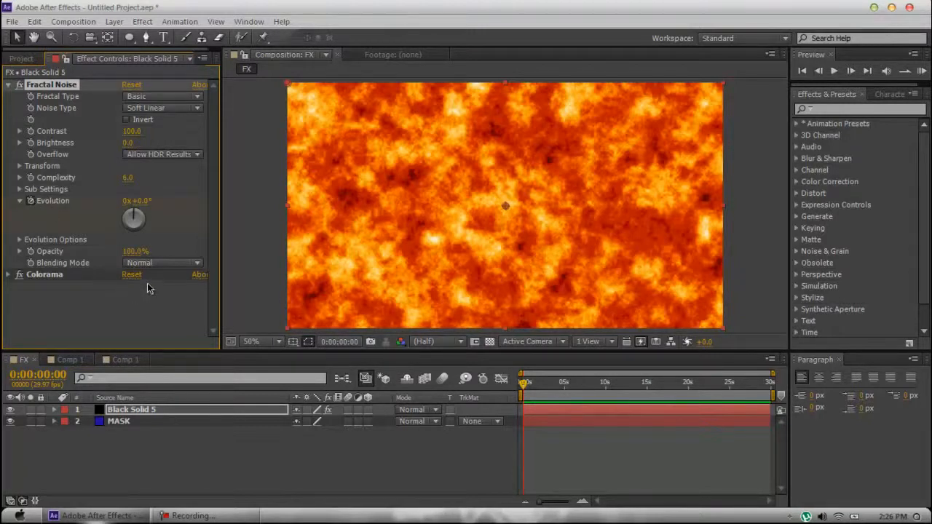
click(138, 413)
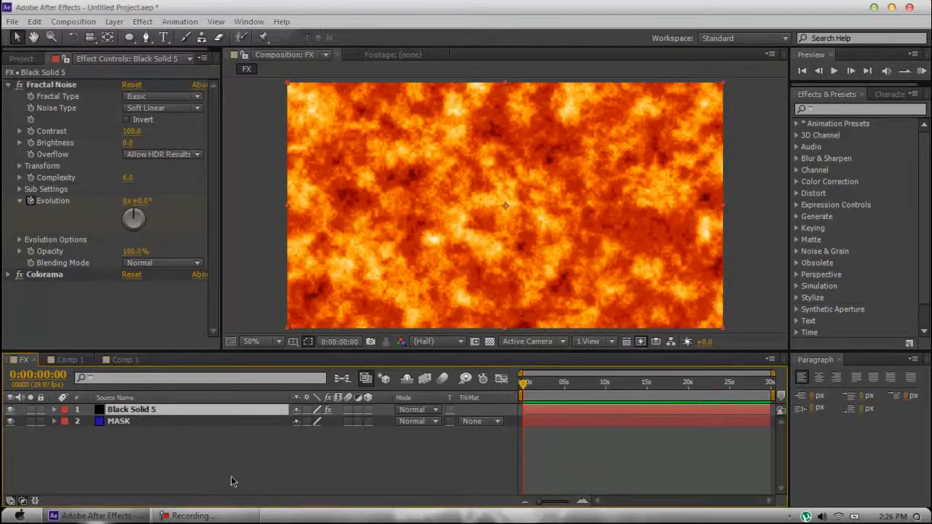
key(u)
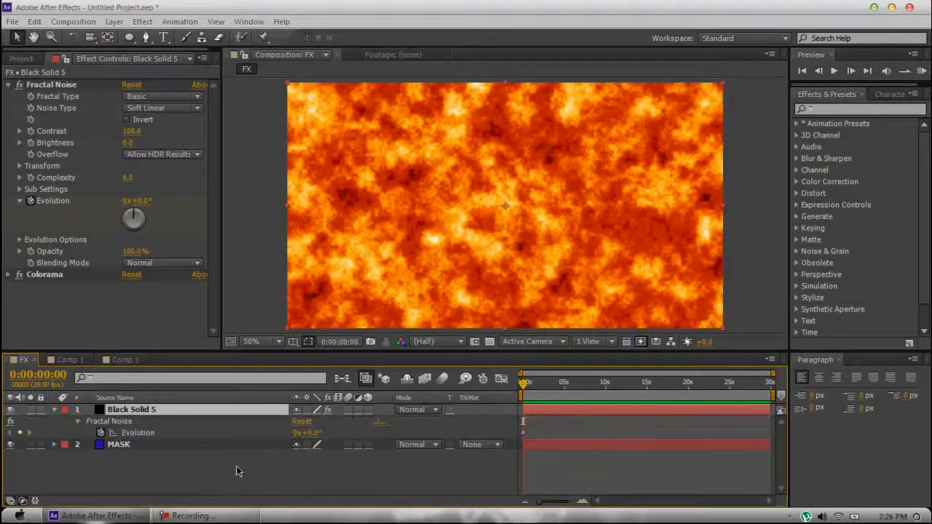
click(102, 422)
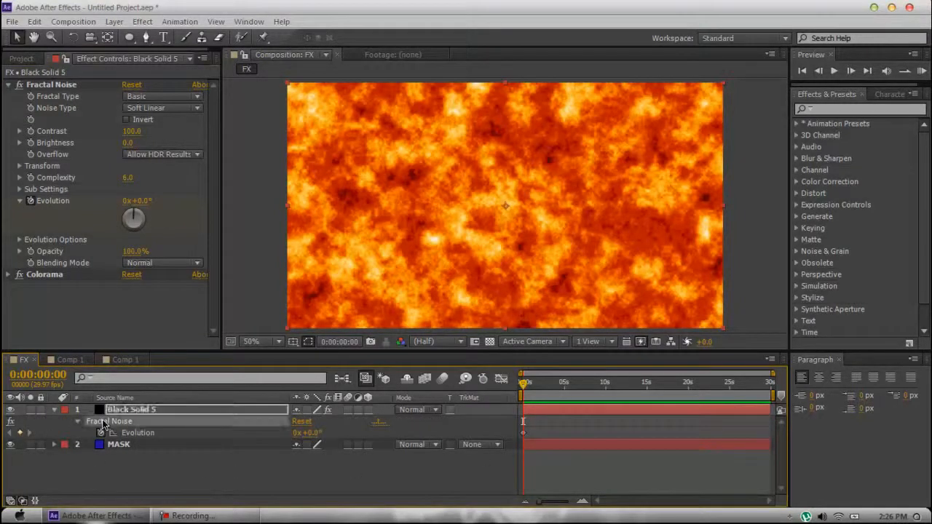
click(156, 437)
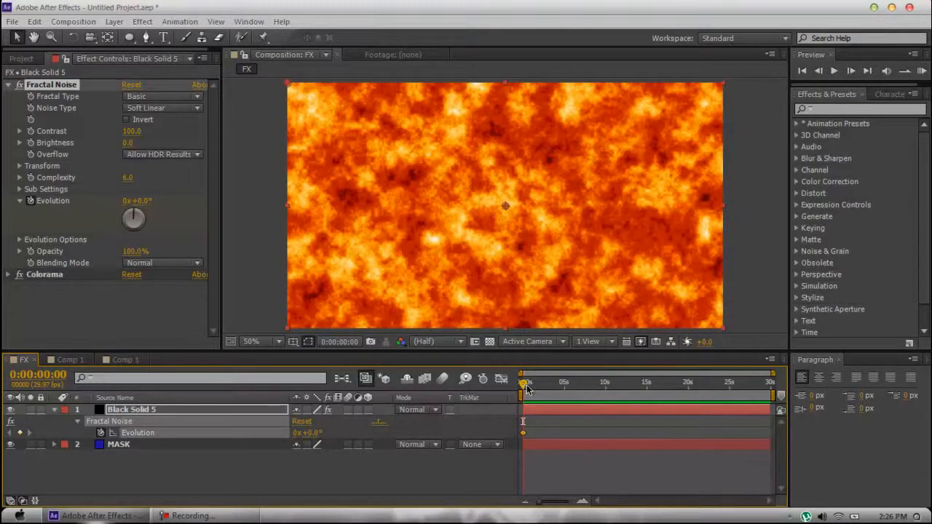
Step: Add a second Evolution keyframe at 0:00:03:24 with a value of about 3x+7.0°
drag(525, 389, 556, 390)
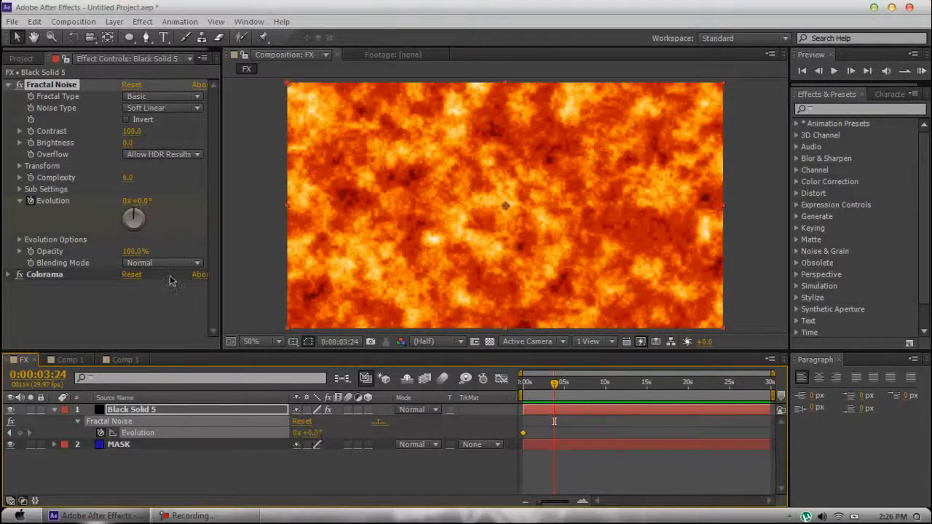
drag(145, 204, 452, 203)
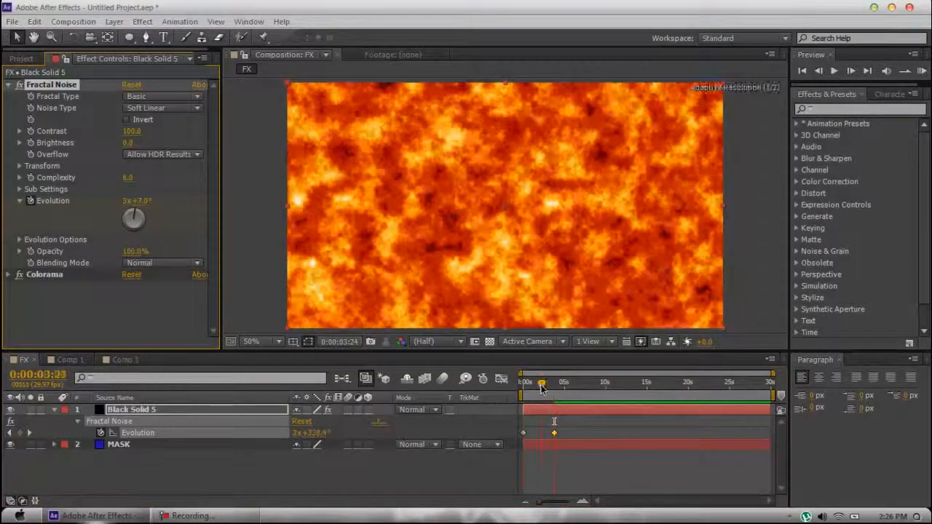
Step: Return to the start of the composition and play a RAM preview of the animated fire texture
drag(554, 384, 522, 386)
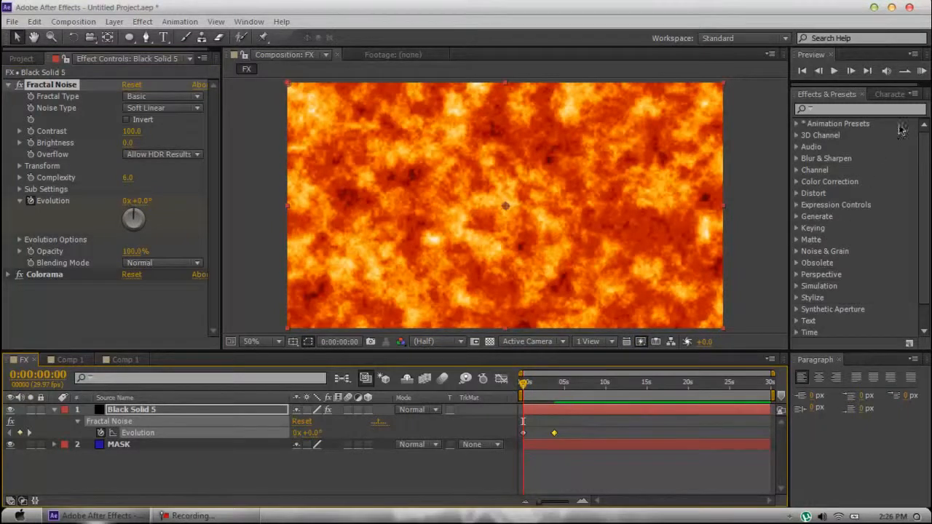
click(921, 72)
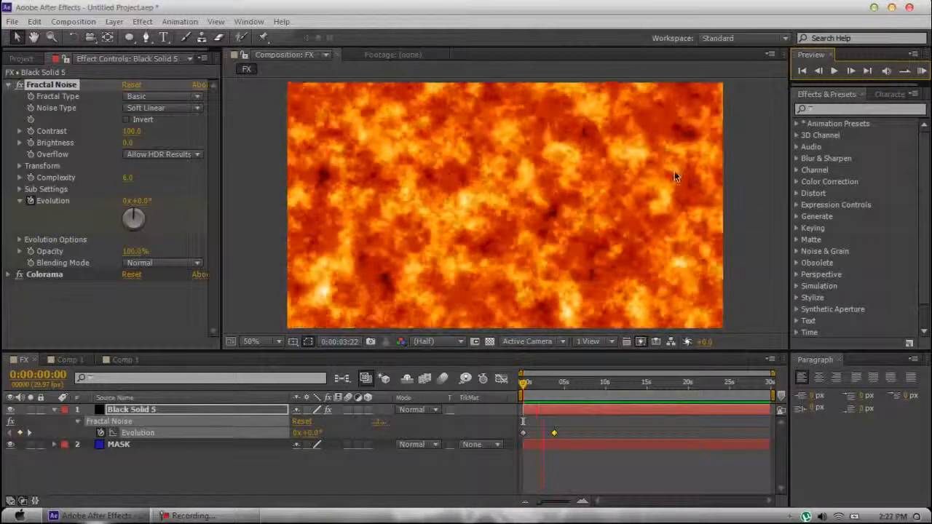
click(539, 393)
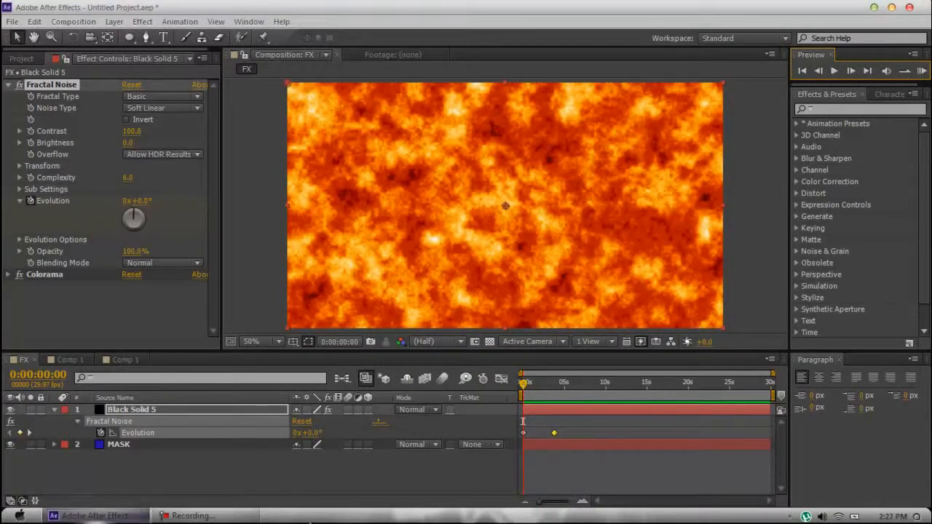
Step: Collapse Fractal Noise's effect settings and deselect the effect
click(213, 518)
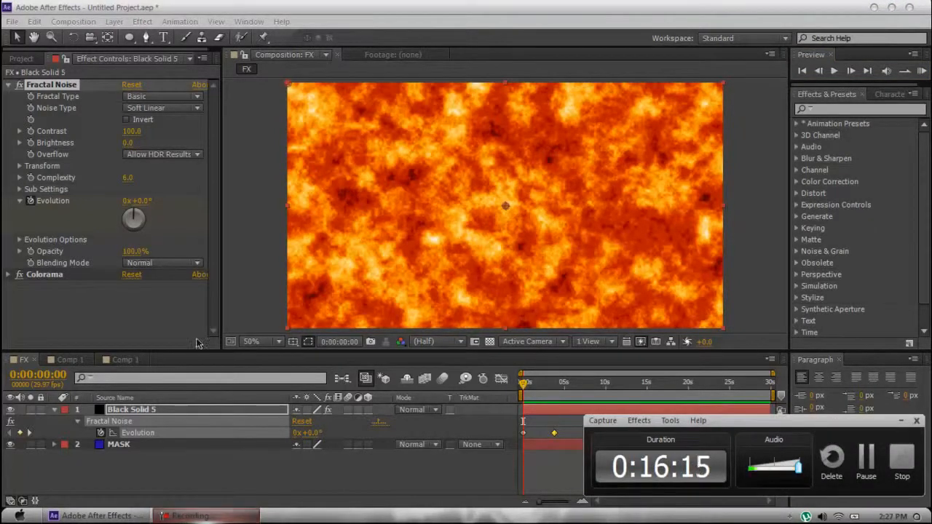
click(10, 85)
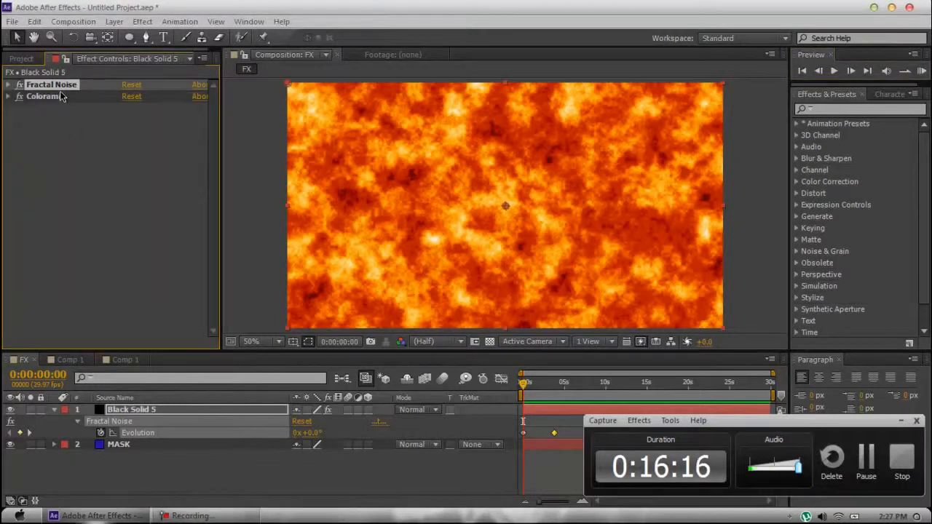
click(73, 166)
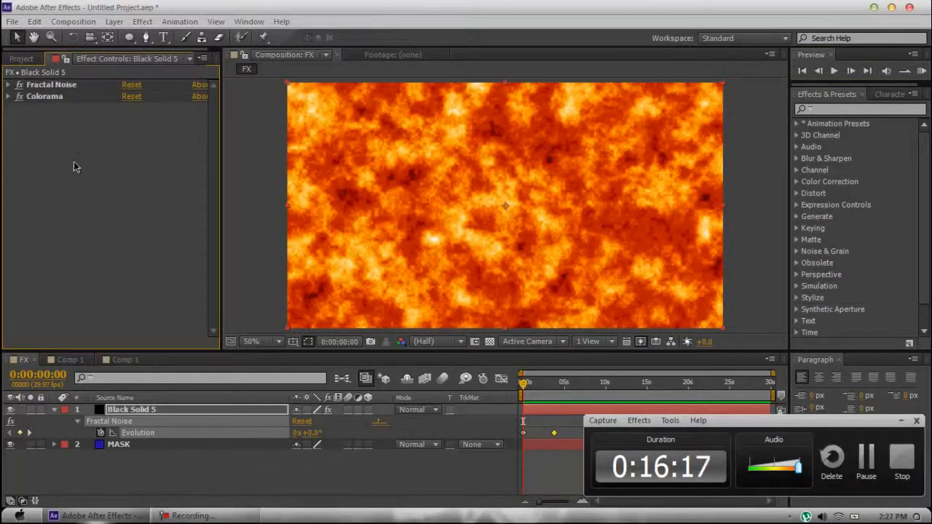
click(42, 88)
click(43, 99)
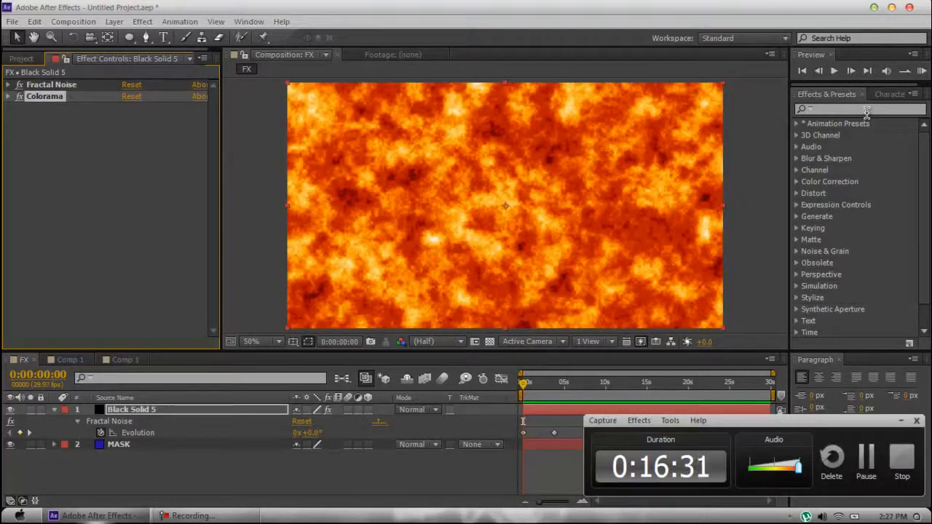
click(46, 107)
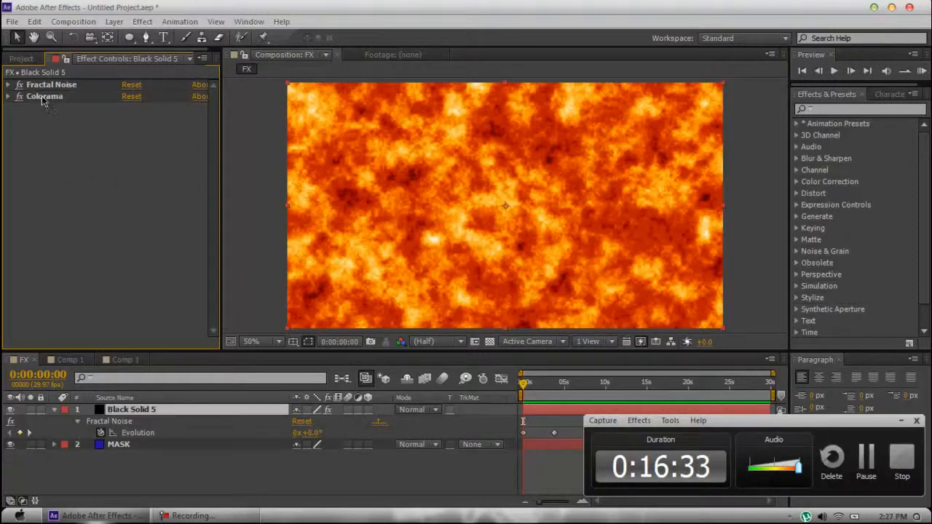
click(41, 97)
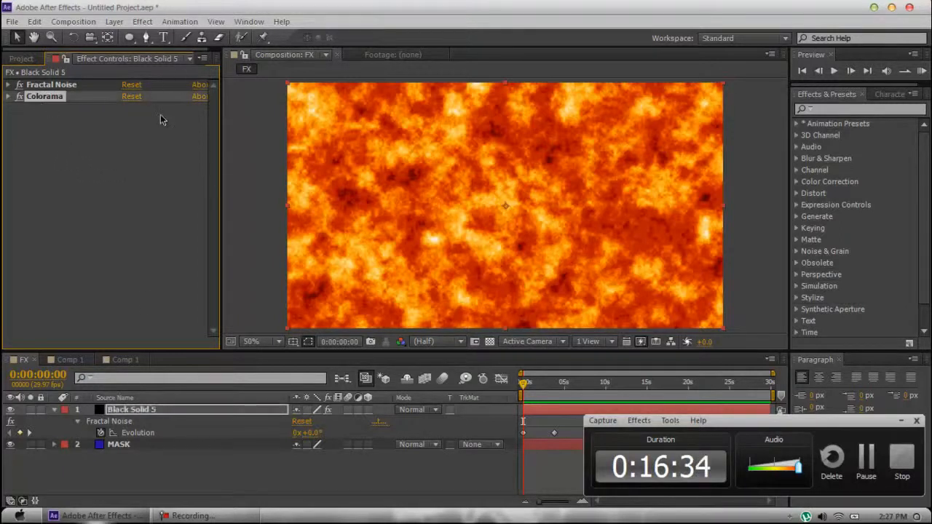
Step: In the first Comp 1, select Black Solid 1's Lens Flare, move its center to 114.0,102.0, and enable Flare Center keyframing
click(69, 359)
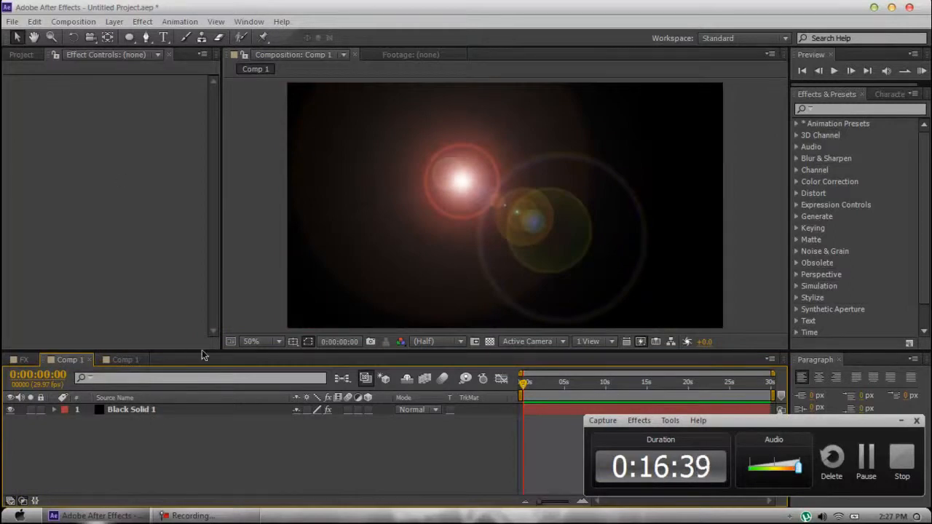
click(135, 412)
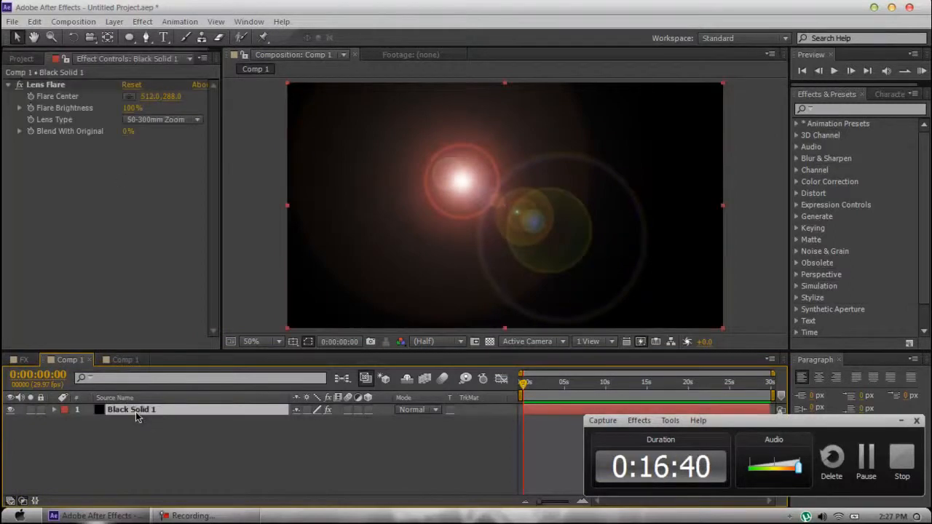
click(58, 86)
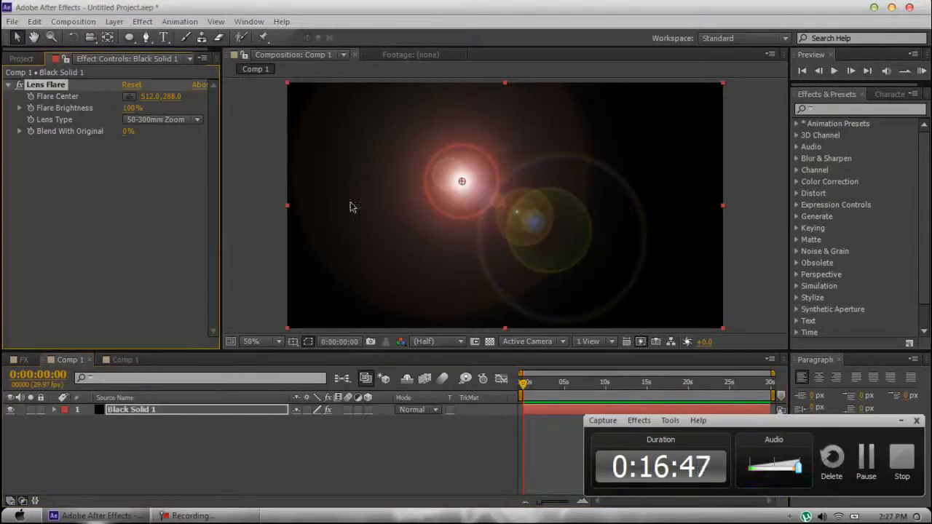
drag(463, 183, 343, 123)
drag(330, 124, 326, 120)
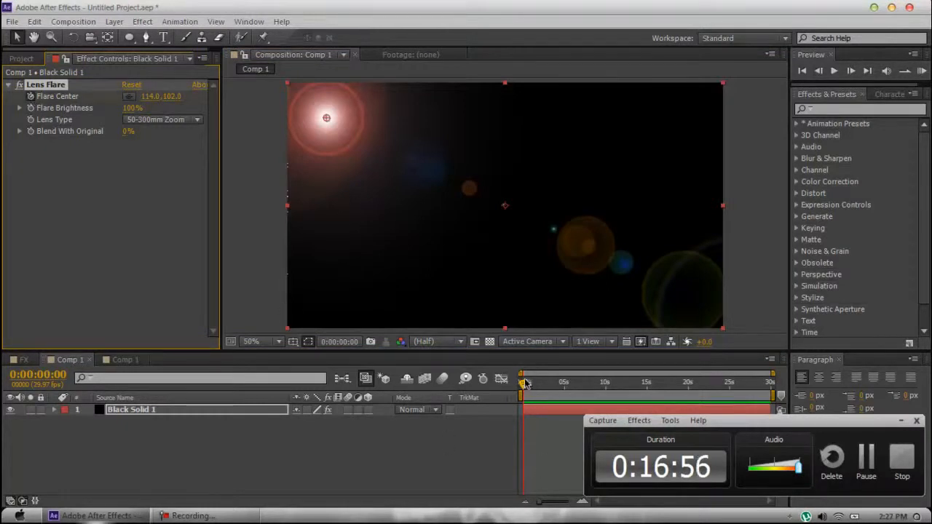
Step: Add a second Flare Center keyframe at about 4 seconds with the flare near the frame's lower-right corner
click(900, 421)
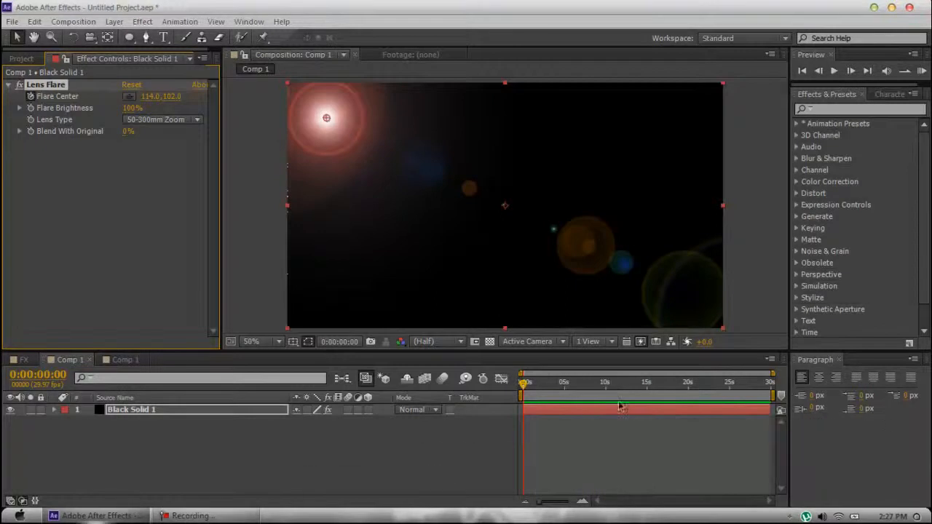
drag(527, 392, 559, 385)
drag(327, 118, 693, 301)
Step: Return to the start of the composition and play a RAM preview of the moving lens flare
drag(559, 383, 521, 391)
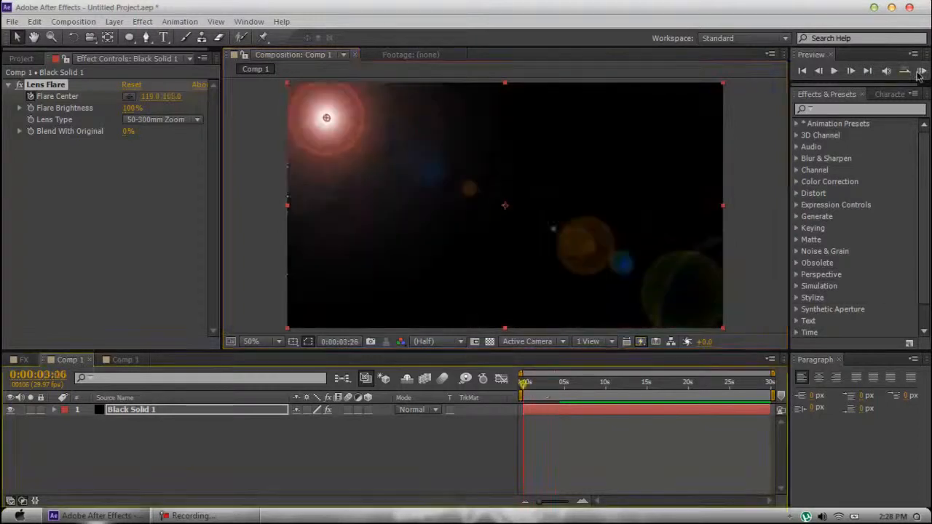
click(921, 73)
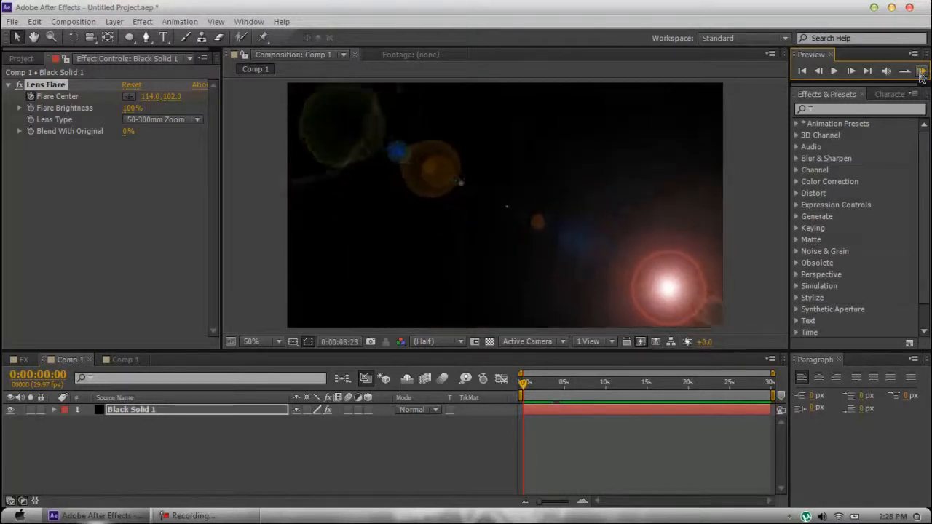
click(920, 73)
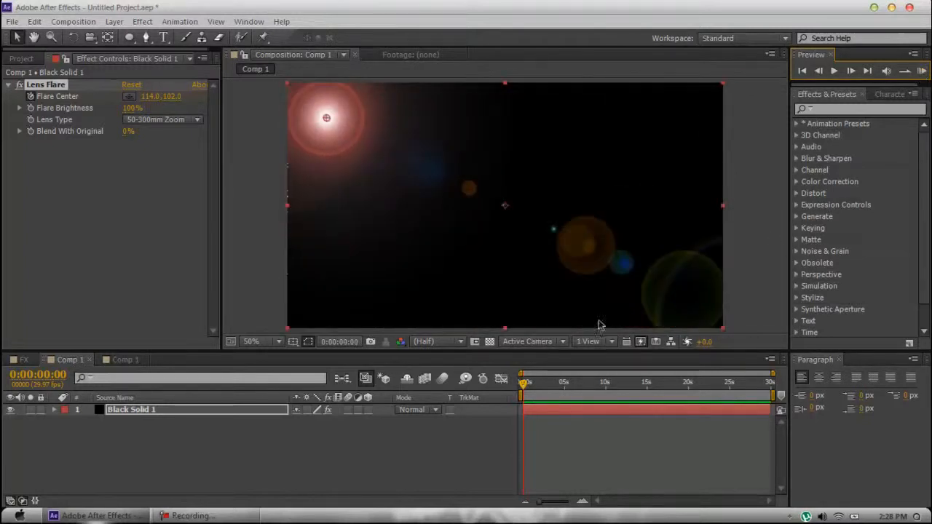
Step: Collapse Lens Flare's effect settings on Black Solid 1
click(34, 63)
click(75, 60)
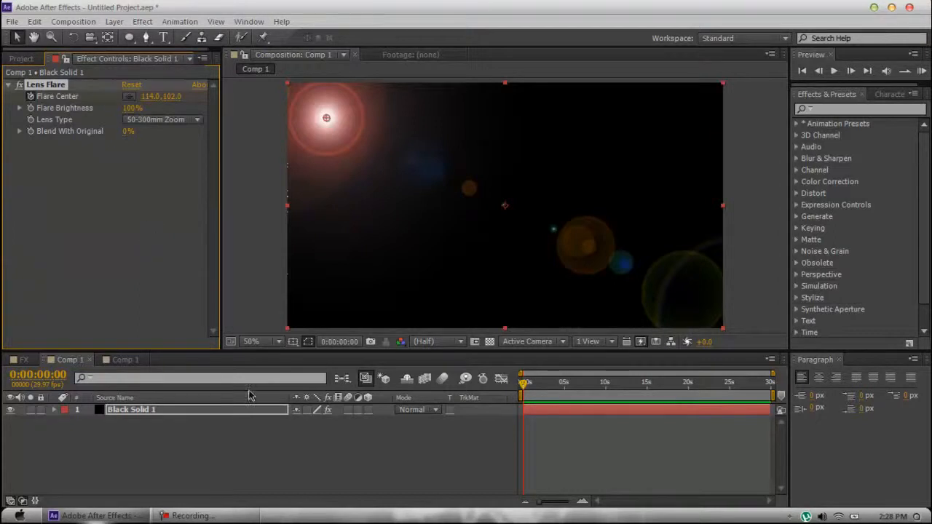
click(10, 86)
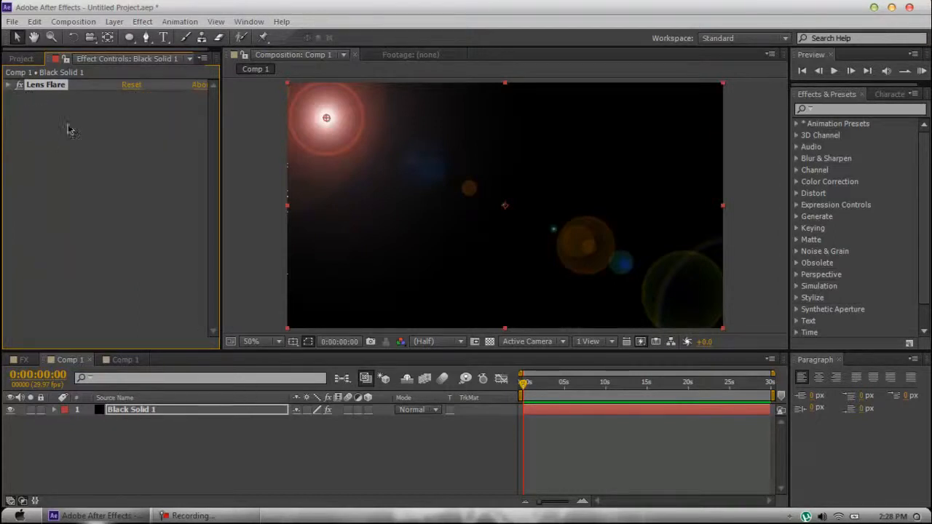
click(95, 129)
click(53, 90)
Step: Switch back to the FX composition and expand Fractal Noise's effect settings on Black Solid 5
click(24, 360)
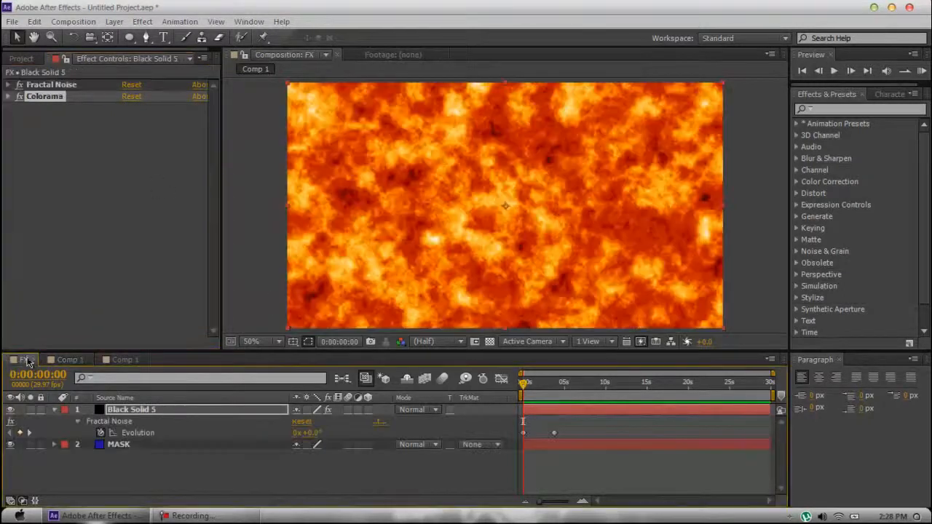
click(49, 86)
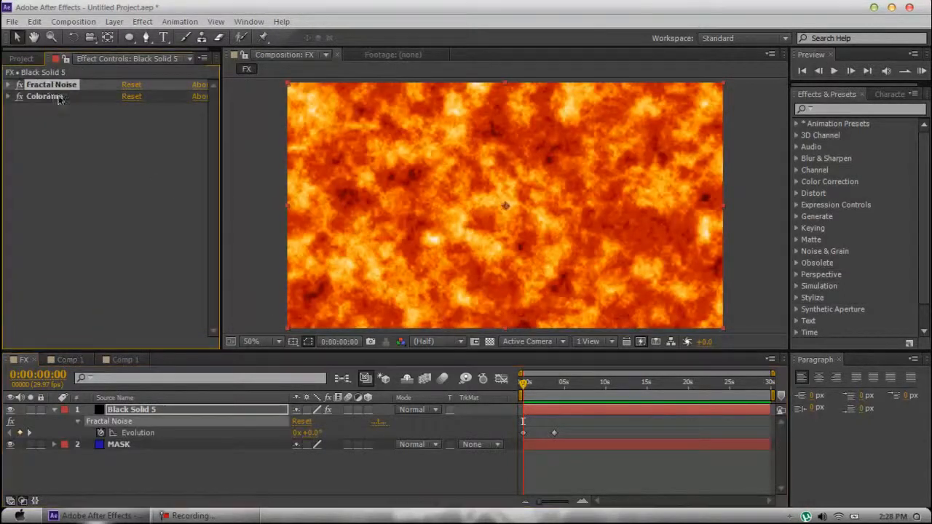
click(11, 84)
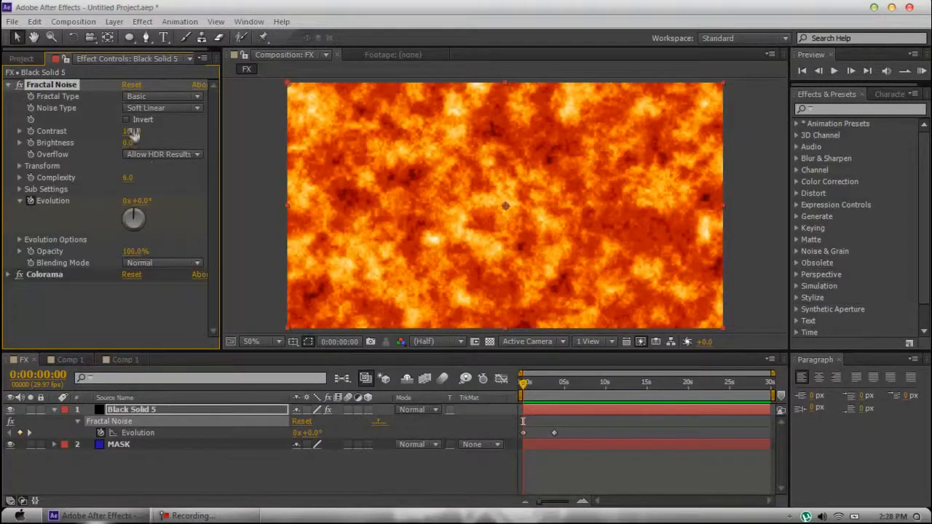
Step: Try Block as Fractal Noise's Noise Type on Black Solid 5
click(55, 116)
click(156, 109)
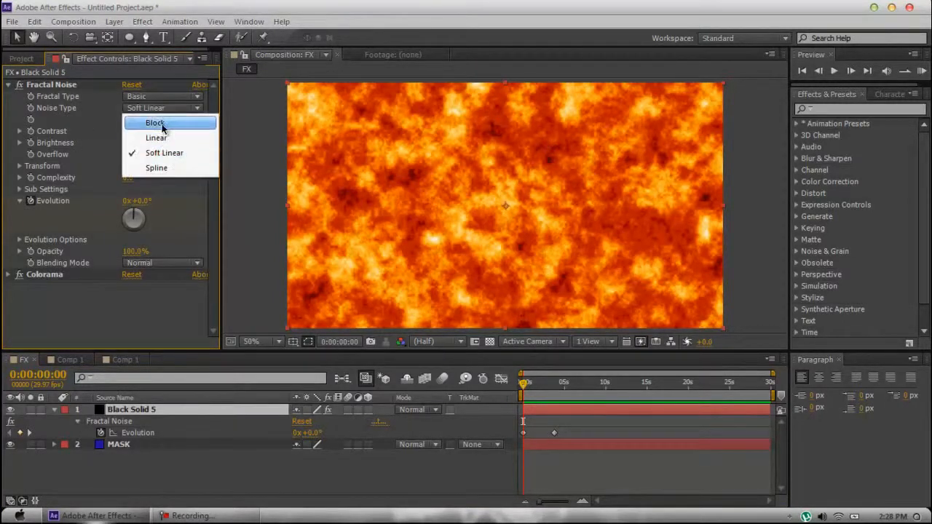
click(162, 123)
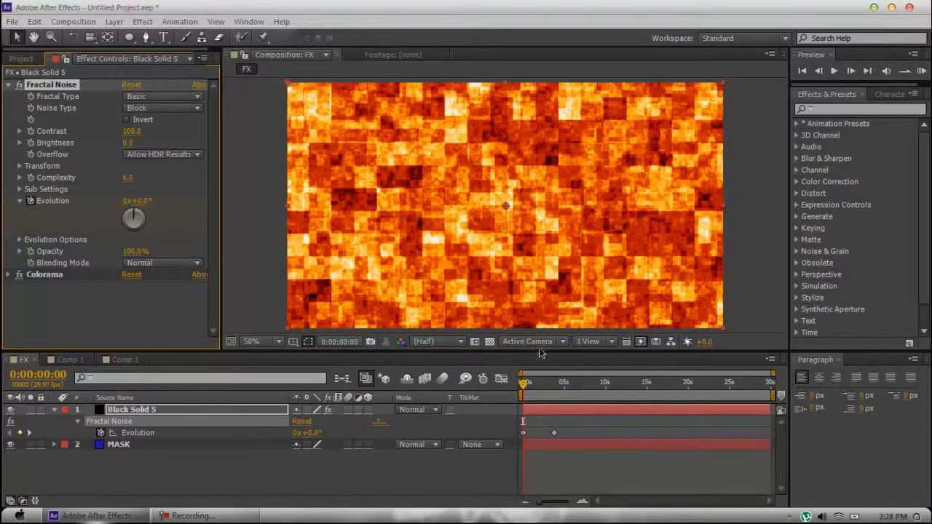
Step: Set Fractal Noise's Noise Type to Spline and keep the current time at the composition's start
click(141, 108)
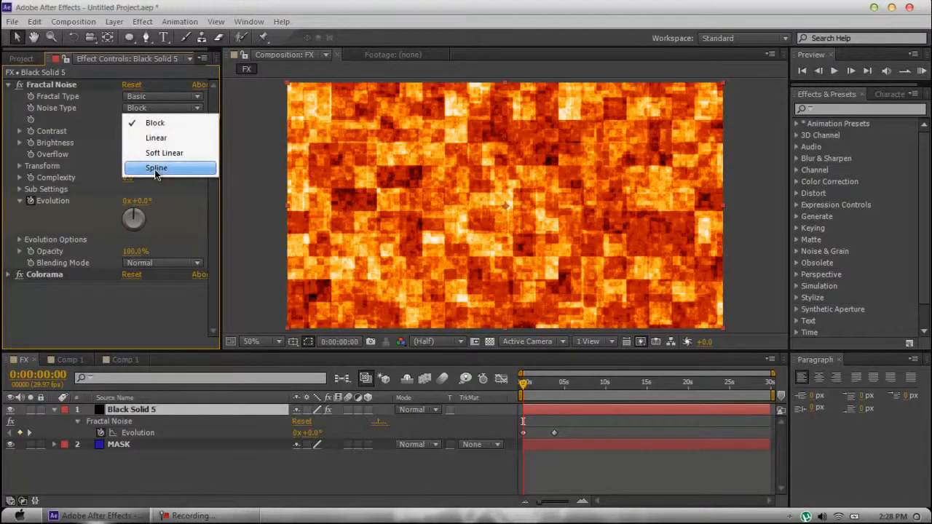
click(155, 172)
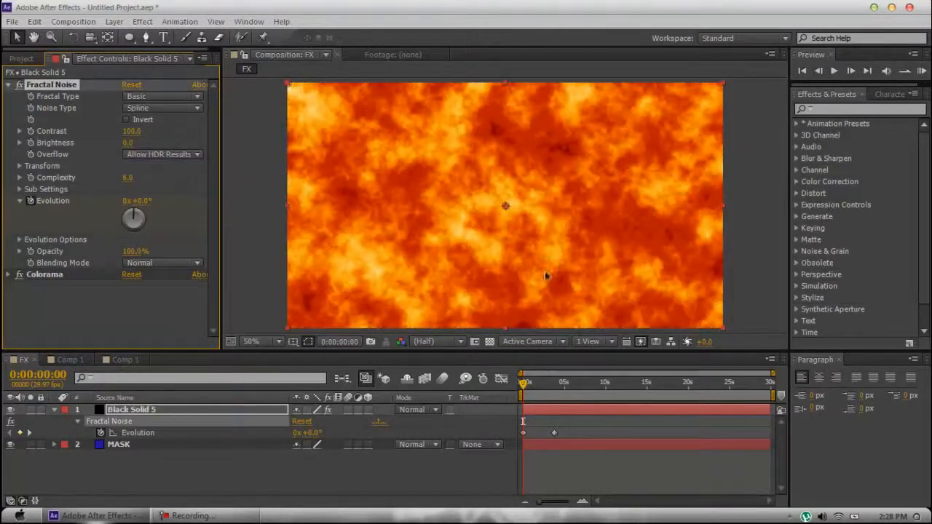
drag(526, 386, 520, 384)
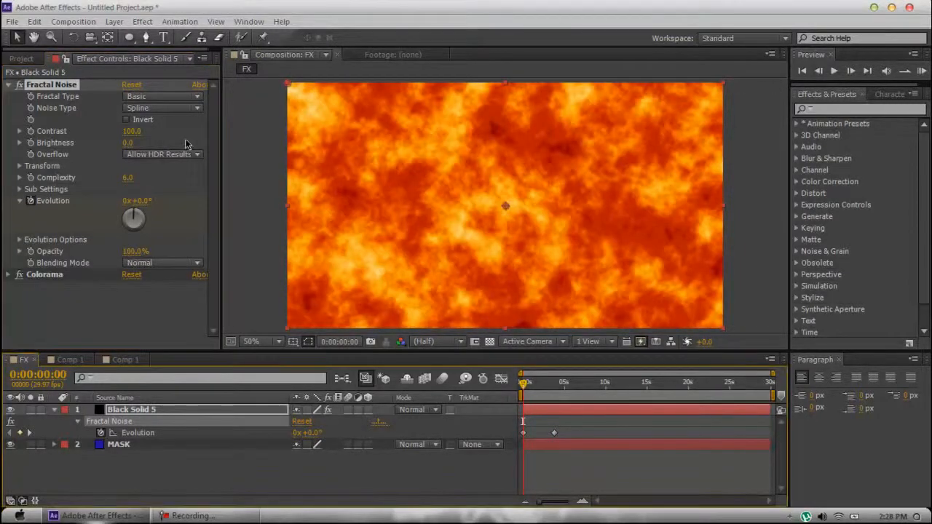
Step: Set Fractal Noise's Fractal Type to Rocky and bring up the screen recorder window
click(149, 98)
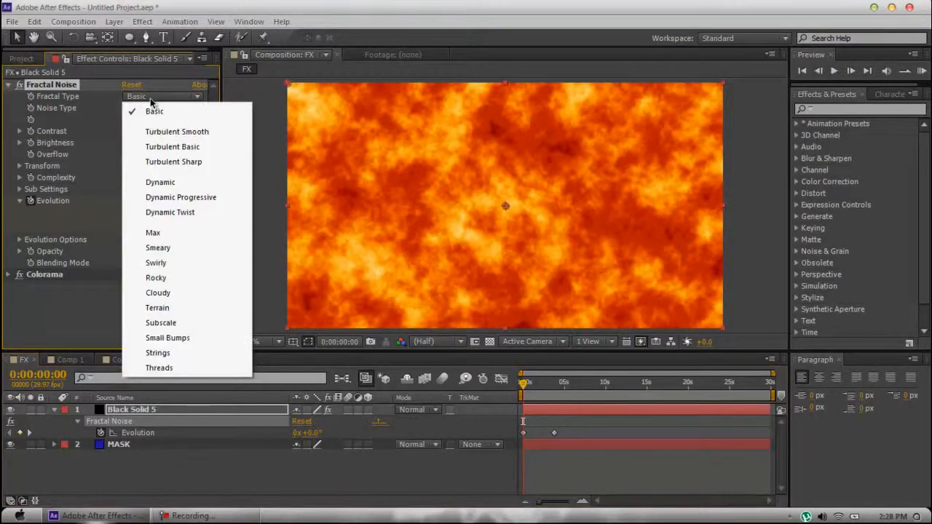
click(186, 277)
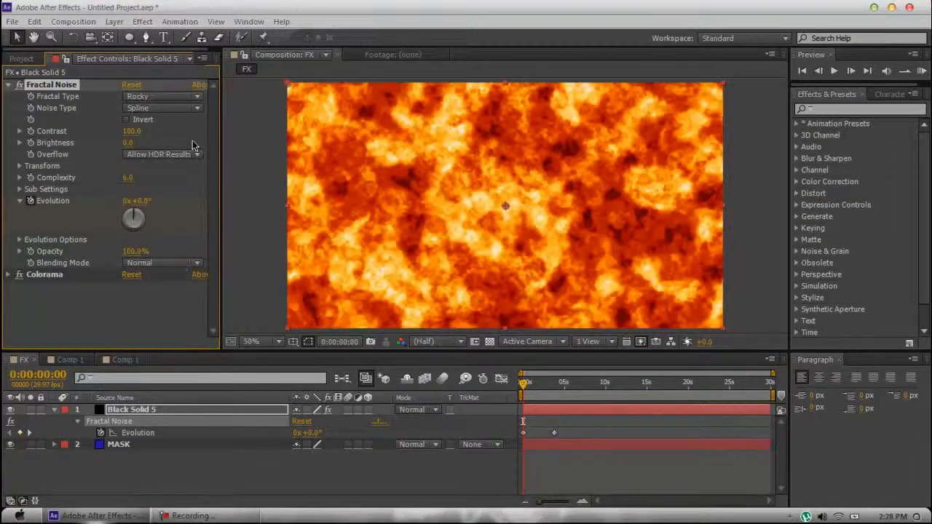
click(219, 517)
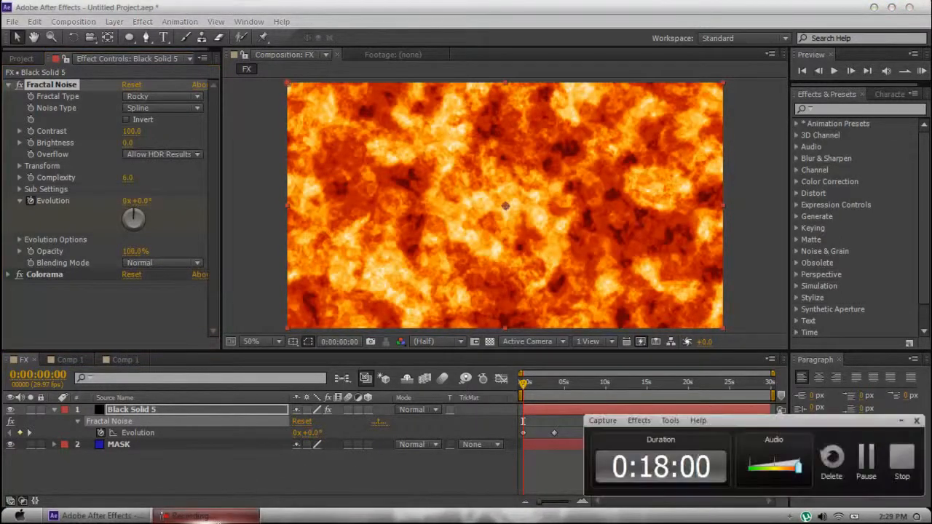